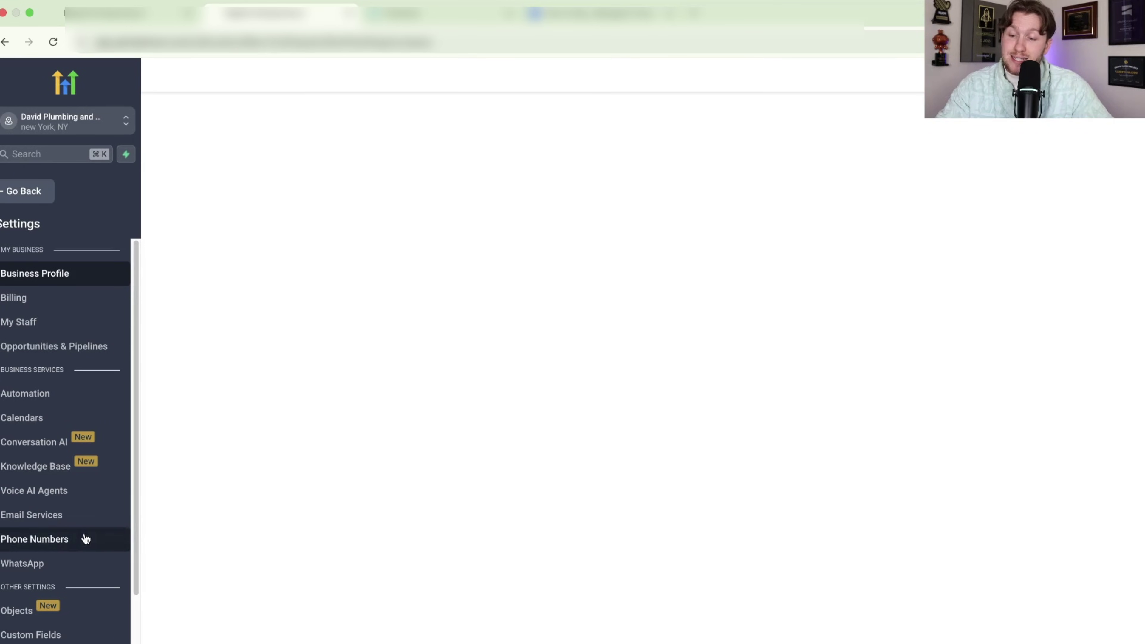
- Open the domain settings of the sub-account and start purchasing or transferring a domain
scroll(84, 539, "down", 5)
left_click(88, 541)
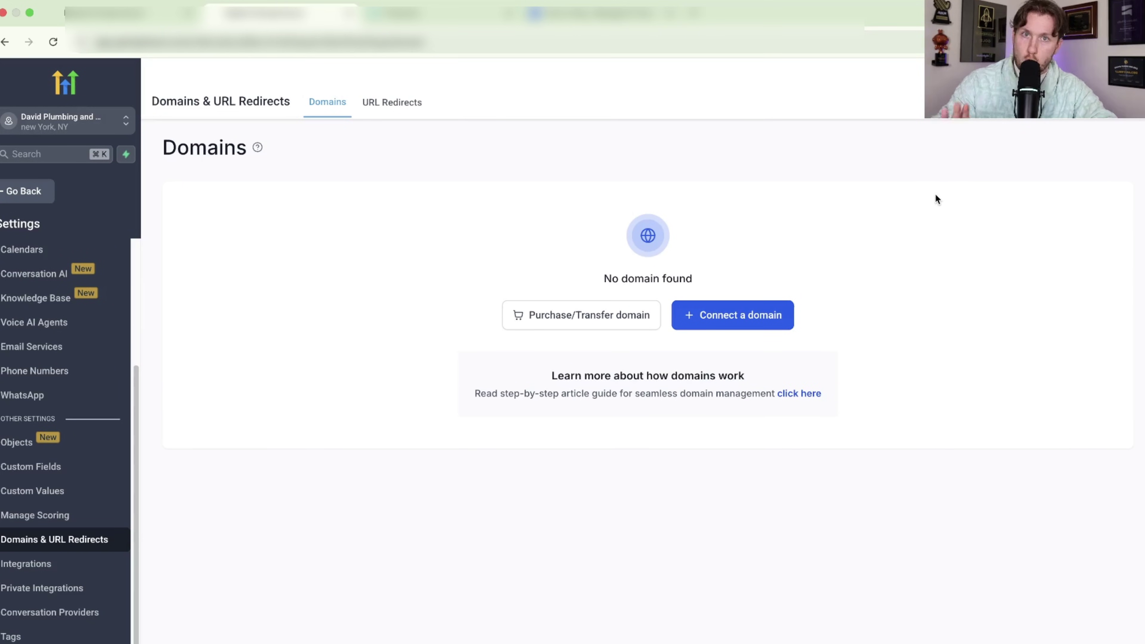
left_click(589, 321)
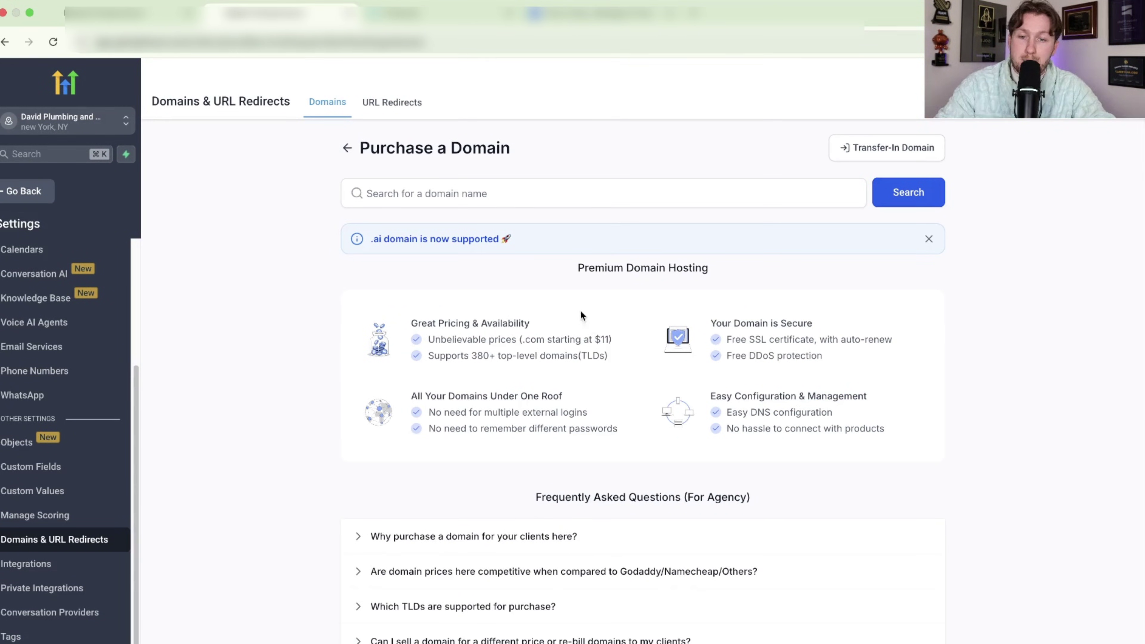
- Search for the domain declanthewizard.com and look through the offered extensions and their yearly prices
left_click(491, 186)
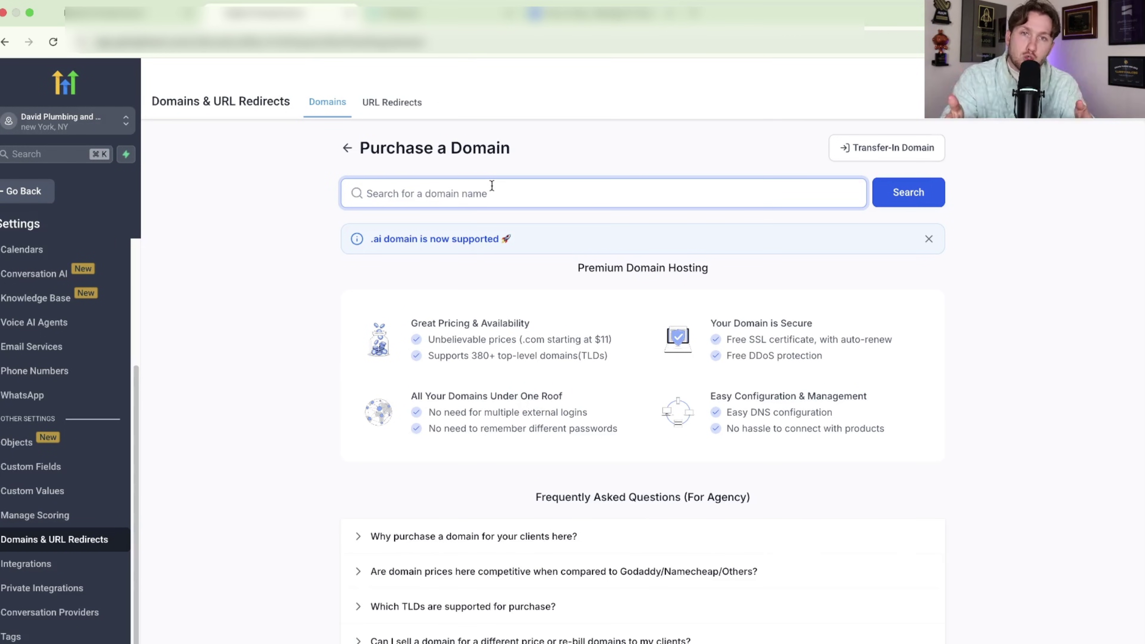
type("decl")
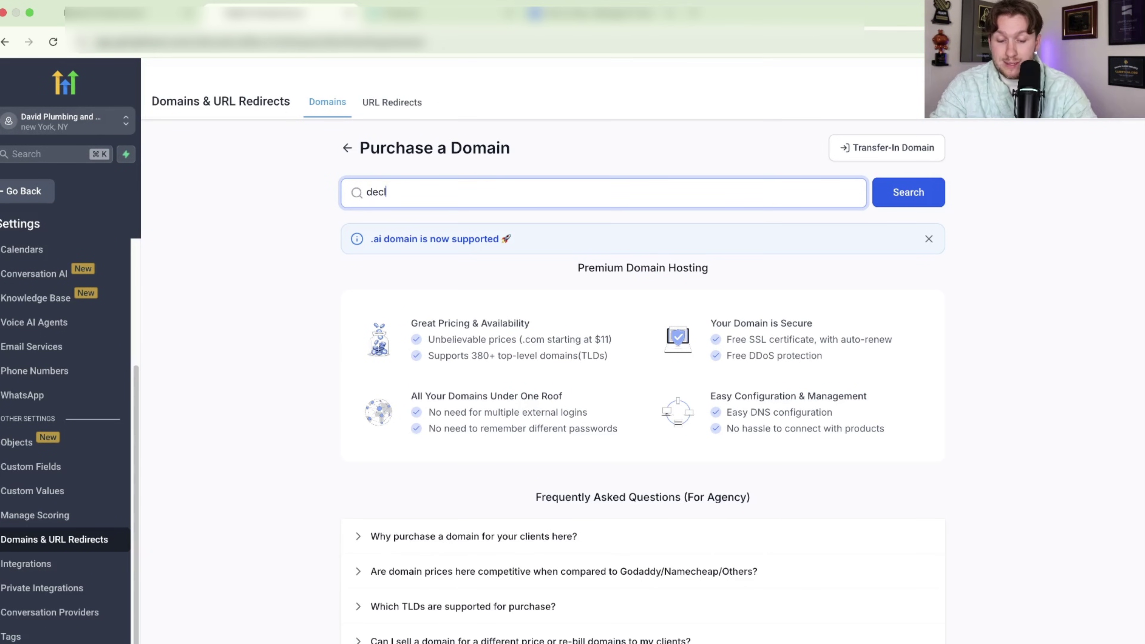
type("anthewizard.com")
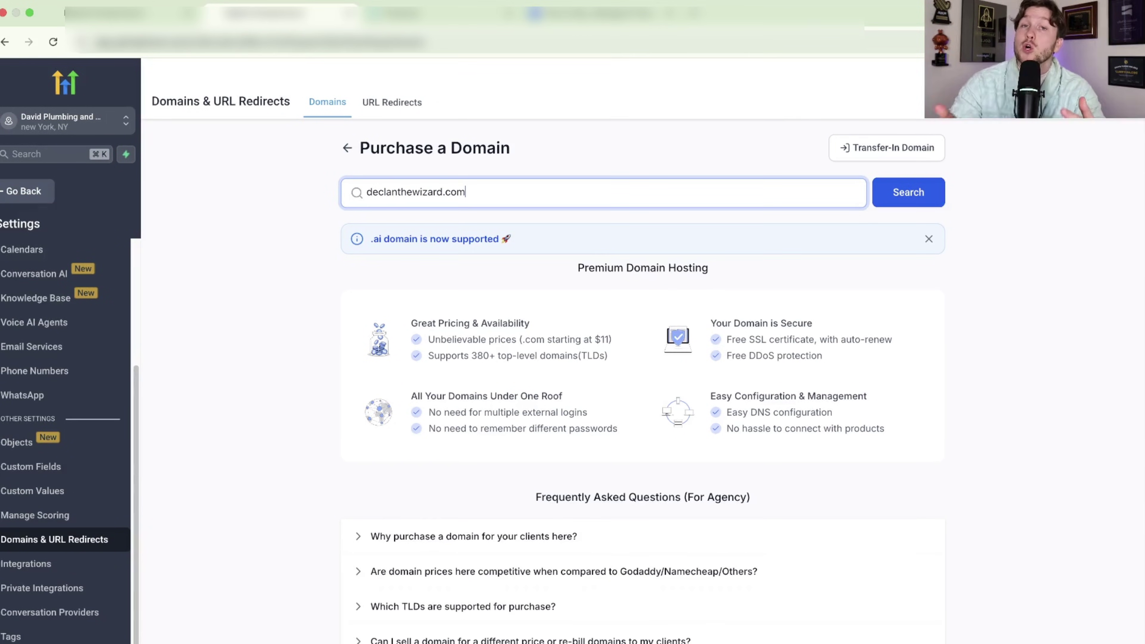
left_click(913, 196)
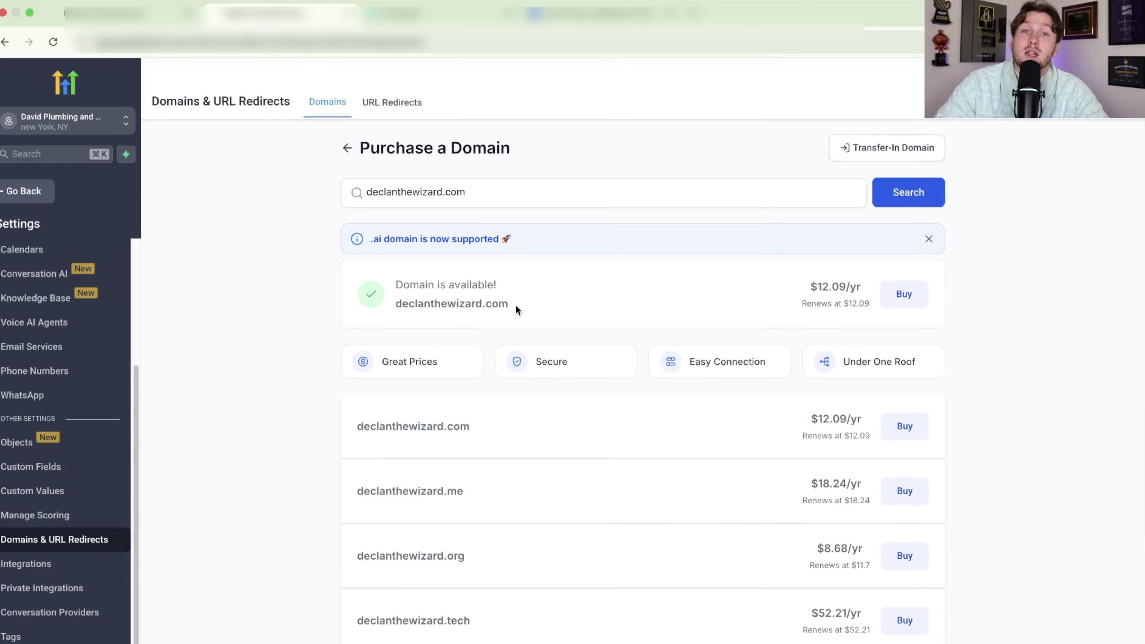
scroll(510, 429, "down", 4)
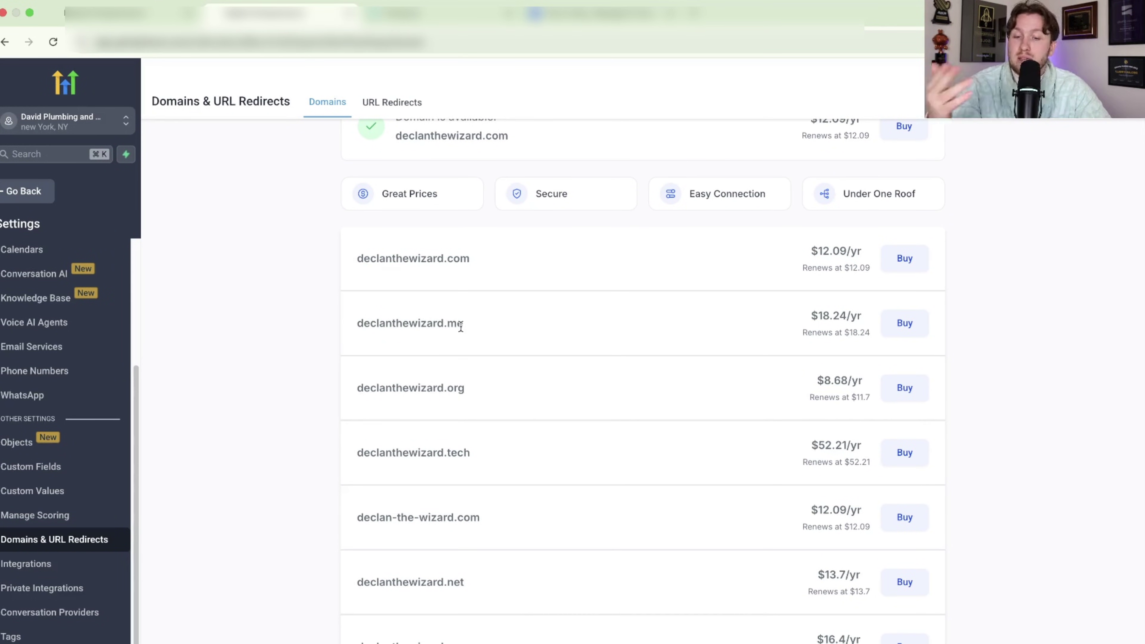
scroll(581, 460, "down", 4)
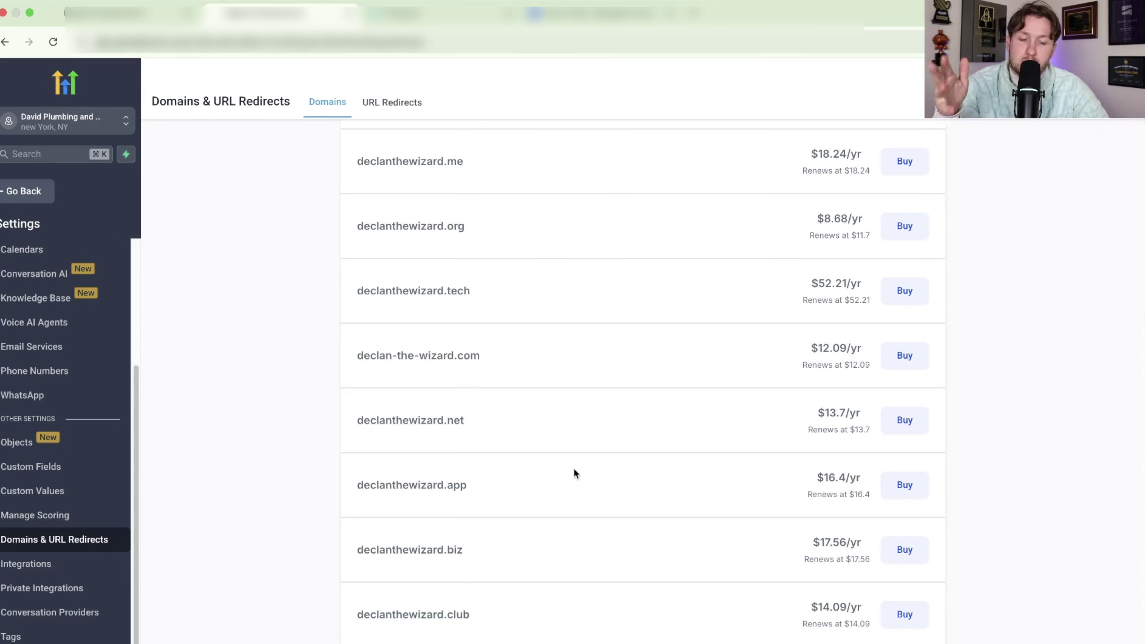
scroll(571, 472, "up", 8)
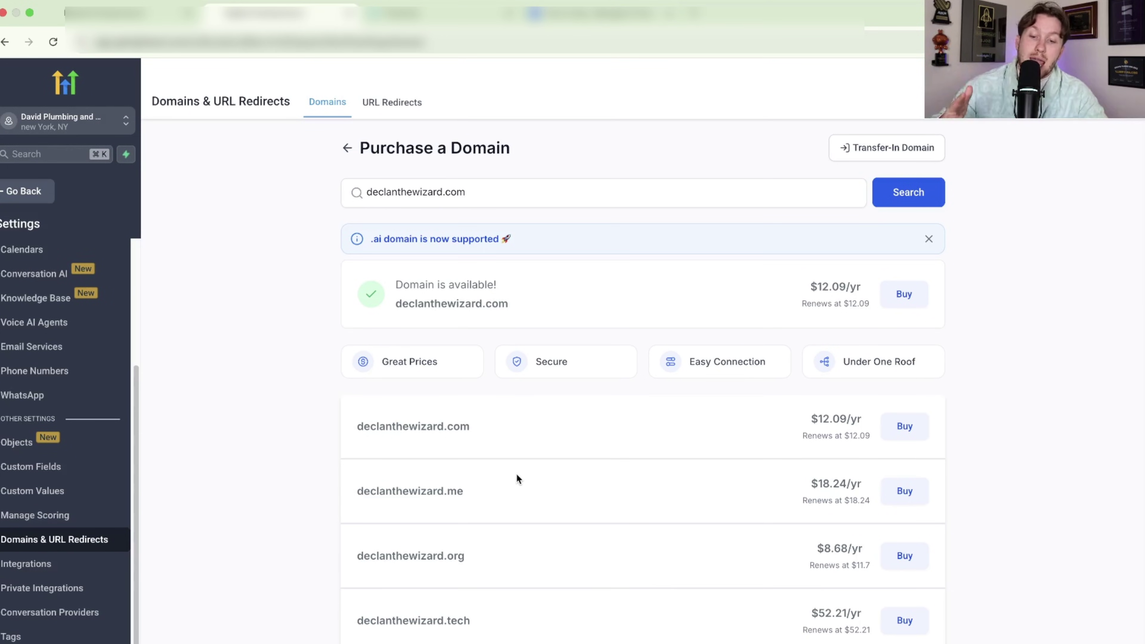
- Search for declanthewizard.ai instead and look through the alternative domain offers
left_click_drag(473, 188, 443, 192)
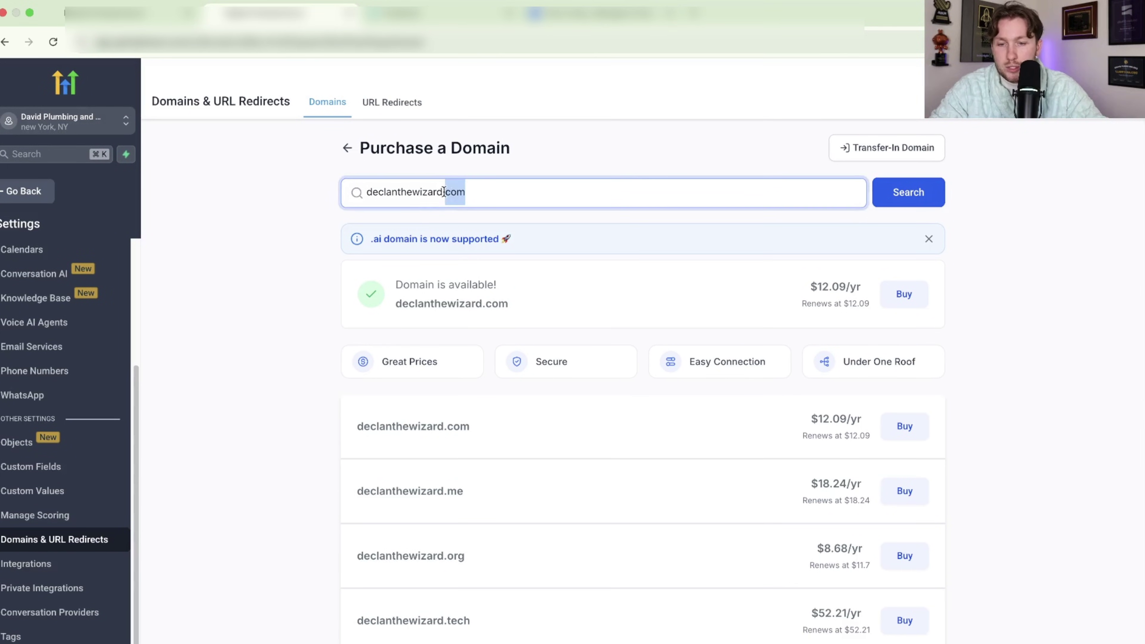
type("sa")
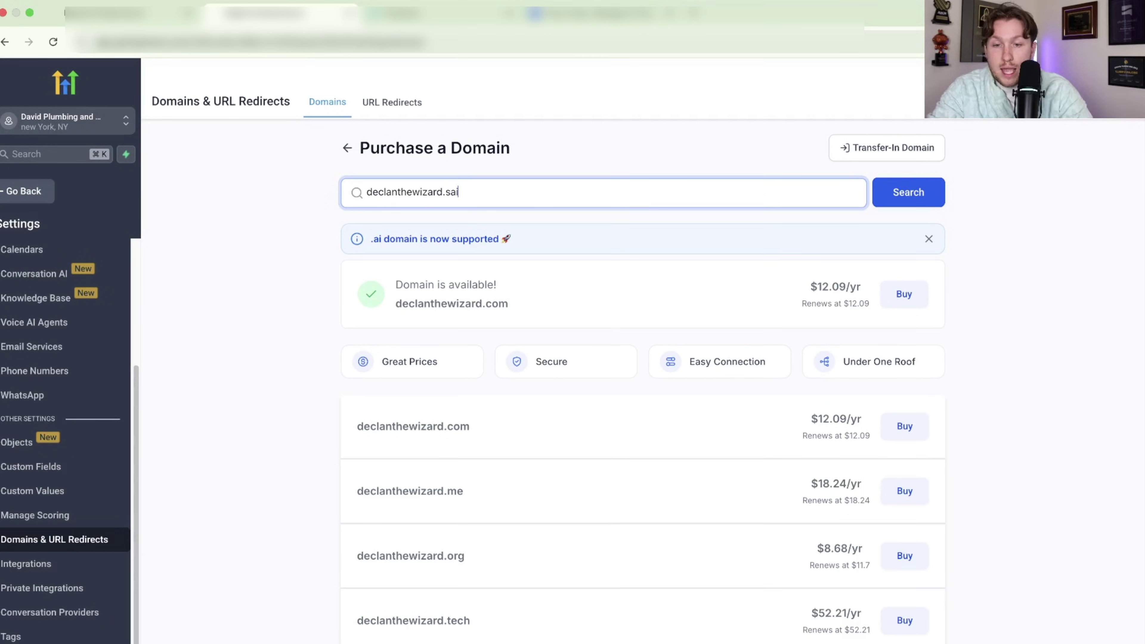
type("i")
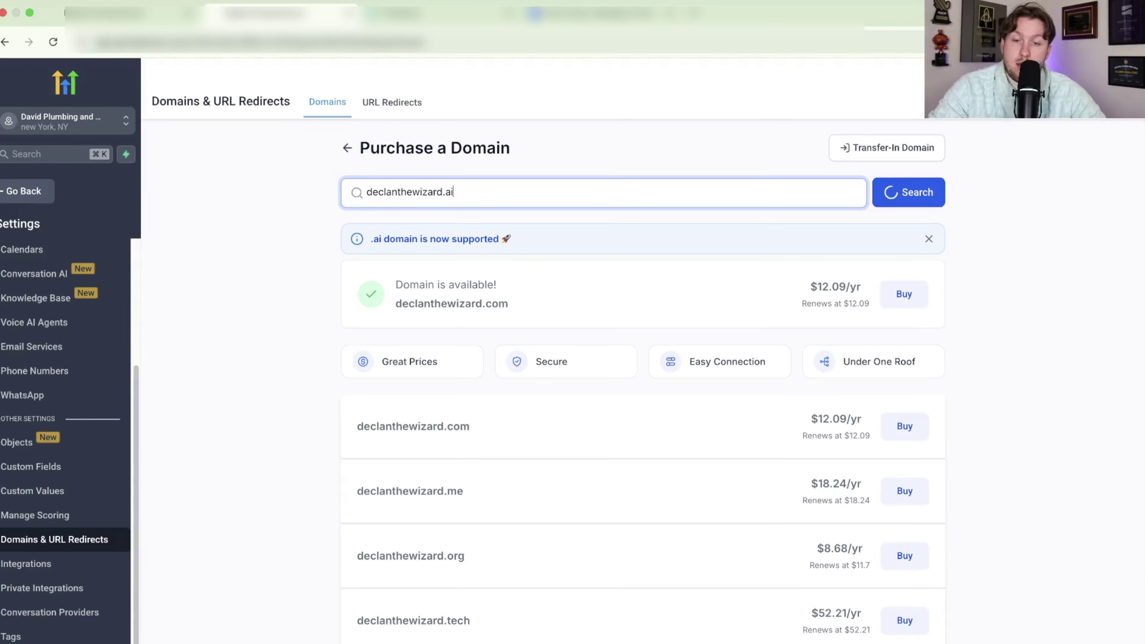
left_click(908, 192)
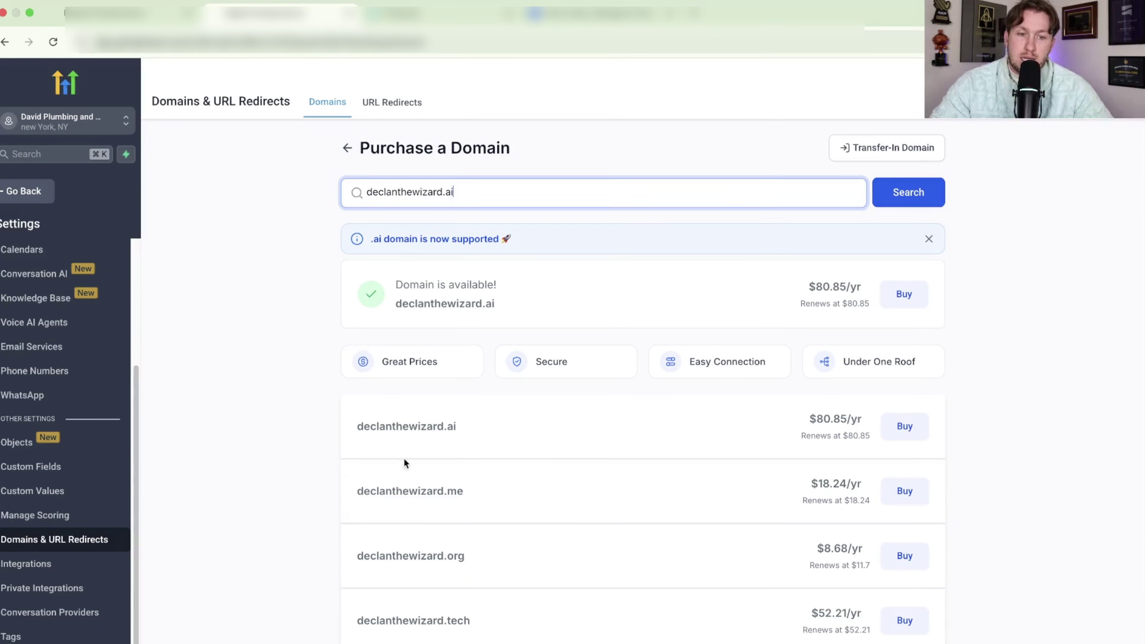
scroll(608, 514, "down", 5)
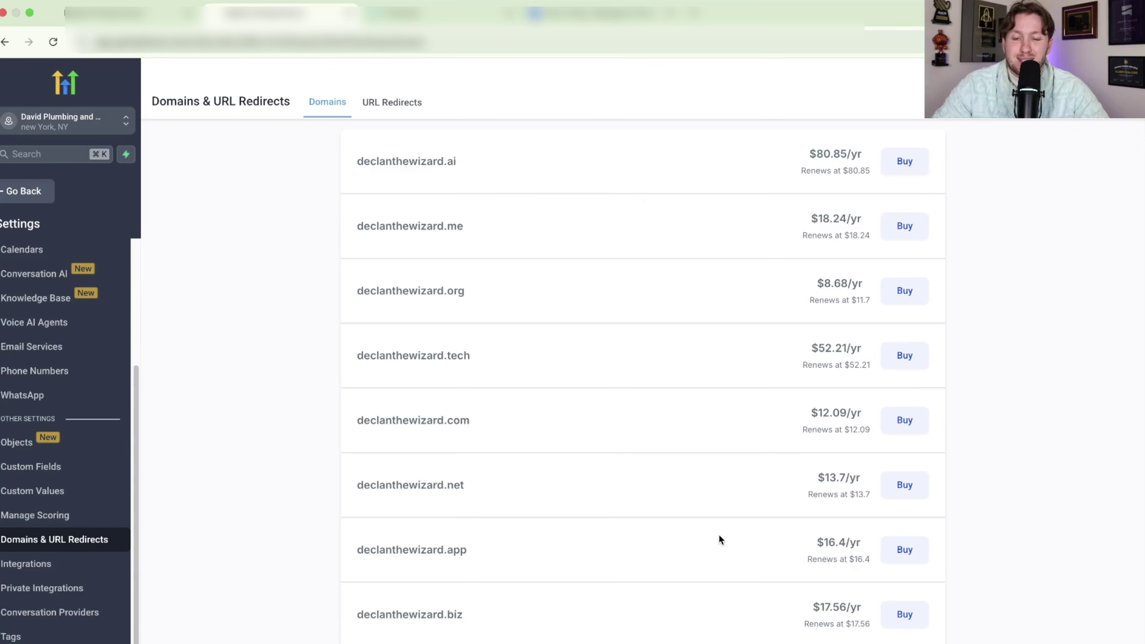
scroll(753, 245, "up", 6)
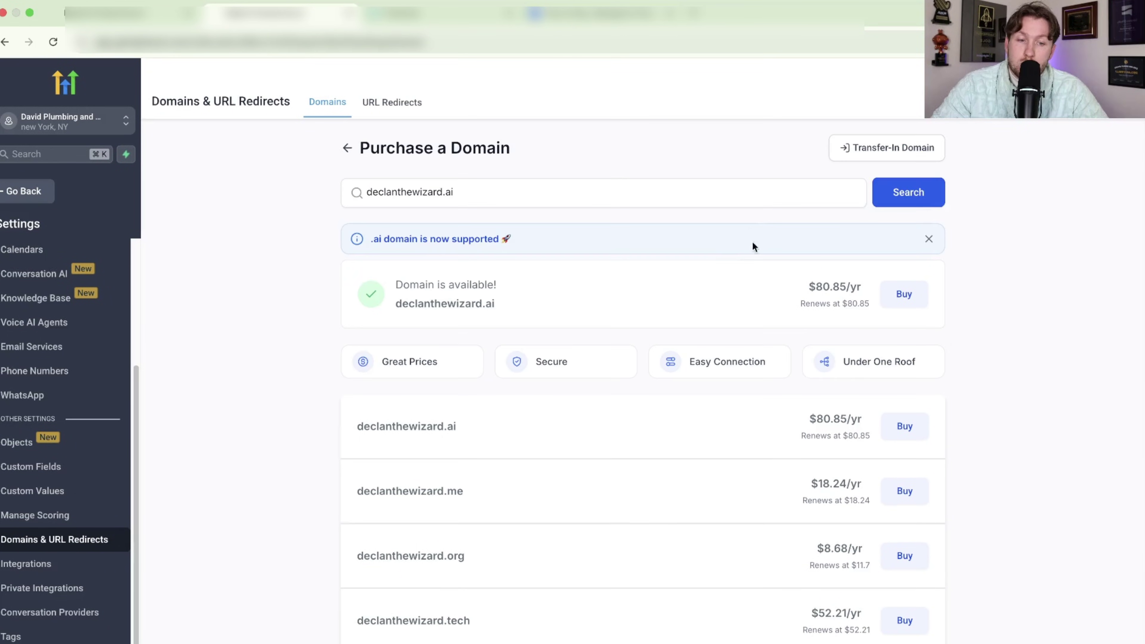
- Change the extension back to .com and search for declanthewizard.com again
left_click(460, 187)
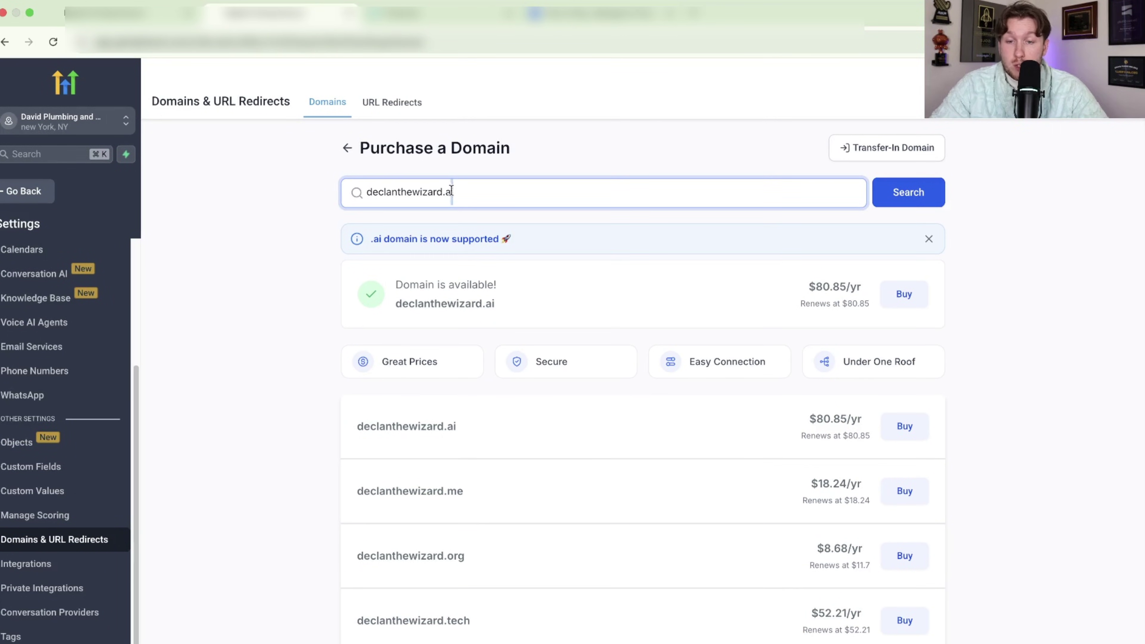
type("com")
key("Return")
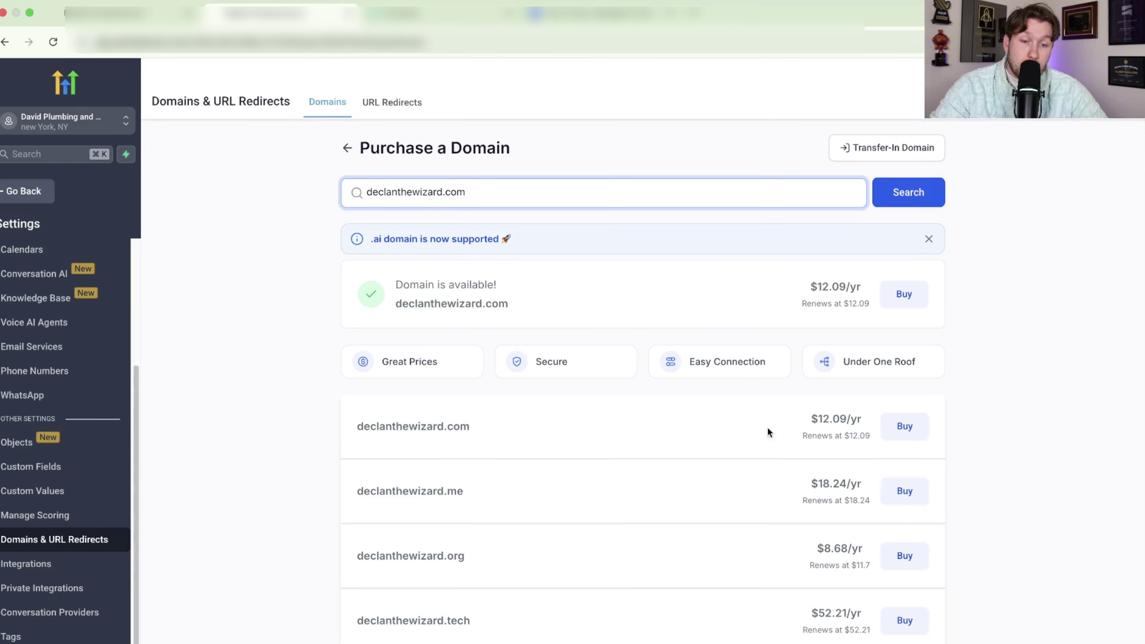
- Start buying declanthewizard.com and deselect the extra .org, .net and .uk extensions
left_click(900, 428)
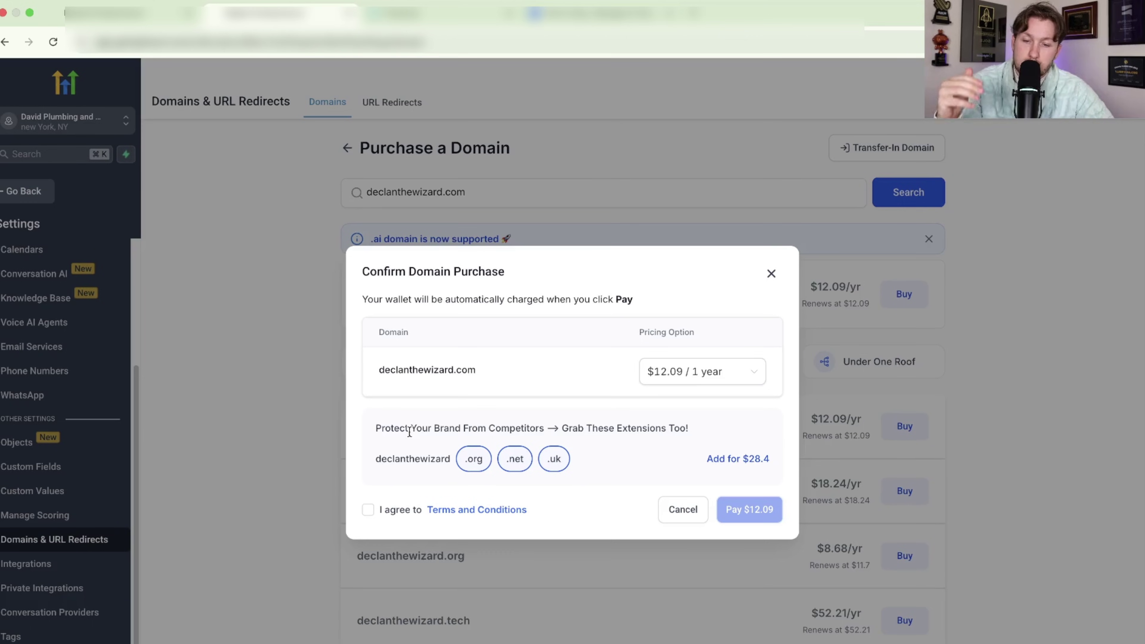
left_click(472, 460)
left_click(514, 460)
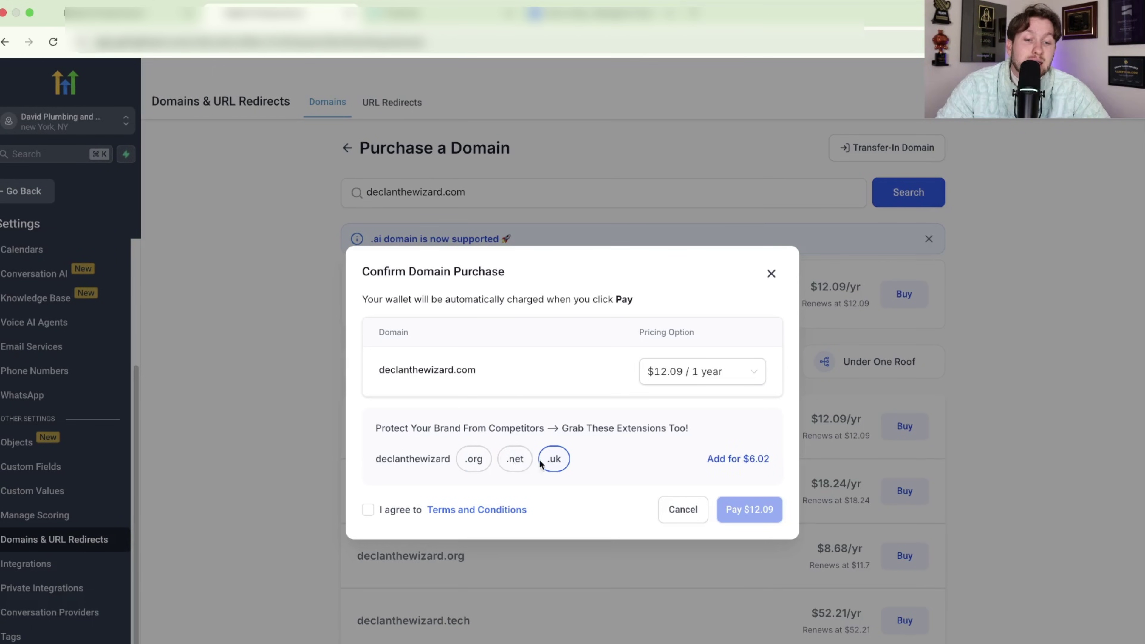
left_click(554, 460)
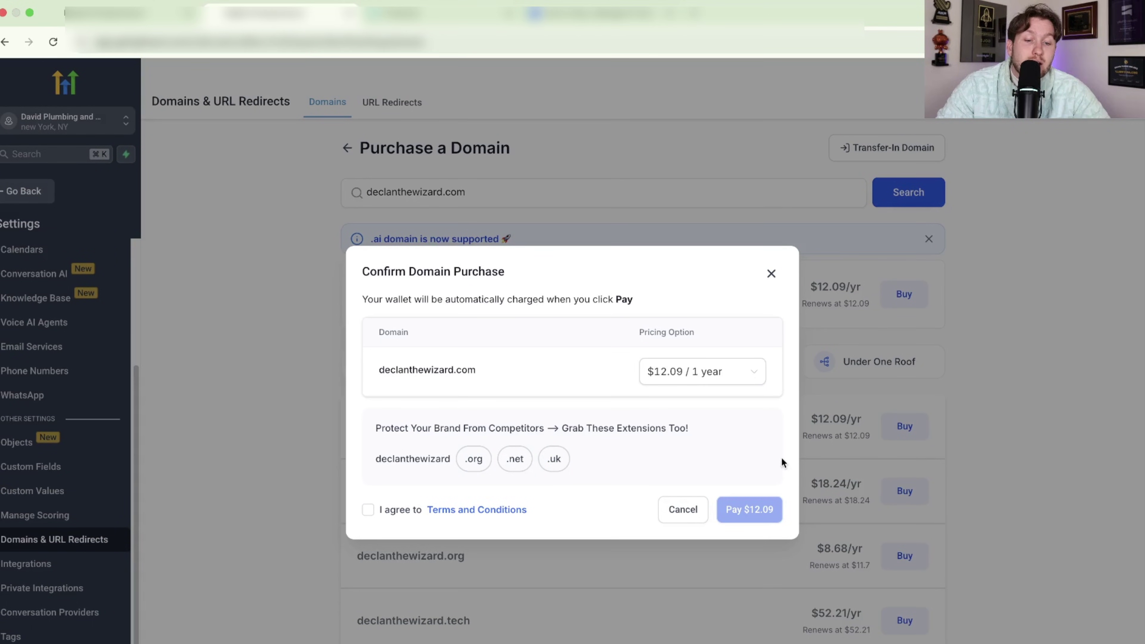
- Choose the $12.09 one-year pricing option, accept the Terms and Conditions, and leave the purchase without paying
left_click(746, 380)
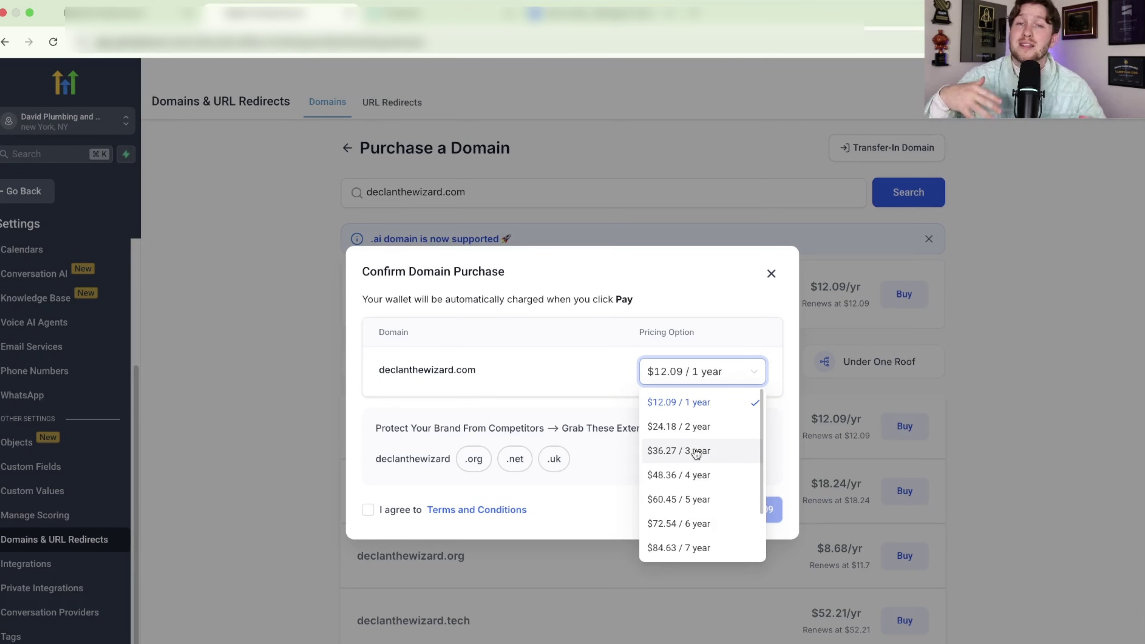
left_click(713, 411)
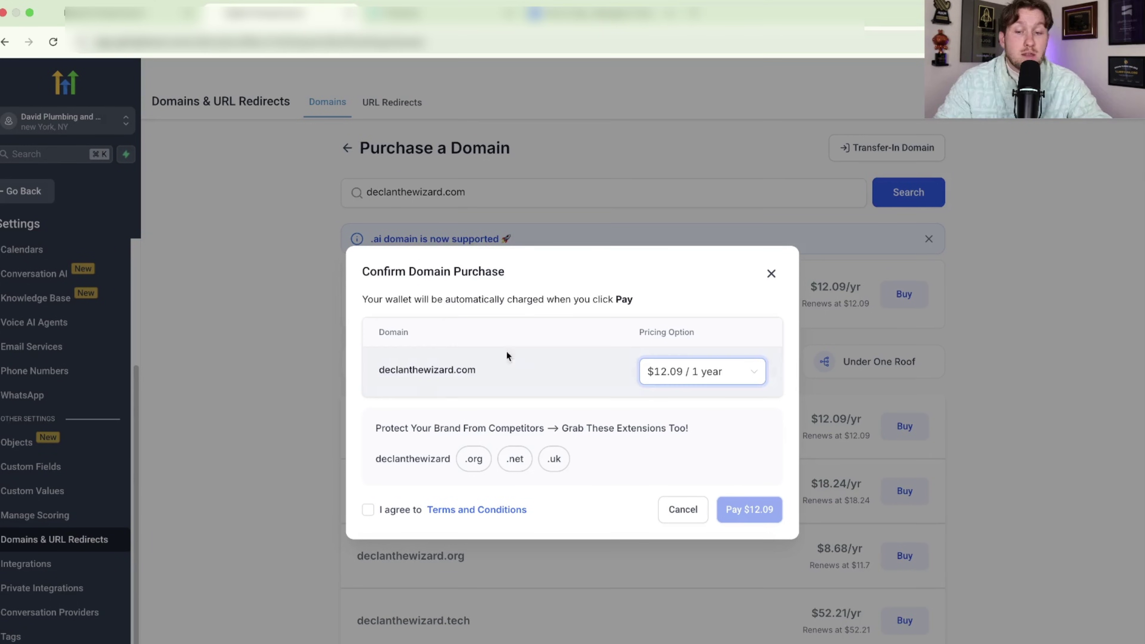
left_click(368, 511)
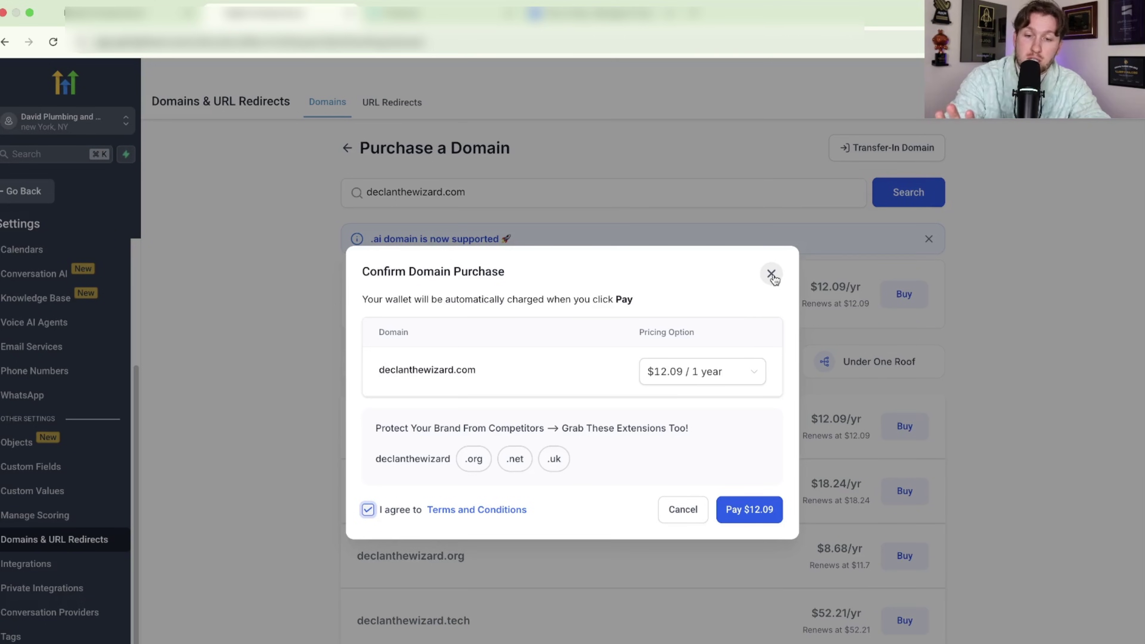
left_click_drag(771, 276, 323, 155)
left_click(350, 156)
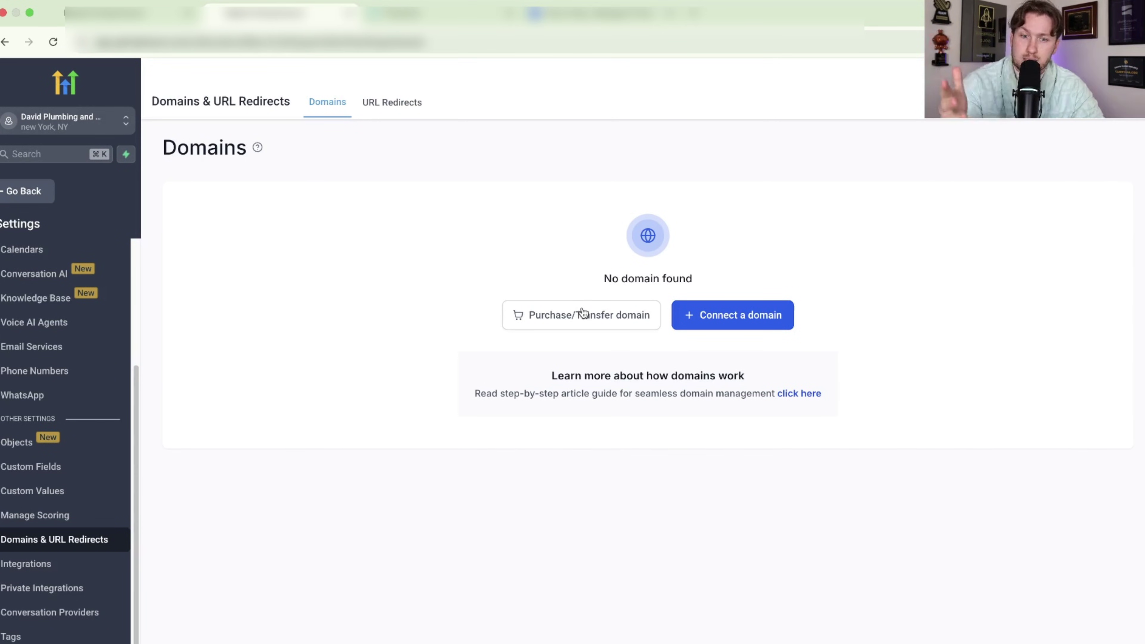
- View the agency-level Domain Purchase settings for the sub-accounts and return to the sub-account's Domains page
key("ctrl+shift+Tab")
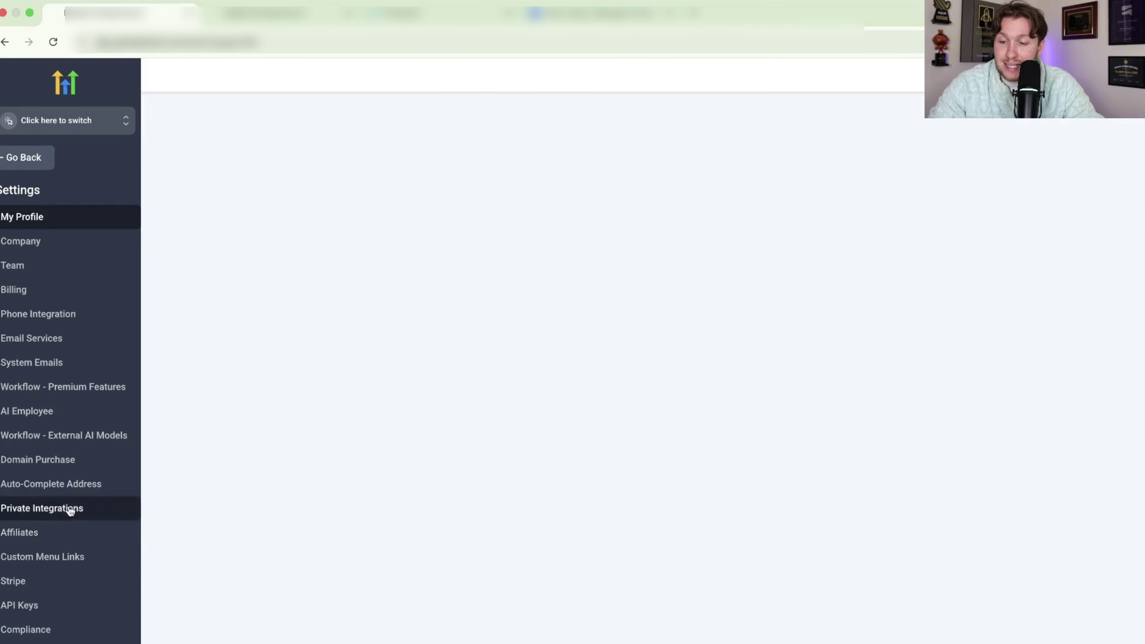
left_click(68, 469)
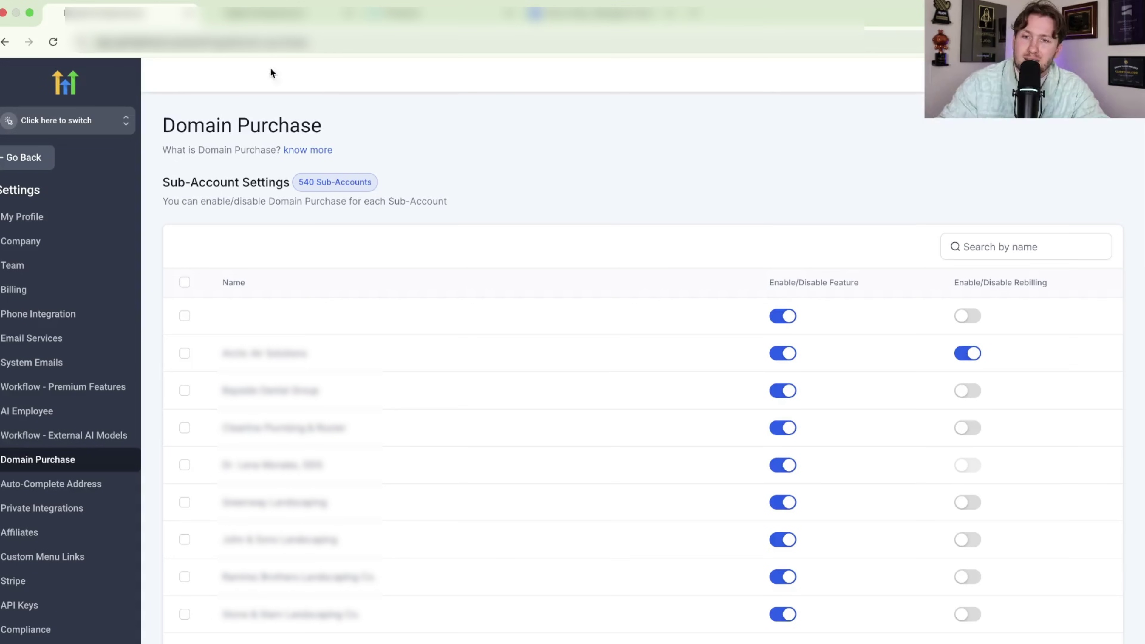
left_click(242, 14)
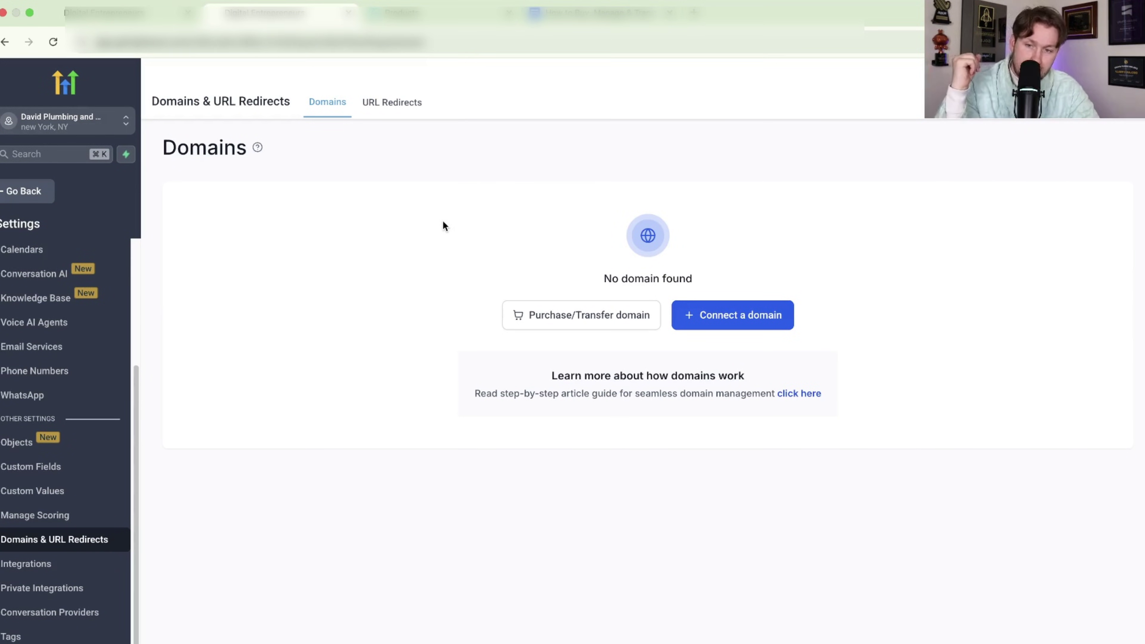
- Start a domain transfer-in for davidsplumbingandsons.com and run its transfer eligibility check
left_click(581, 315)
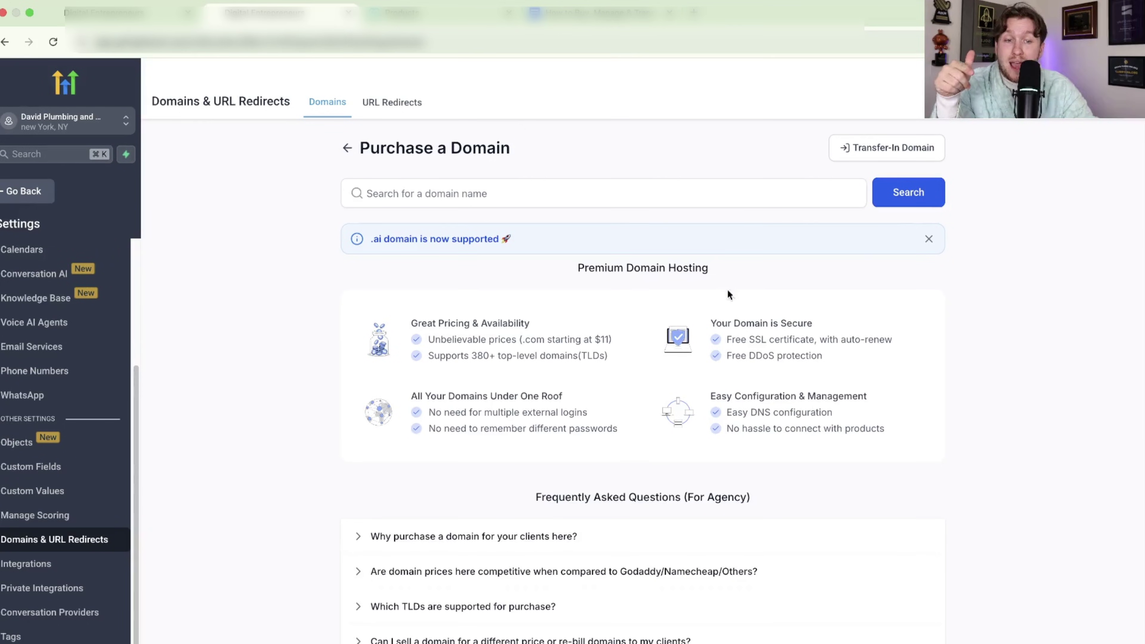
left_click(916, 153)
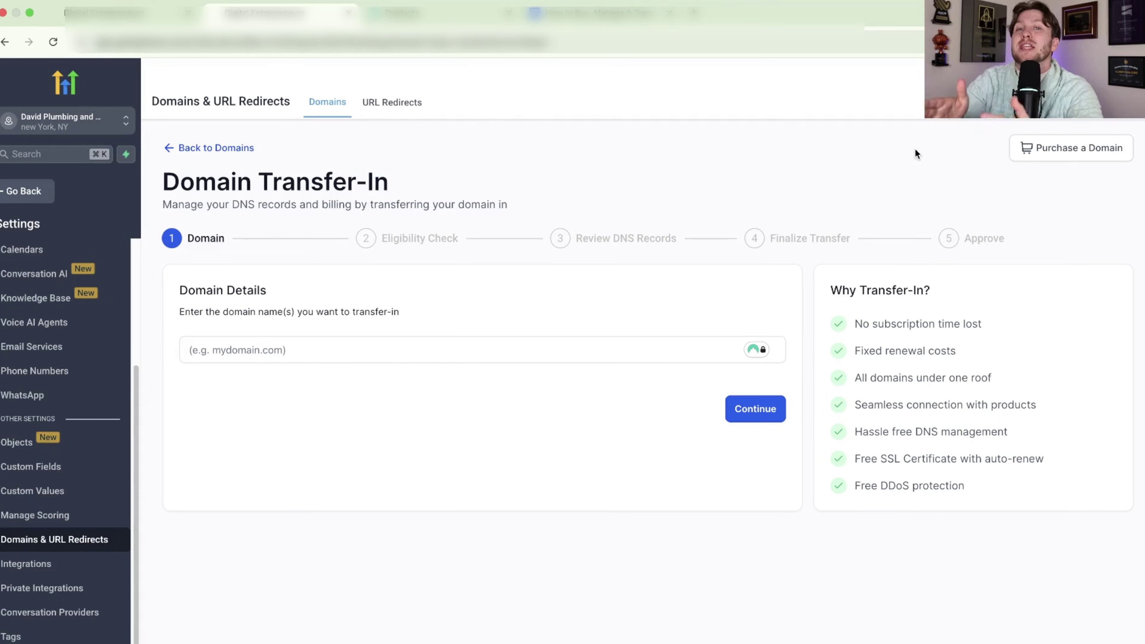
left_click(428, 352)
right_click(325, 343)
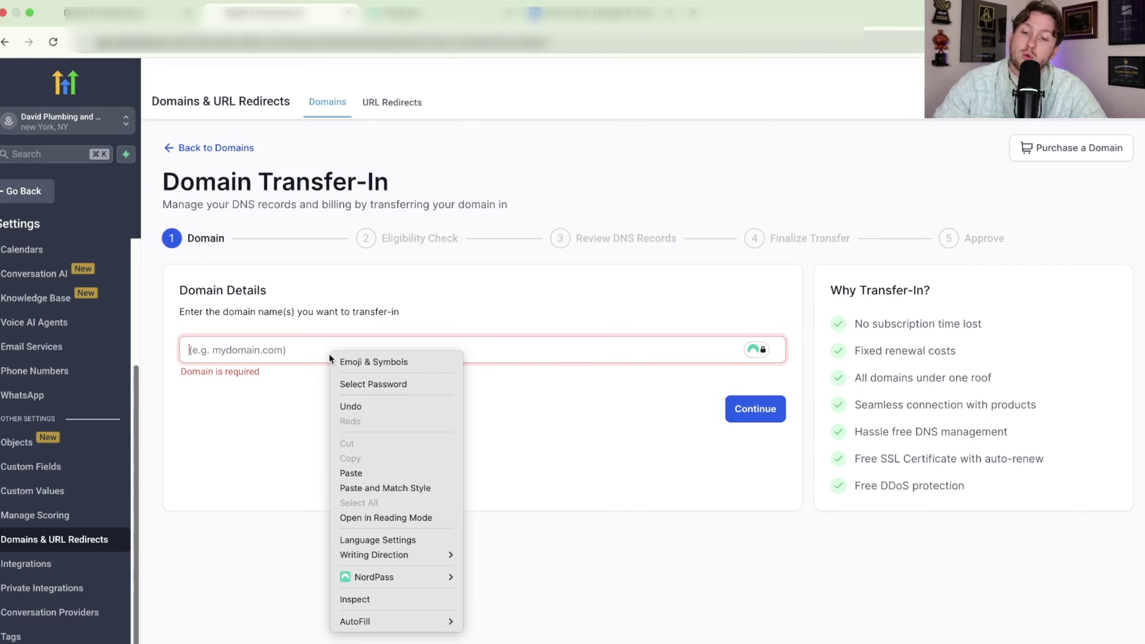
left_click(371, 472)
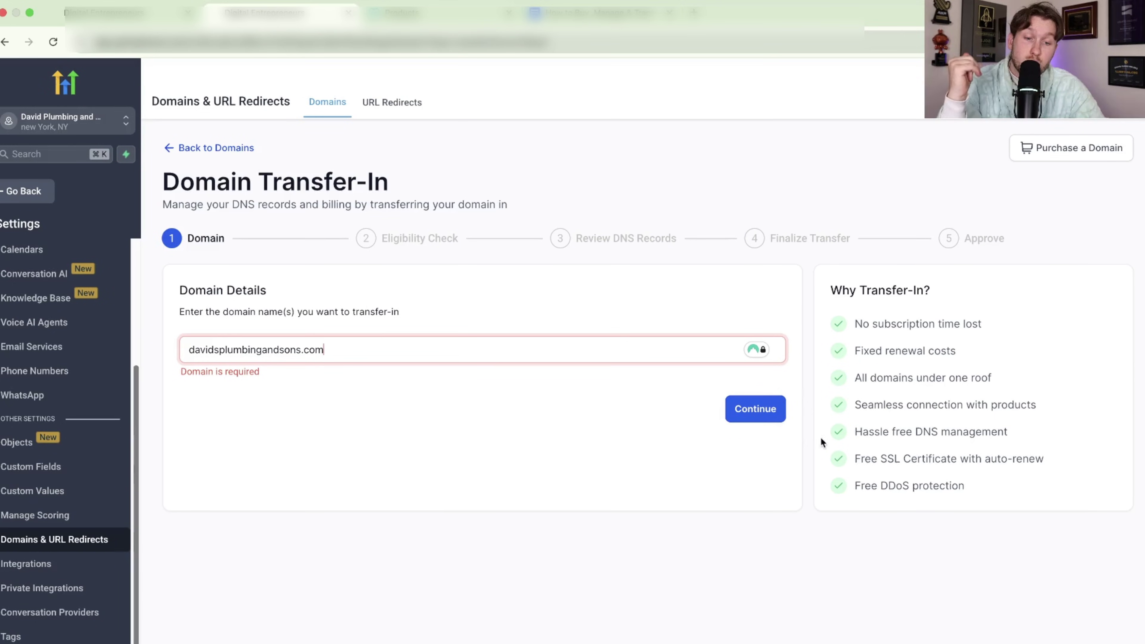
left_click(769, 416)
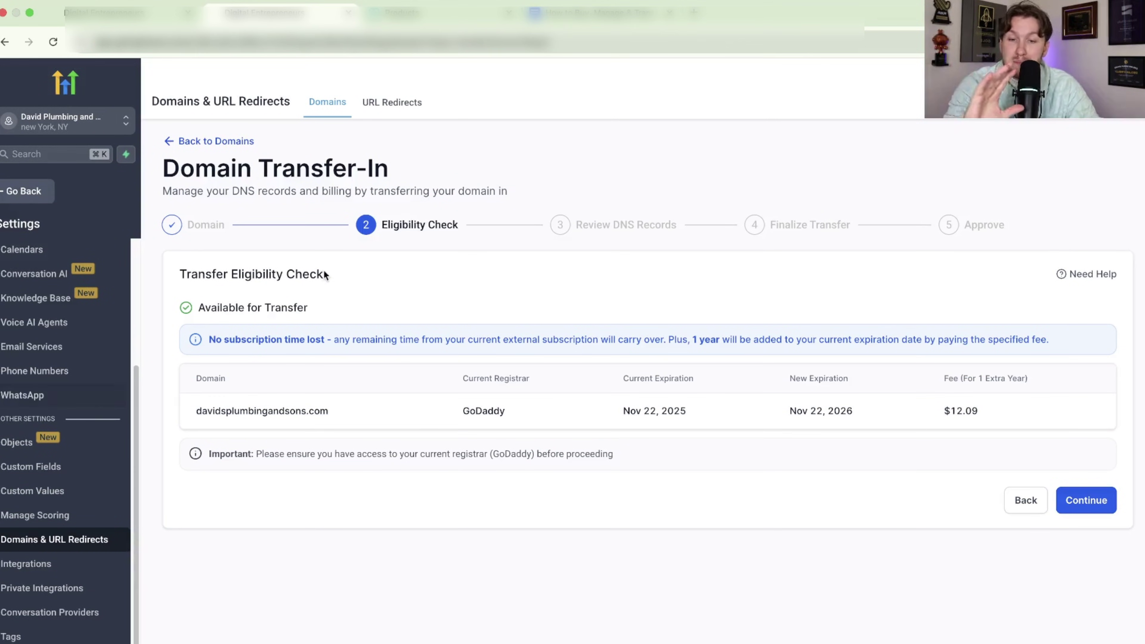
- Continue the transfer to the DNS records review, look at the zone file upload option, and switch to the GoDaddy domain list
left_click(1071, 502)
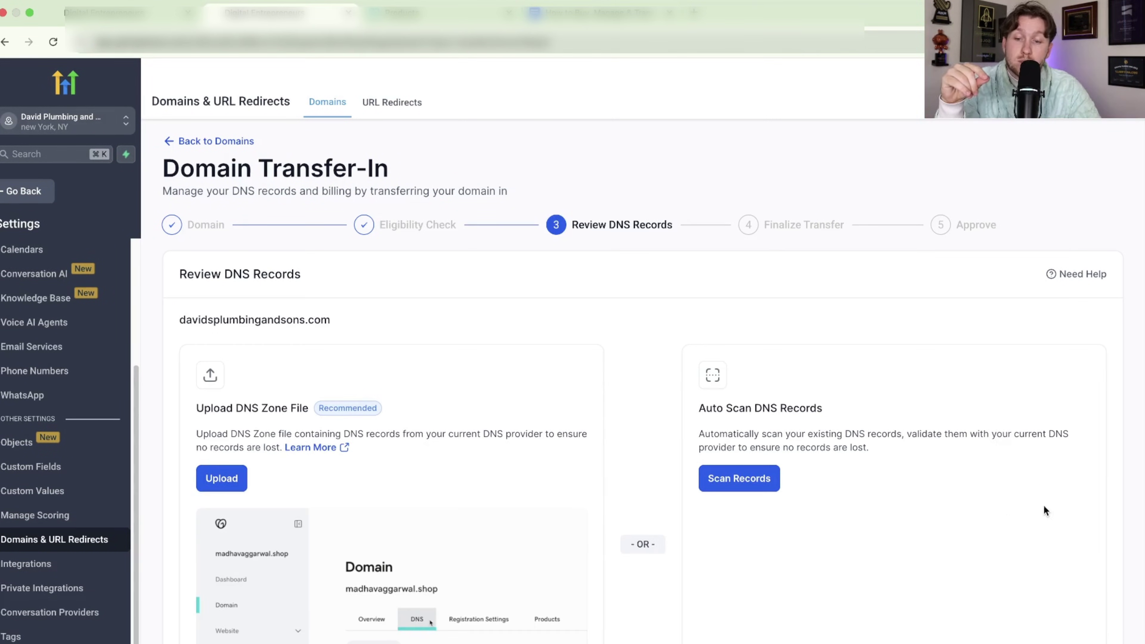
scroll(892, 359, "down", 3)
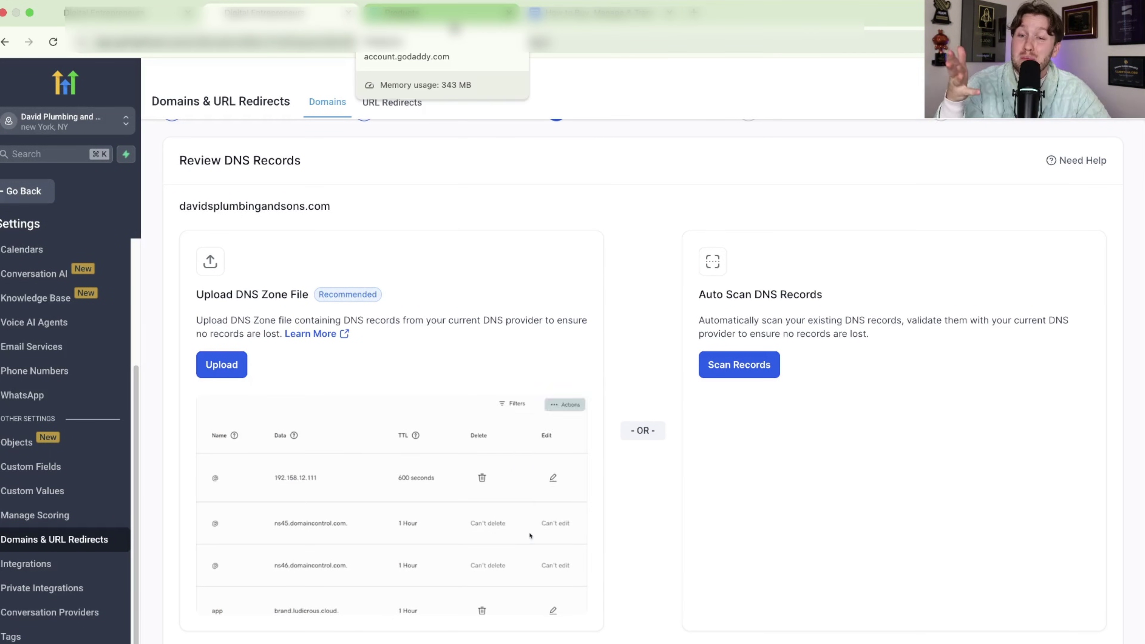
left_click(450, 13)
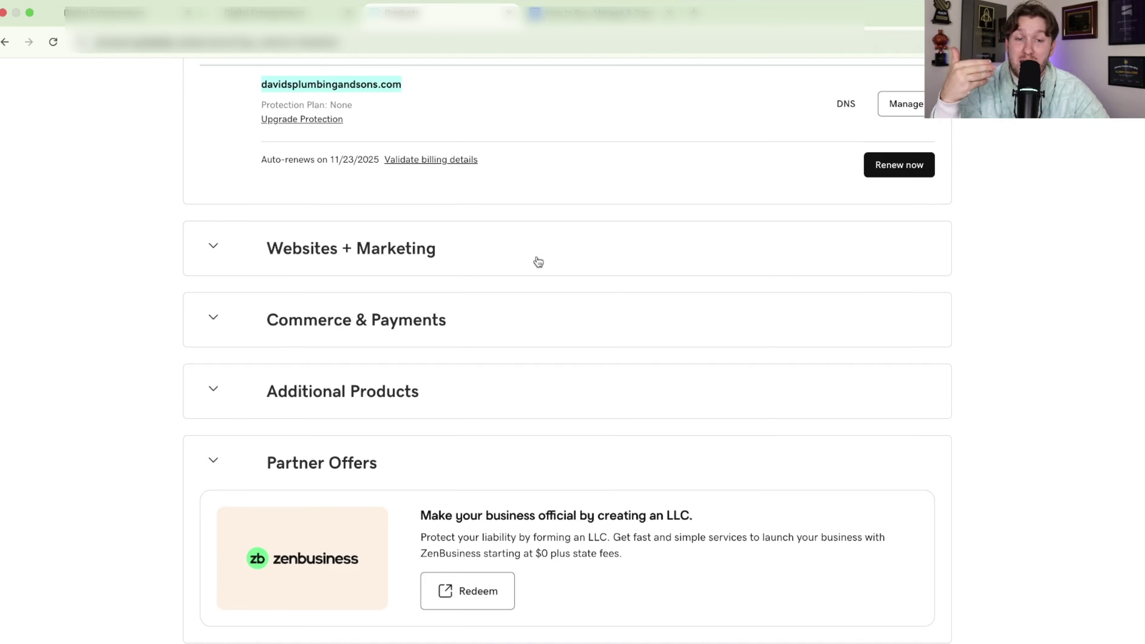
- Open the DNS records of davidsplumbingandsons.com in GoDaddy and export the zone file
scroll(536, 261, "up", 3)
scroll(434, 248, "down", 1)
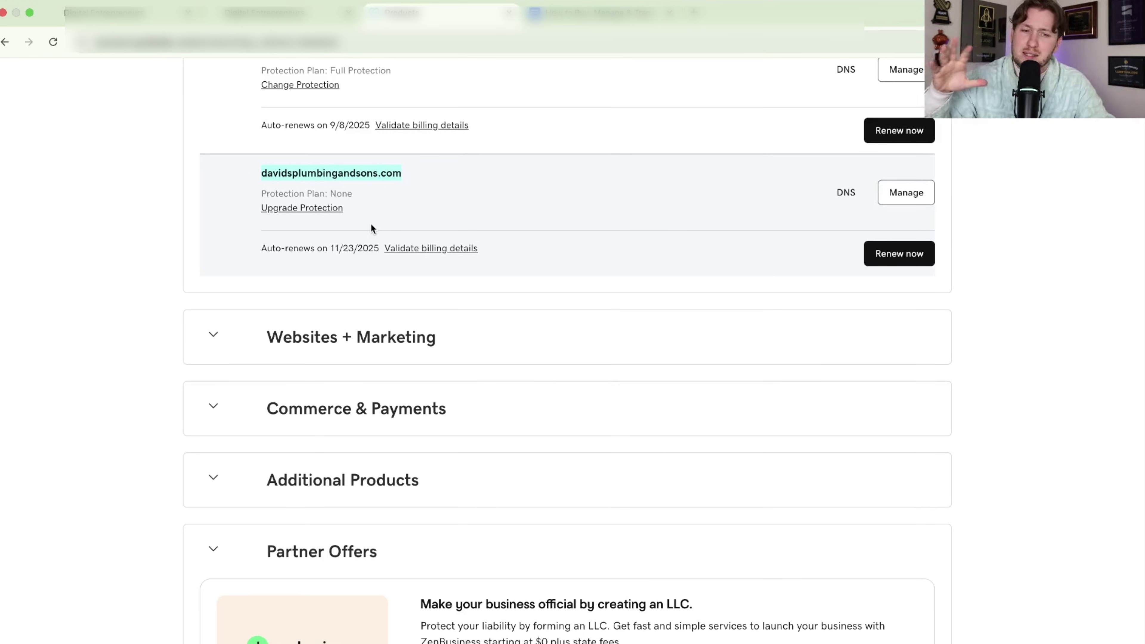
left_click(331, 17)
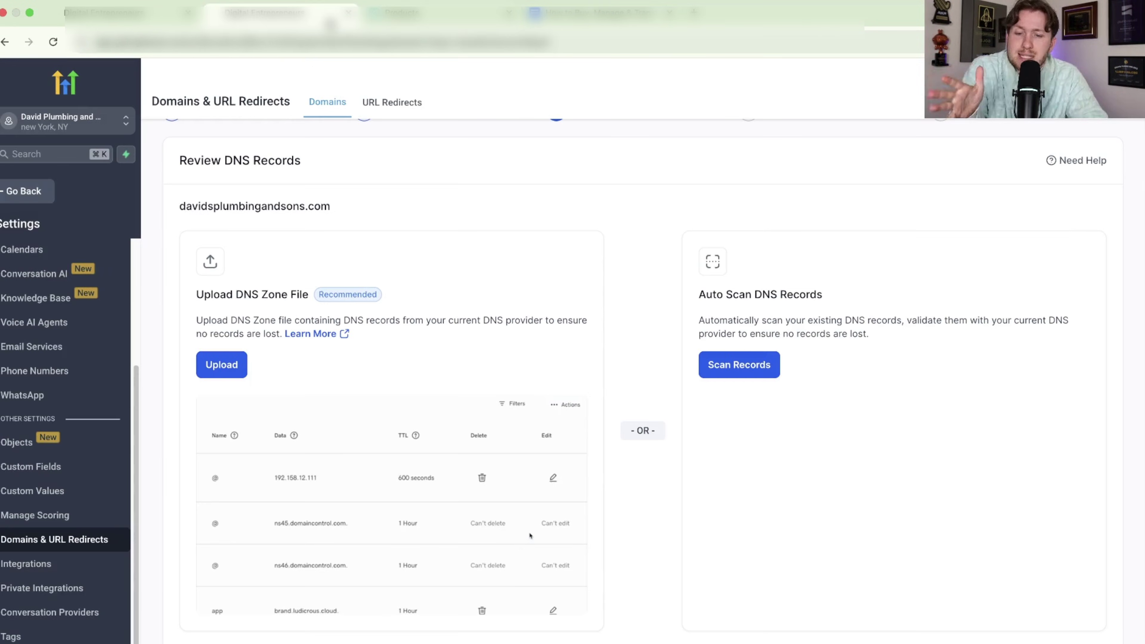
left_click(417, 18)
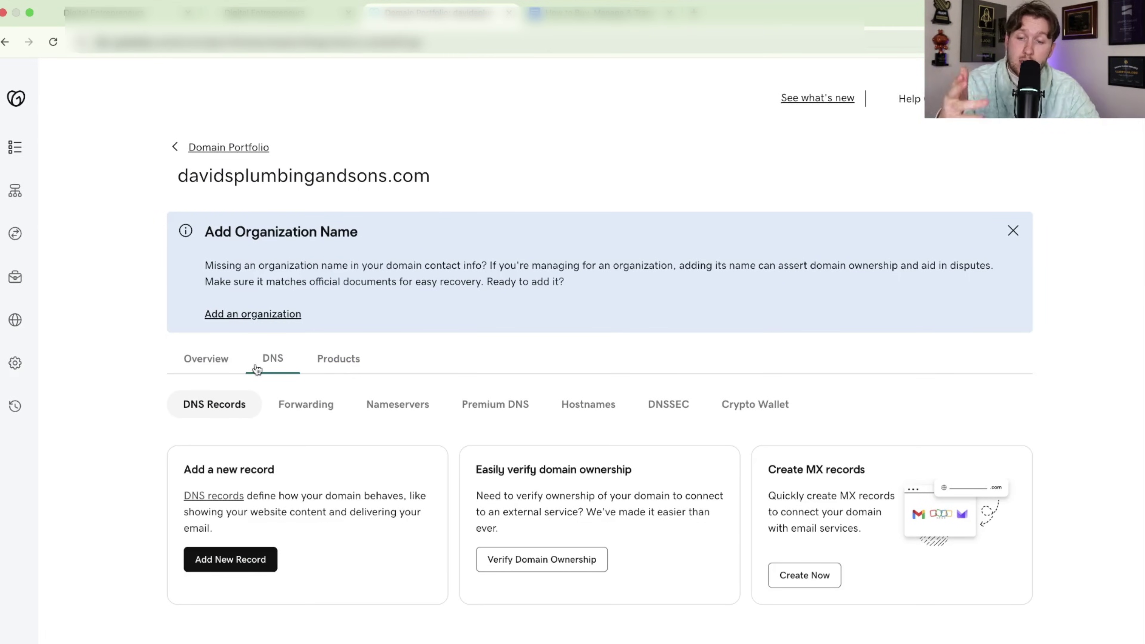
scroll(544, 447, "down", 6)
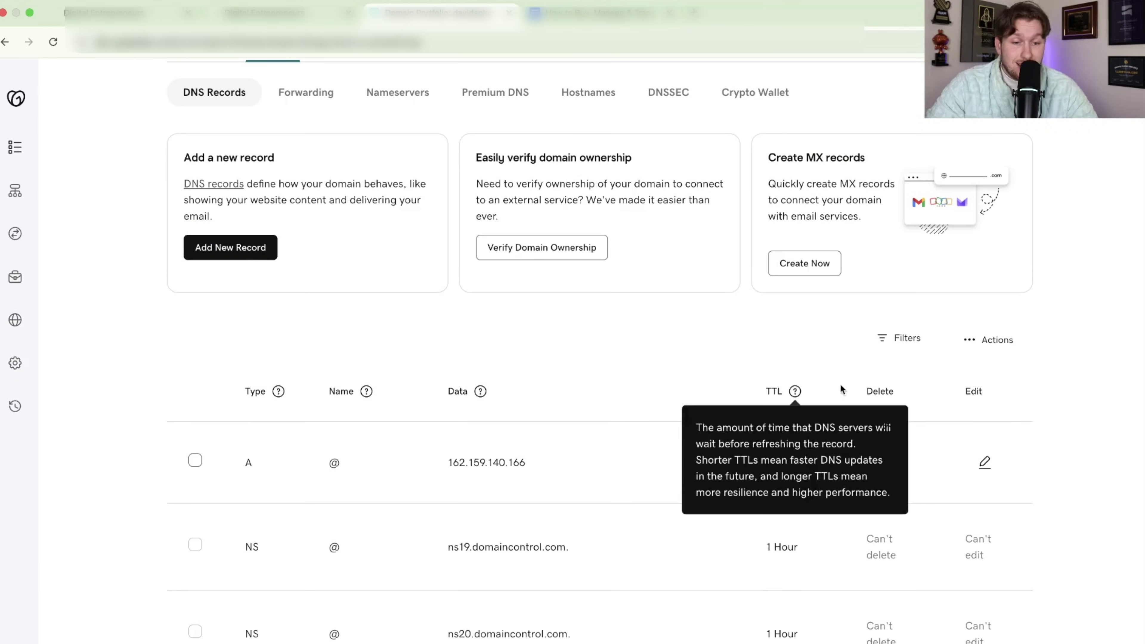
scroll(902, 383, "up", 1)
left_click(975, 373)
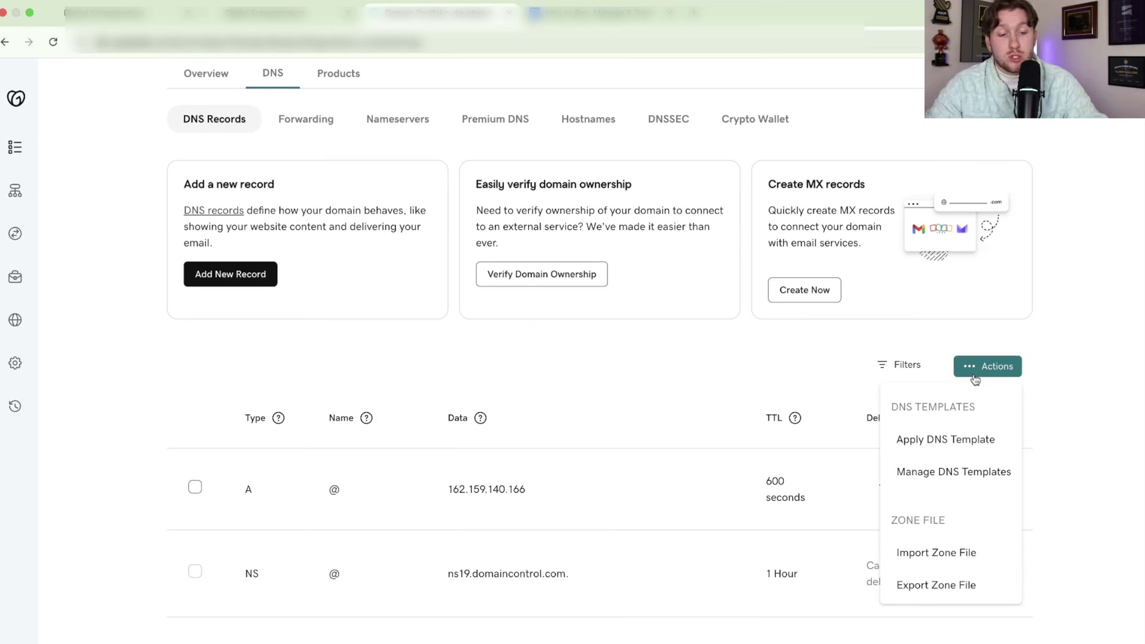
left_click(931, 586)
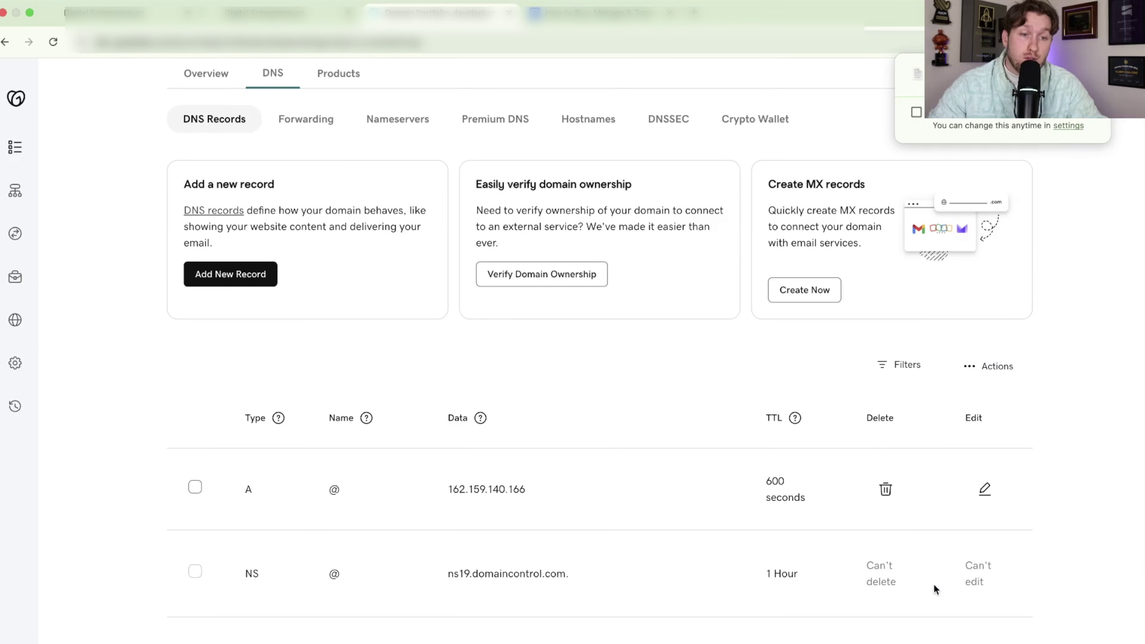
- Switch back to GoHighLevel, auto scan the domain's existing DNS records, and review the scanned list
key("ctrl+shift+Tab")
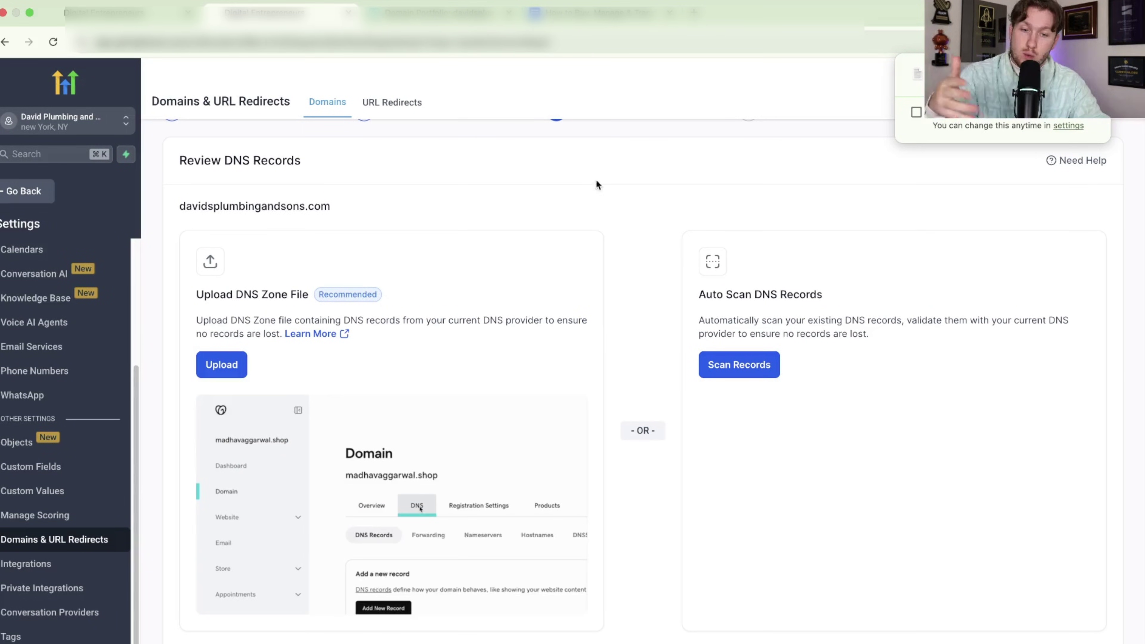
left_click(746, 364)
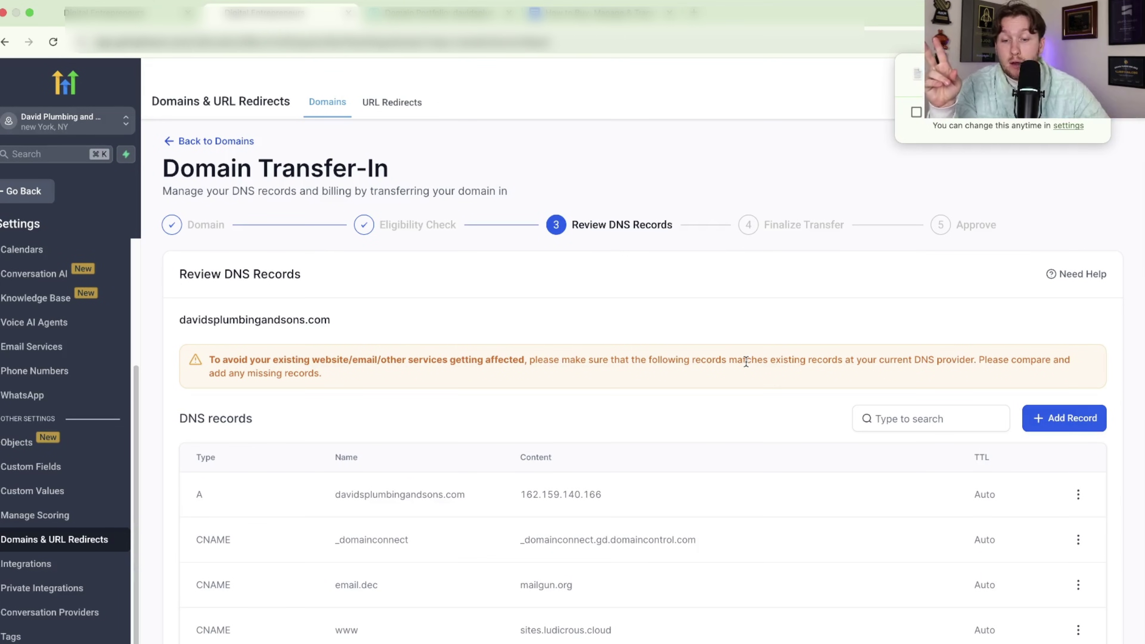
scroll(720, 331, "down", 7)
scroll(677, 289, "up", 7)
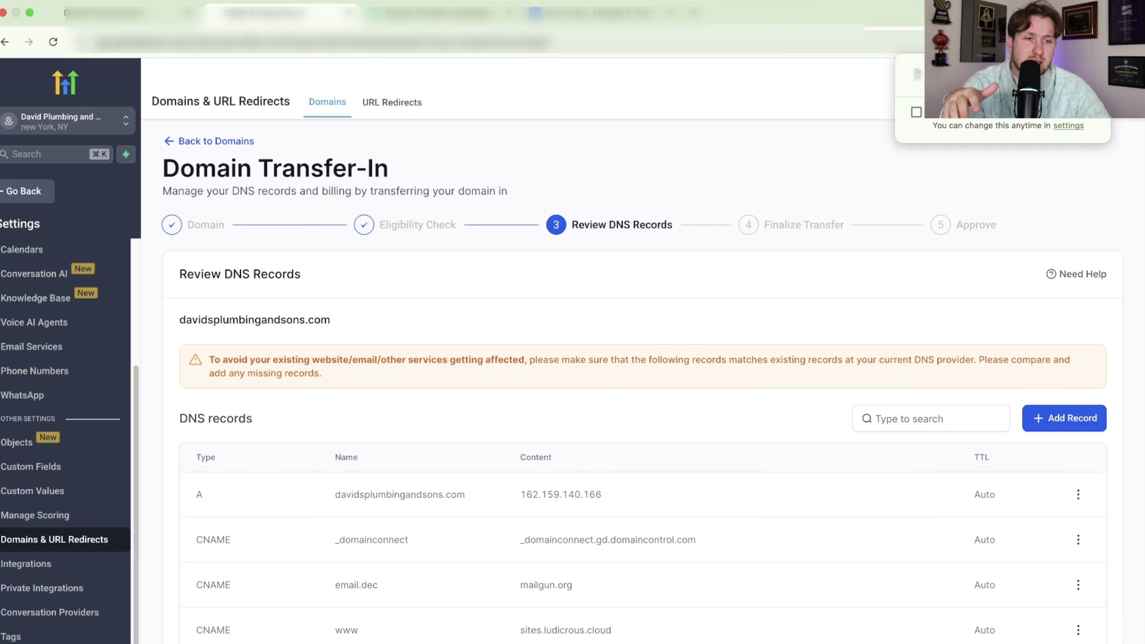
scroll(863, 384, "down", 7)
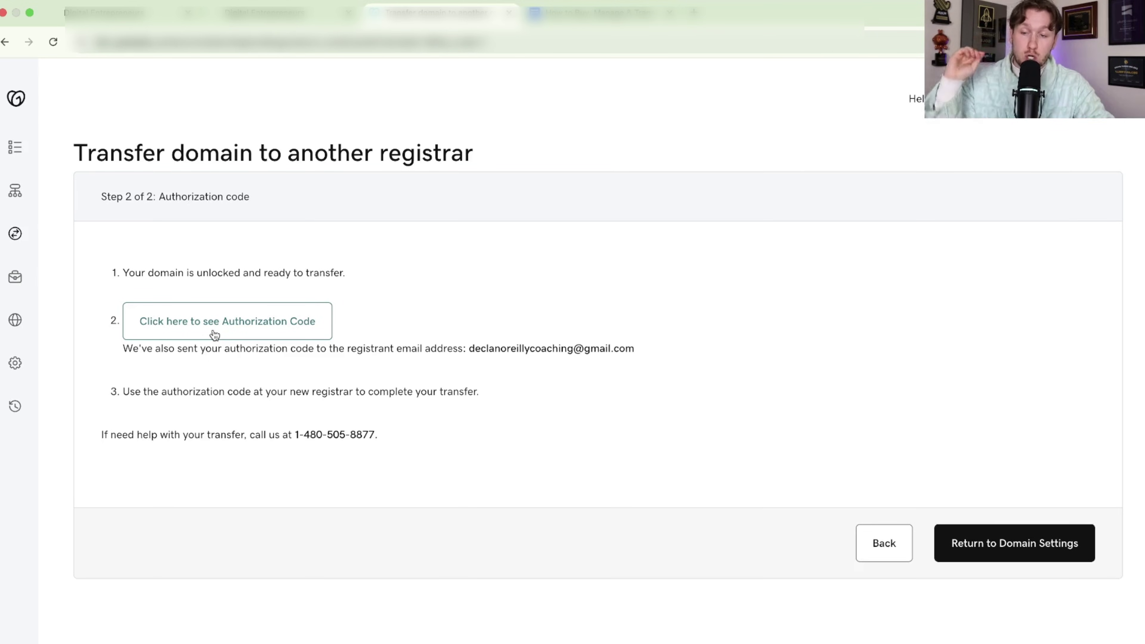
- Reveal the domain's transfer authorization code in GoDaddy and copy it
left_click(214, 334)
left_click(324, 328)
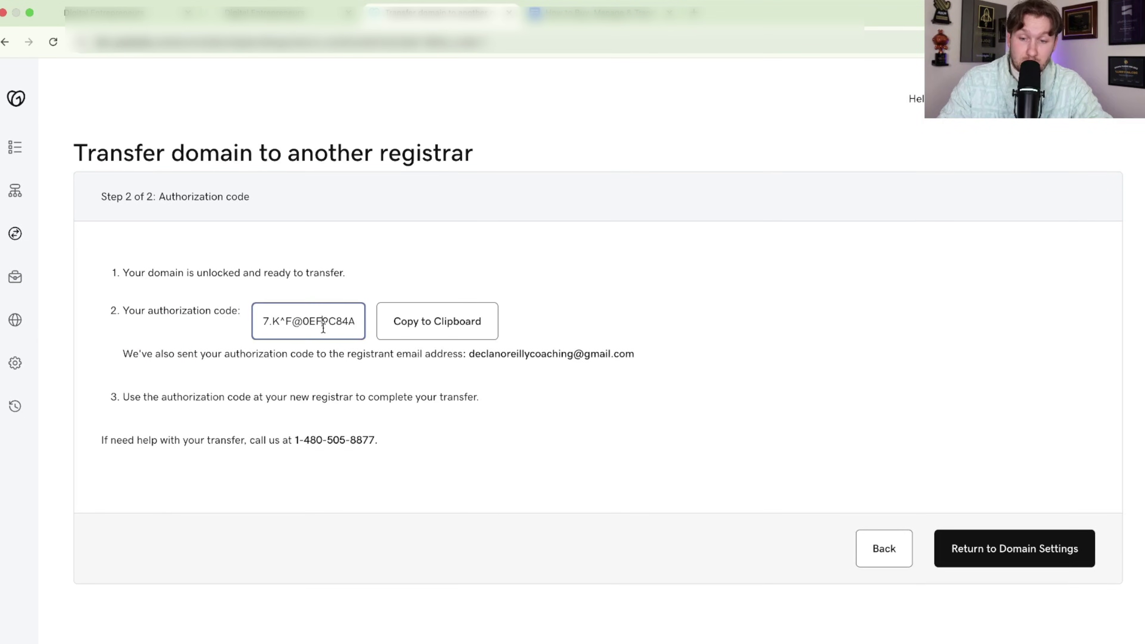
triple_click(324, 328)
right_click(323, 328)
left_click(359, 436)
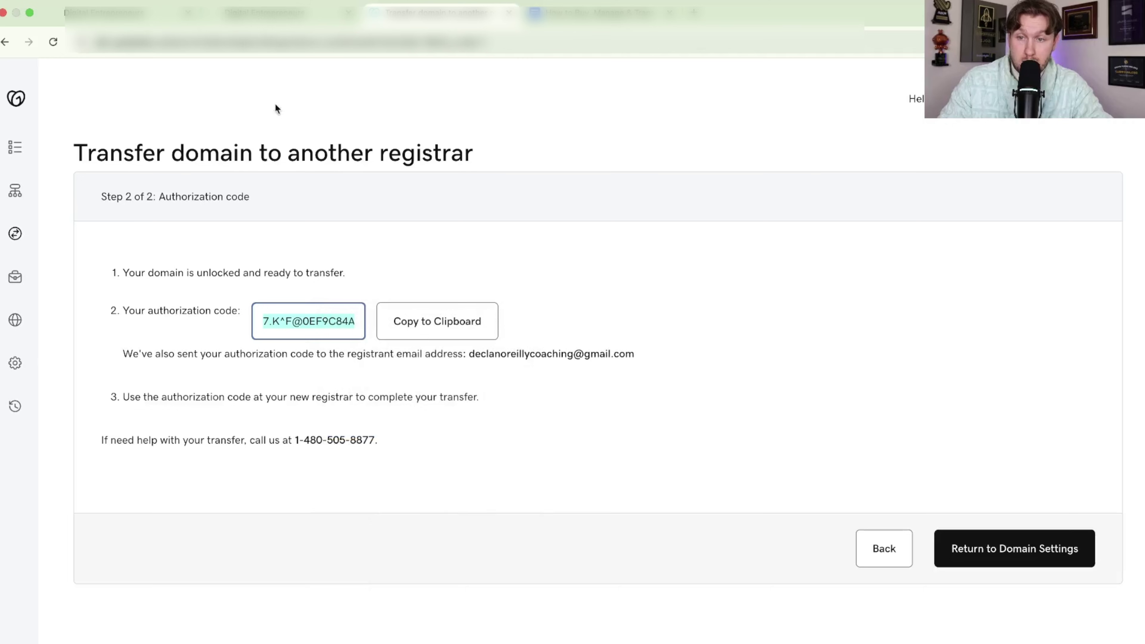
- Switch to GoHighLevel, paste the authorization/EPP code for davidsplumbingandsons.com, and confirm and finalize the transfer
left_click(288, 13)
right_click(793, 527)
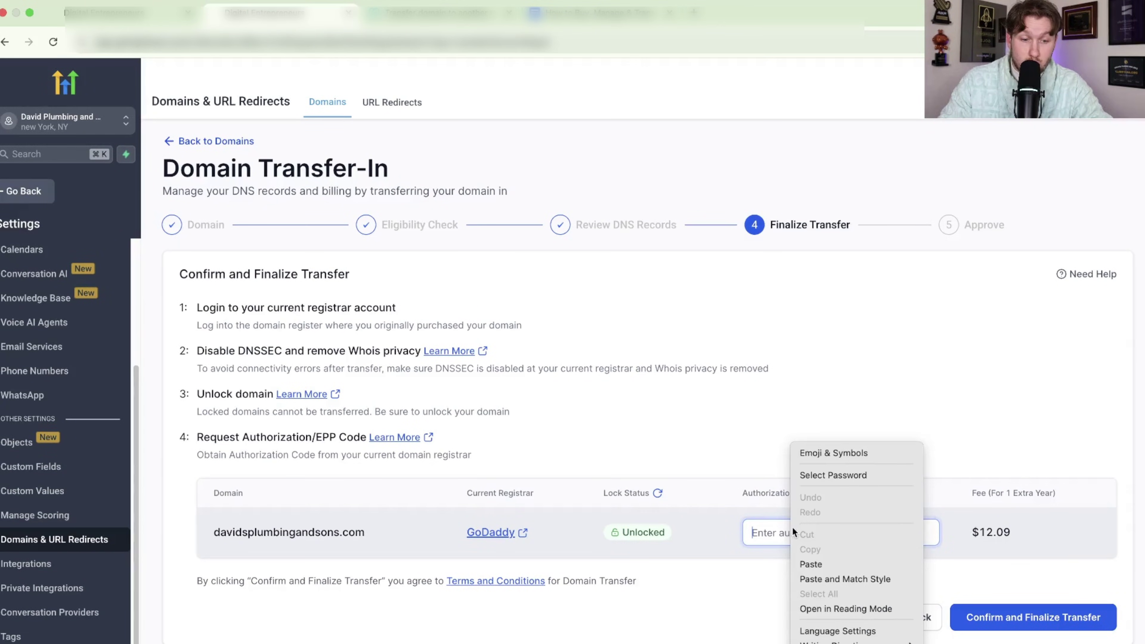
left_click(825, 563)
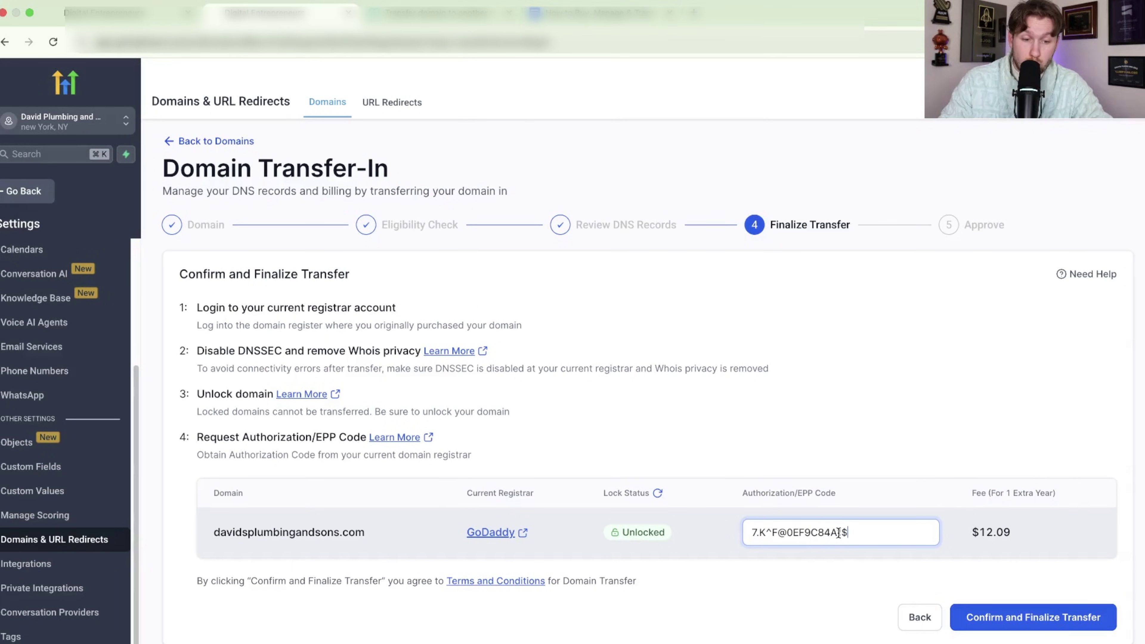
left_click(1035, 627)
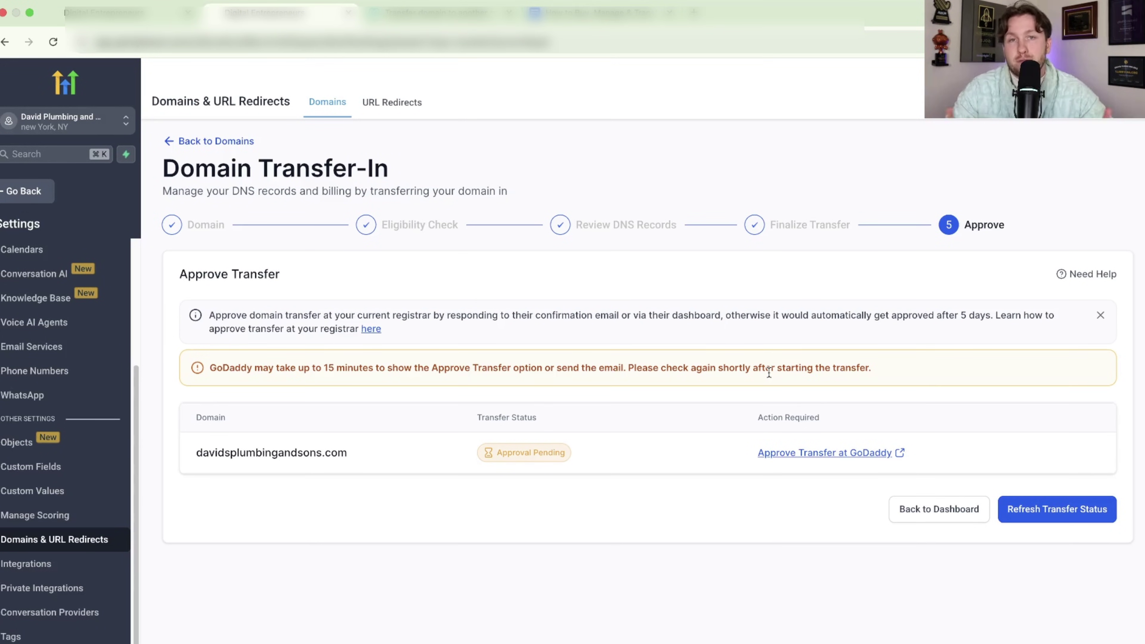
- Refresh the transfer status and return to the Domains page
left_click(1048, 509)
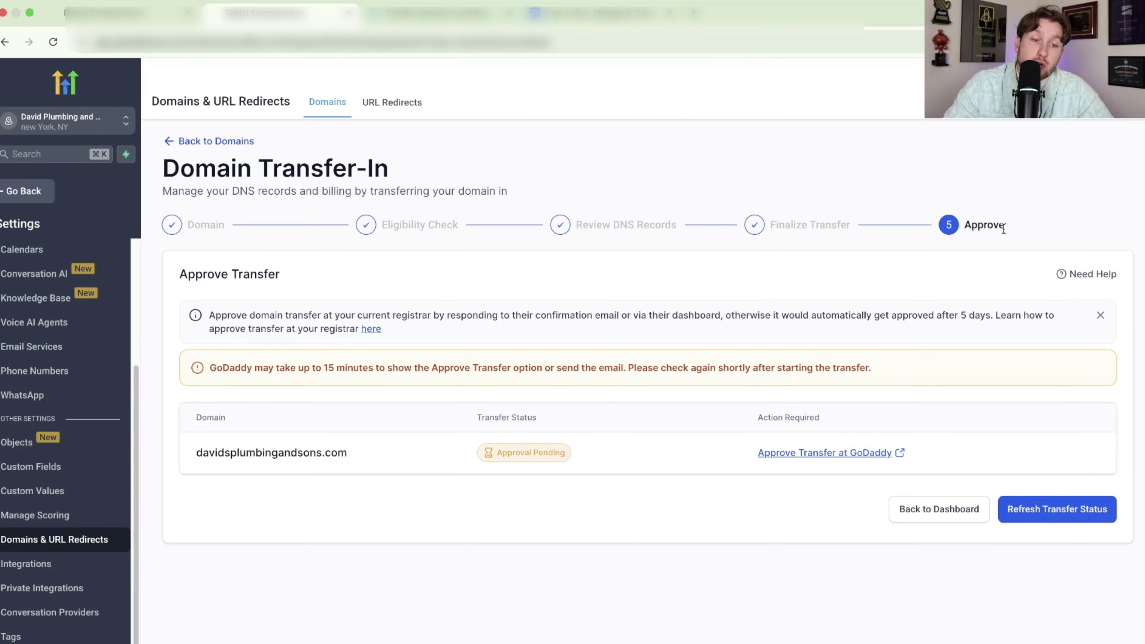
left_click(208, 141)
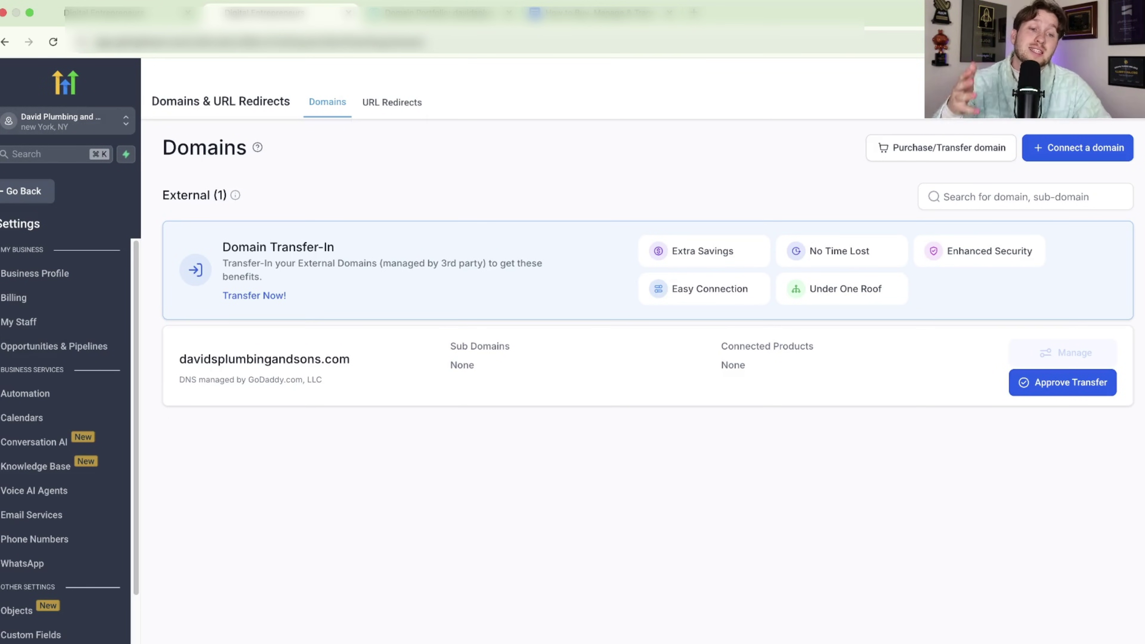
- Start a Funnel/Website/Store/Blog/Webinar domain connection and copy the name davidsplumbingandsons.com from GoDaddy for it
left_click(1106, 149)
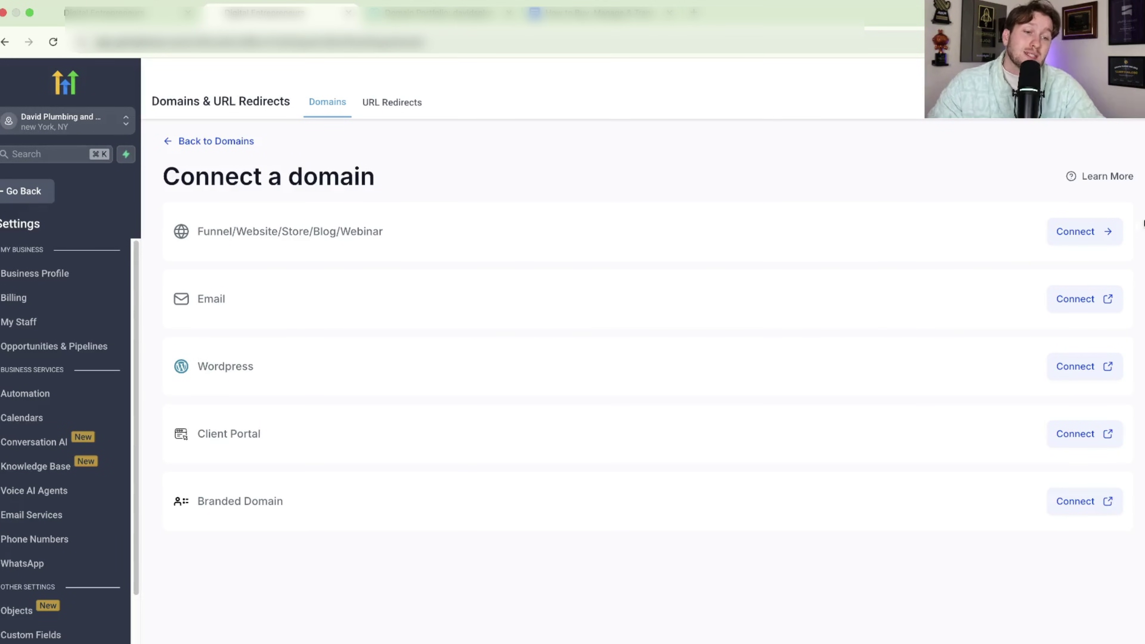
left_click(1066, 230)
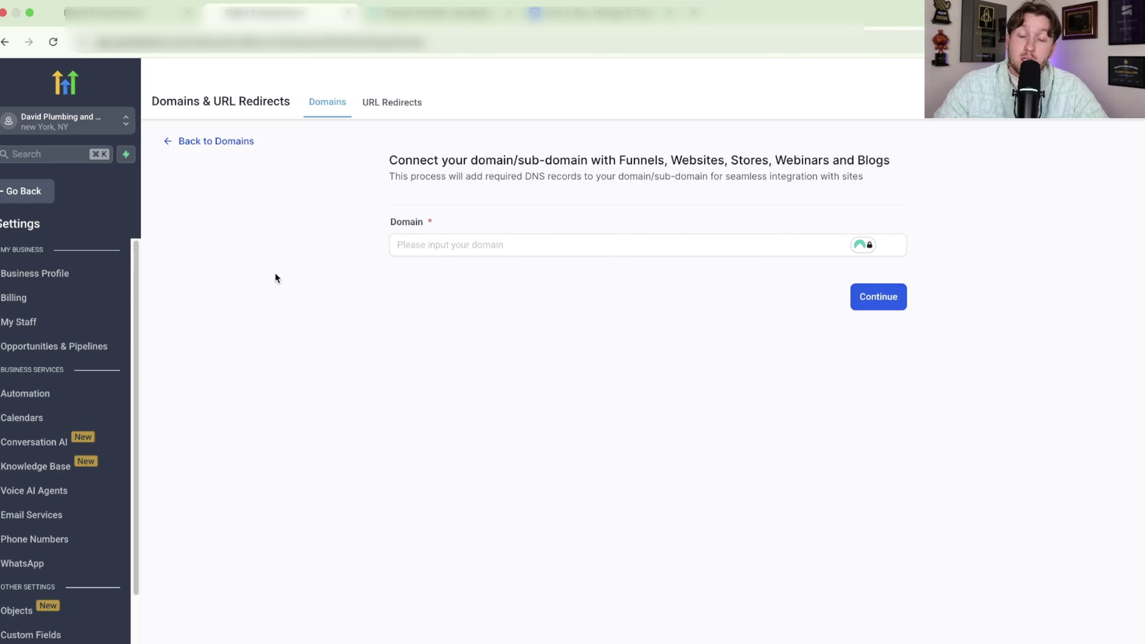
left_click(406, 12)
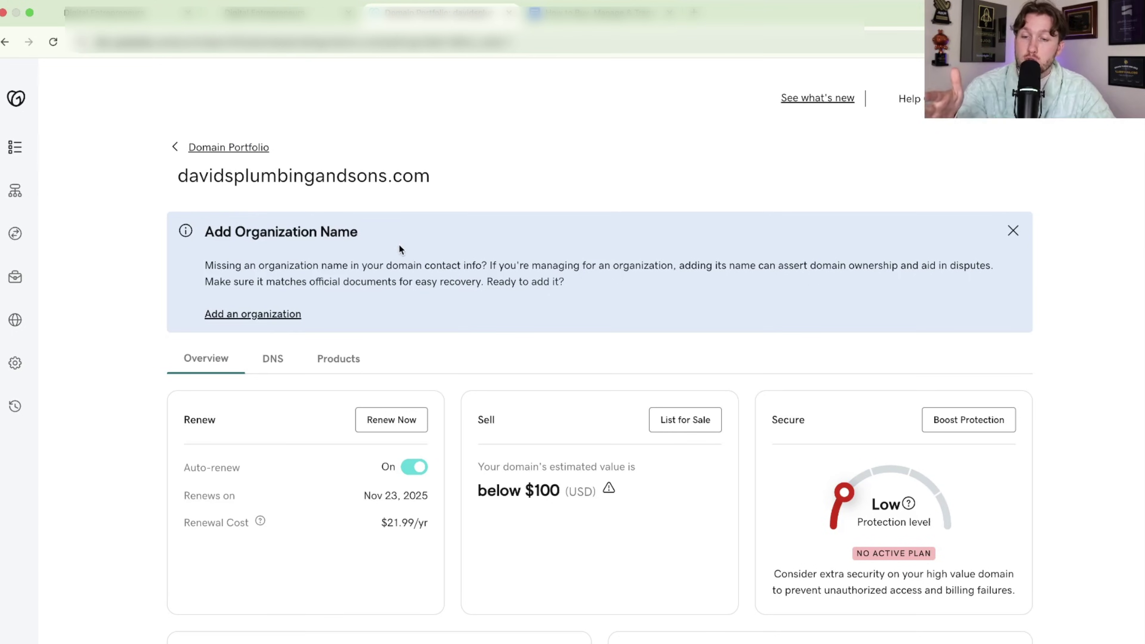
left_click_drag(434, 176, 179, 177)
right_click(241, 175)
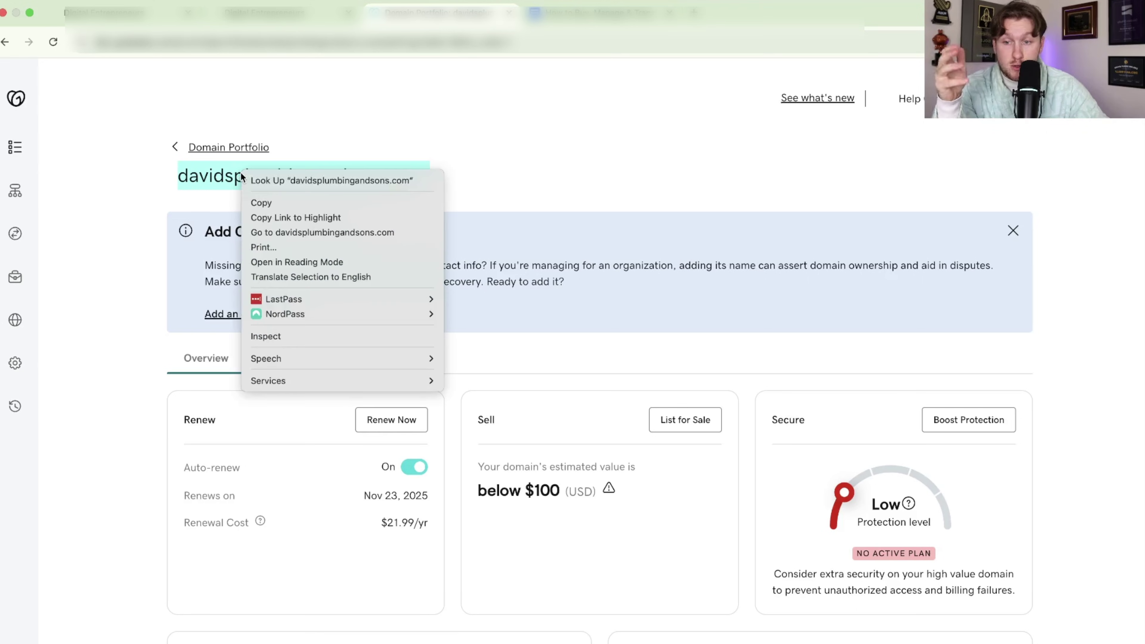
left_click(277, 201)
left_click(300, 16)
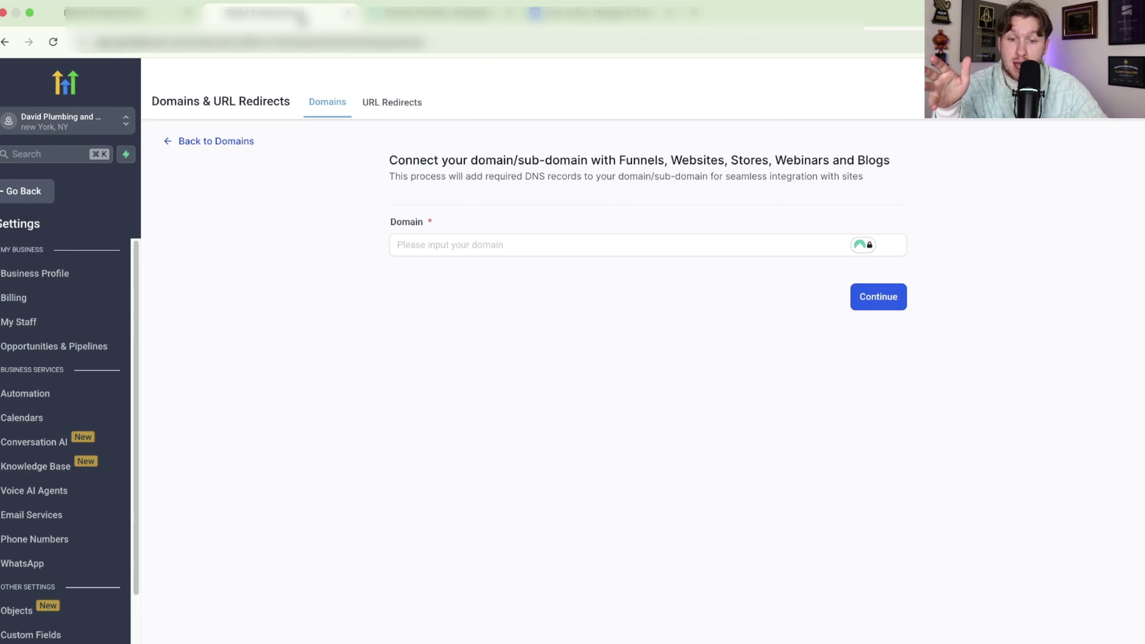
- Enter davidsplumbingandsons.com as the domain to connect and continue to the connection dialog
left_click(473, 246)
right_click(471, 245)
left_click(542, 367)
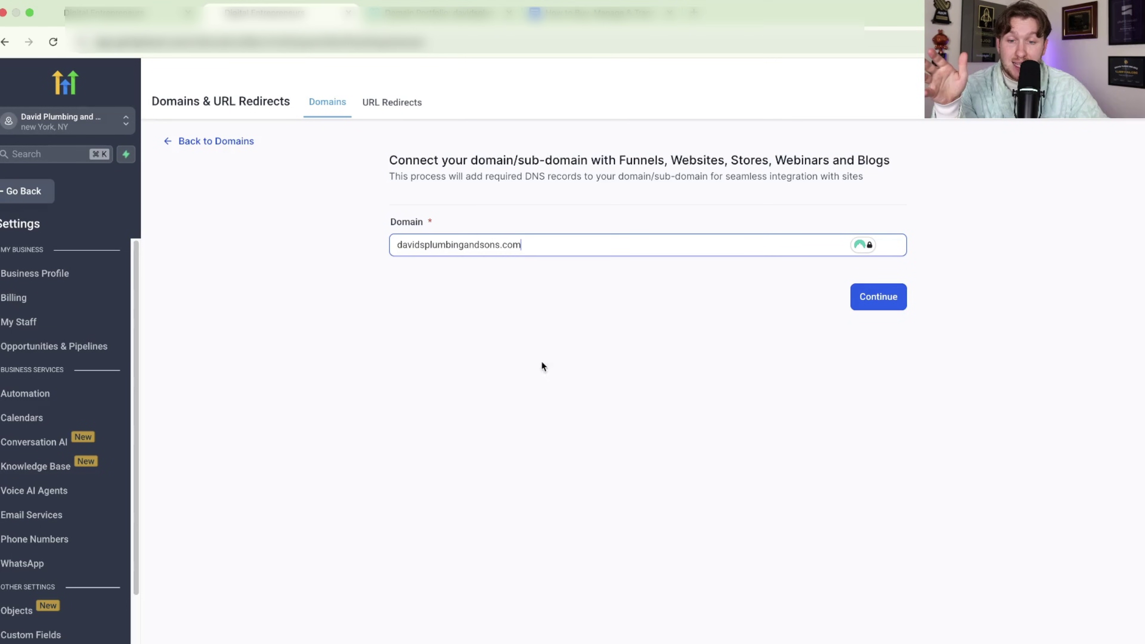
left_click(878, 299)
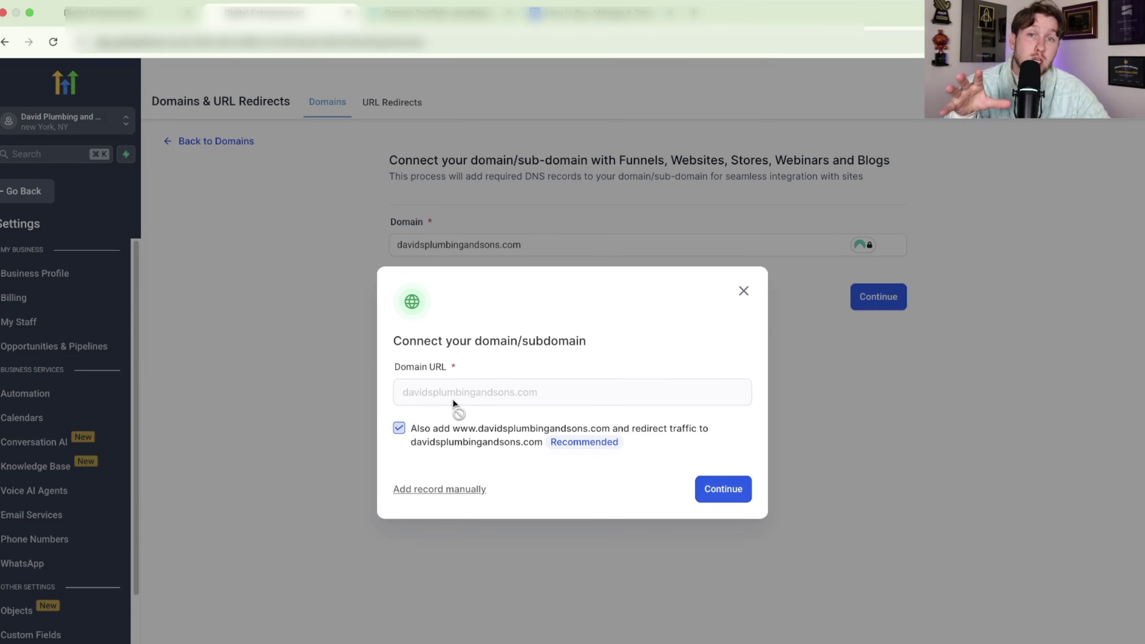
- Continue with the recommended www redirect, authorize the domain connection at GoDaddy, and return to GoHighLevel
left_click(722, 487)
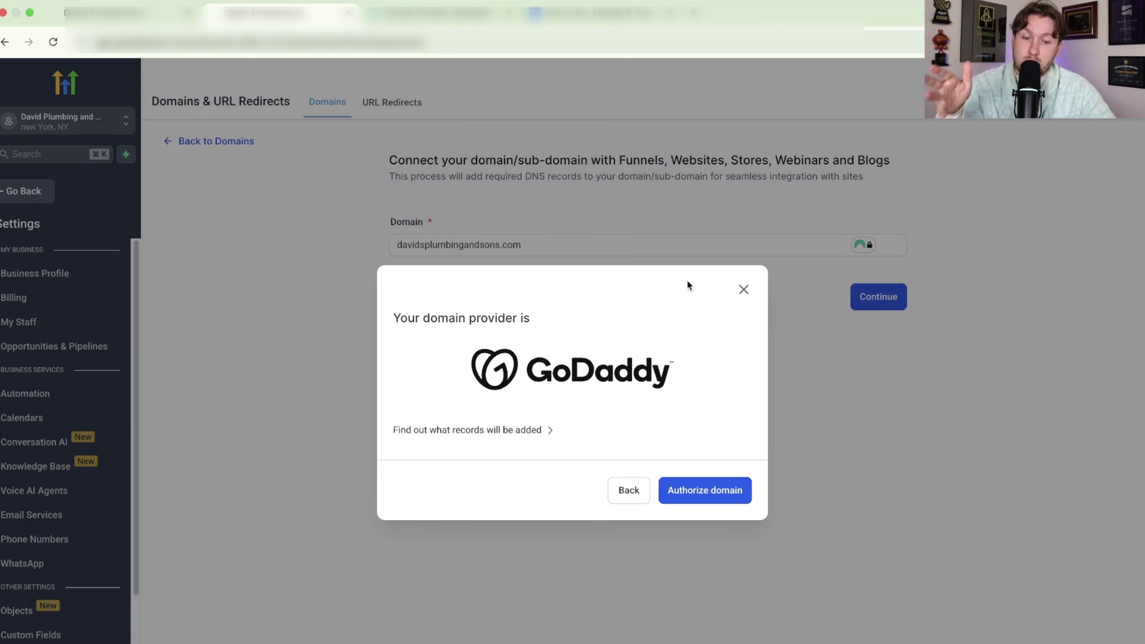
left_click(720, 501)
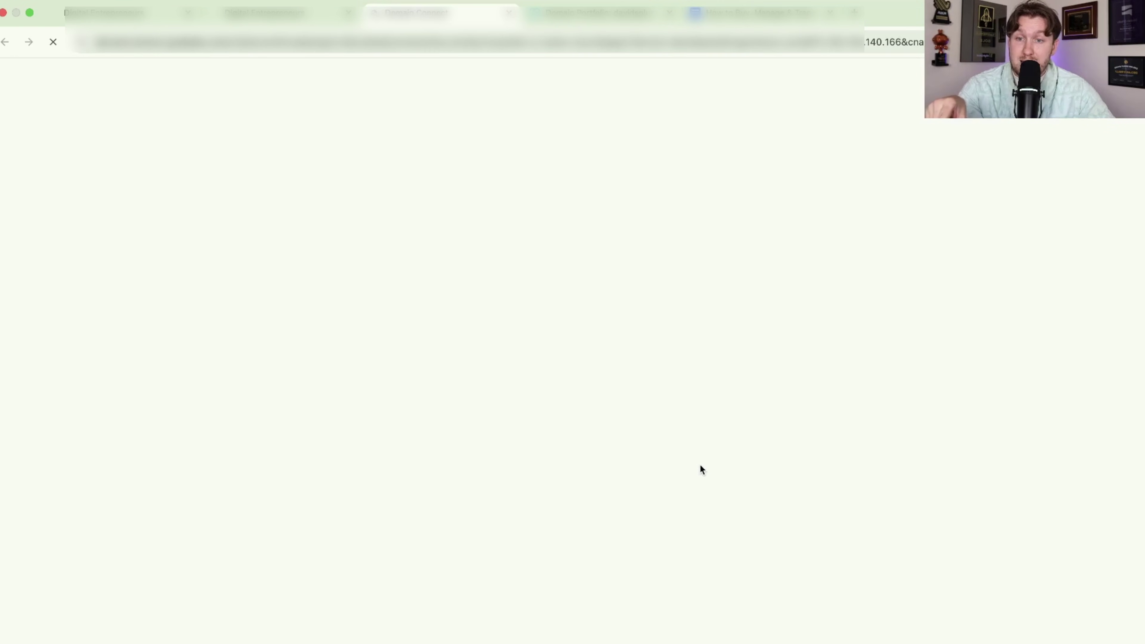
left_click(544, 332)
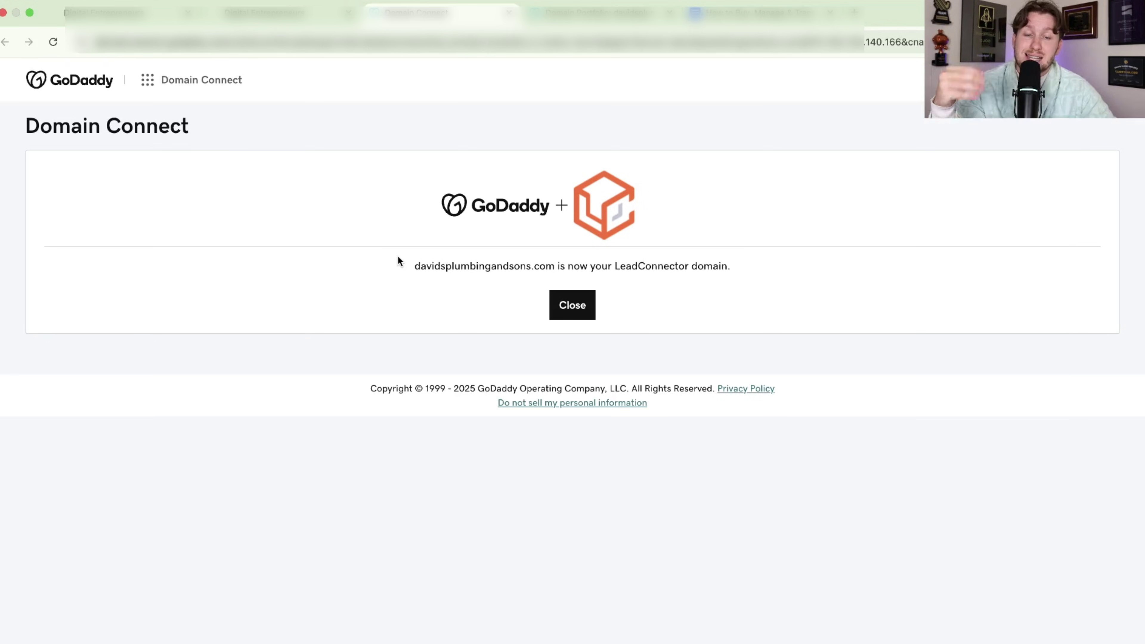
key("ctrl+shift+Tab")
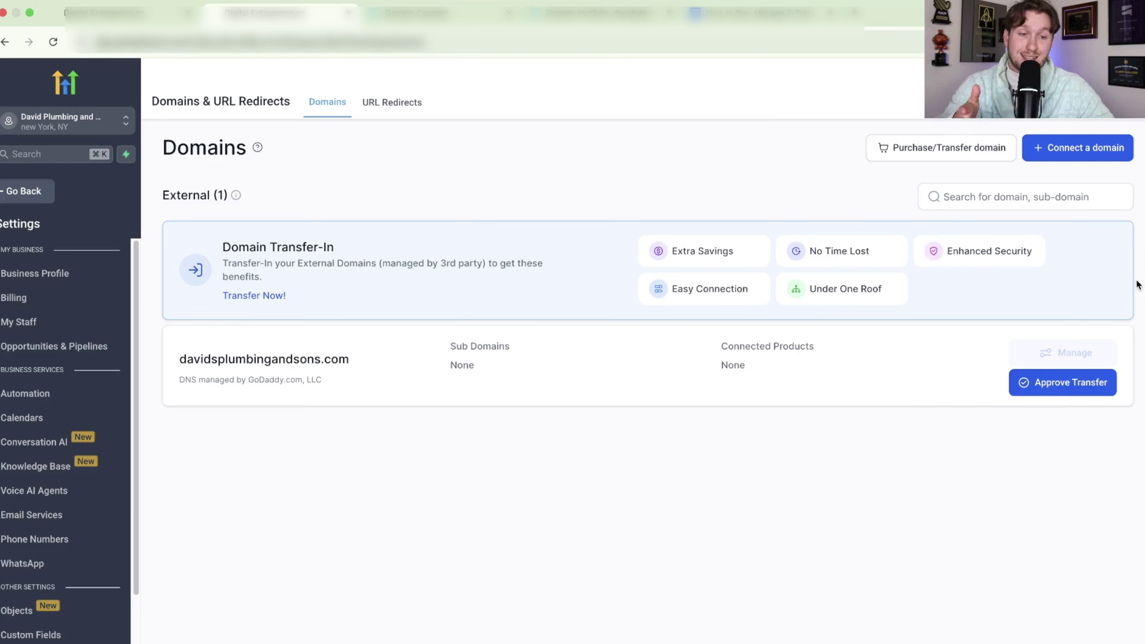
- Start another Funnel/Website/Store/Blog/Webinar domain connection and submit davidsplumbingandsons.com as its domain
left_click(1054, 149)
left_click(1104, 230)
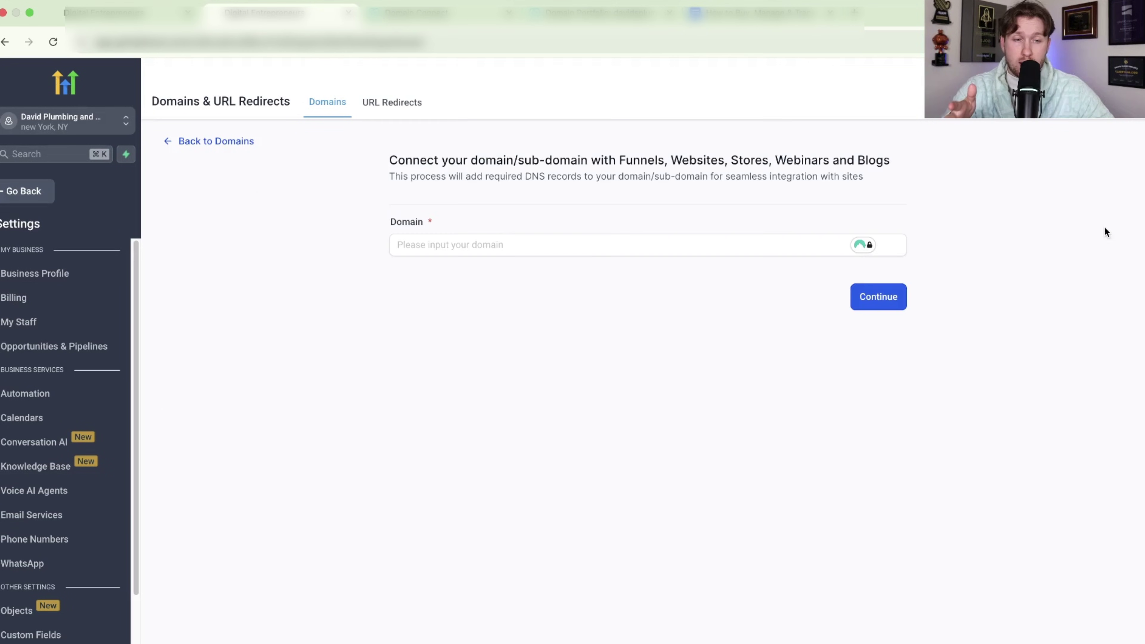
left_click(708, 243)
right_click(709, 242)
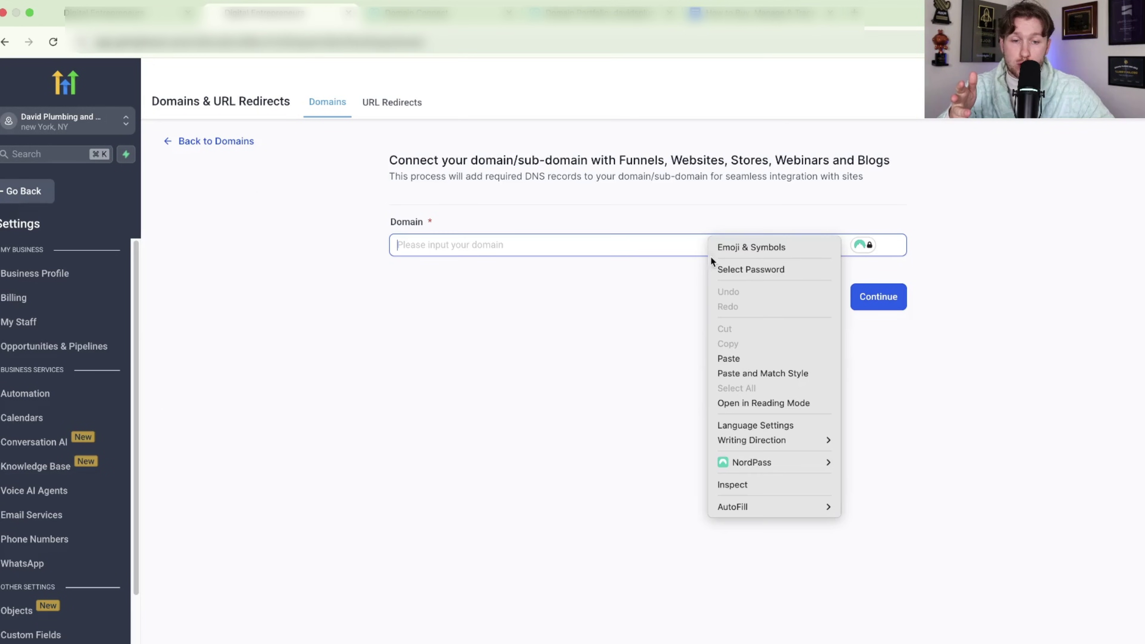
left_click(757, 371)
left_click(874, 300)
- Choose to add the records manually and view the required A and CNAME record values
left_click(577, 436)
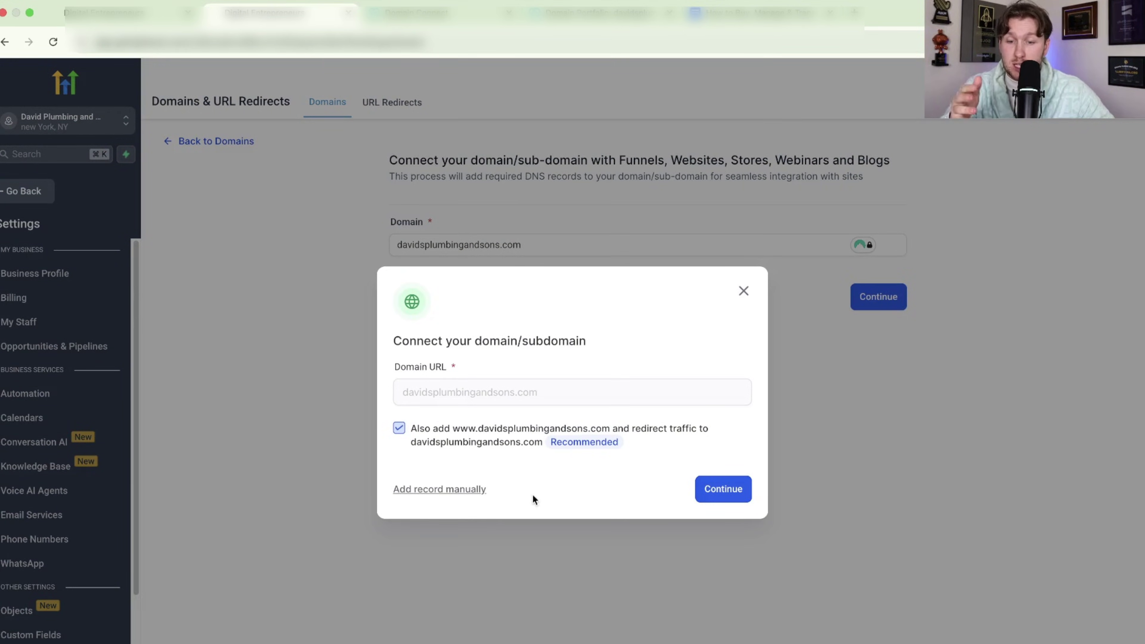
left_click(456, 489)
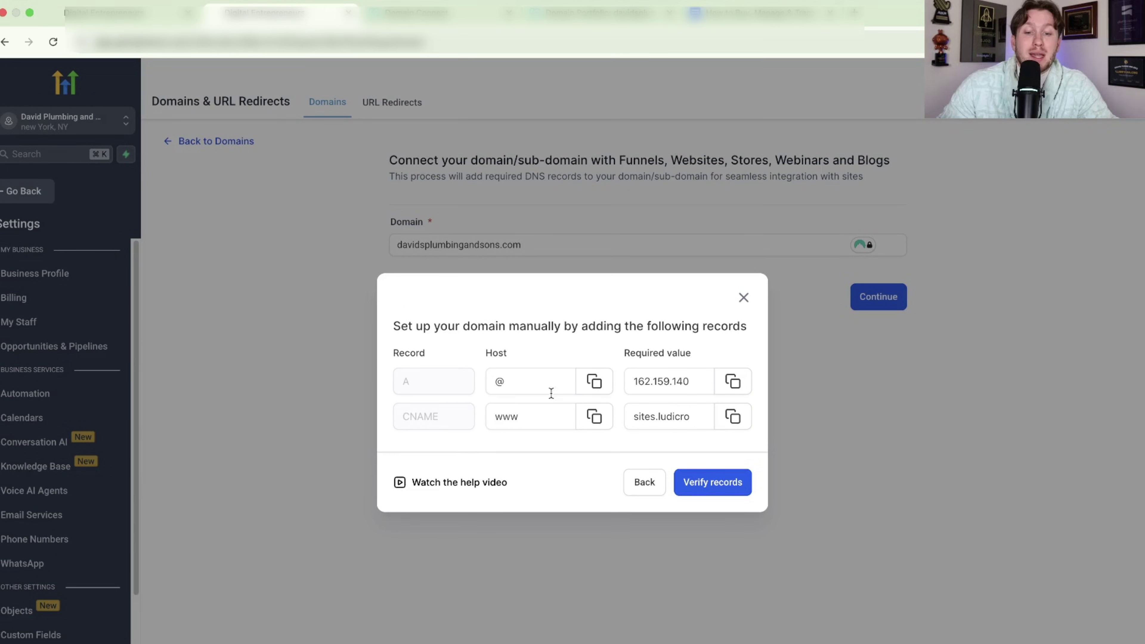
left_click(640, 416)
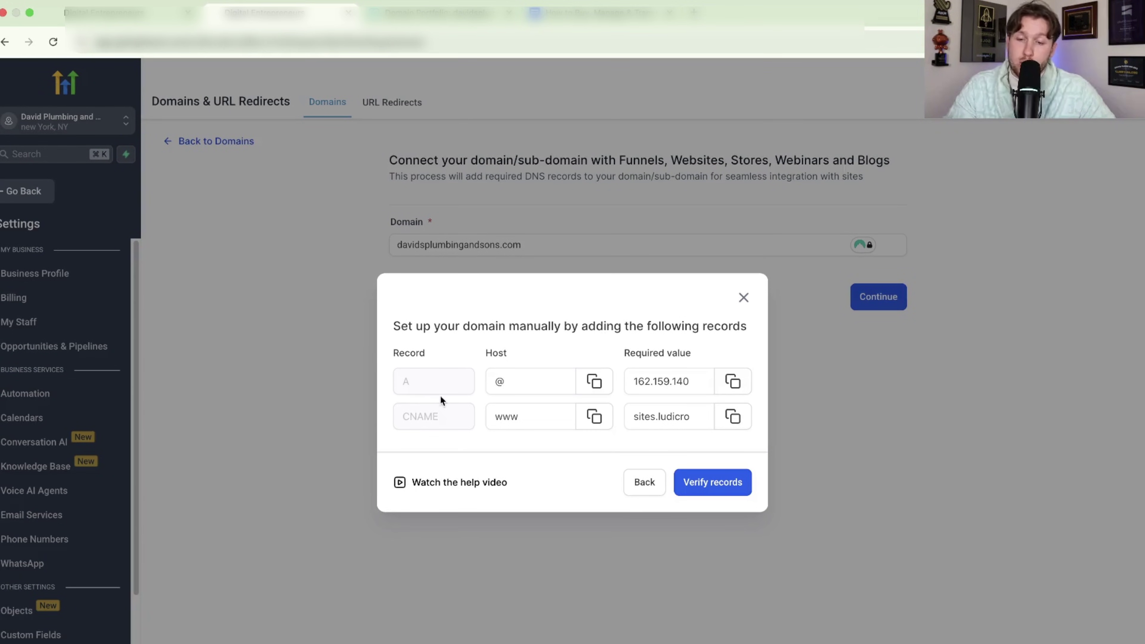
- Switch to GoDaddy's DNS records and start a new record of type A, checking it against GoHighLevel's required record
left_click(440, 12)
scroll(449, 221, "down", 10)
scroll(450, 245, "up", 2)
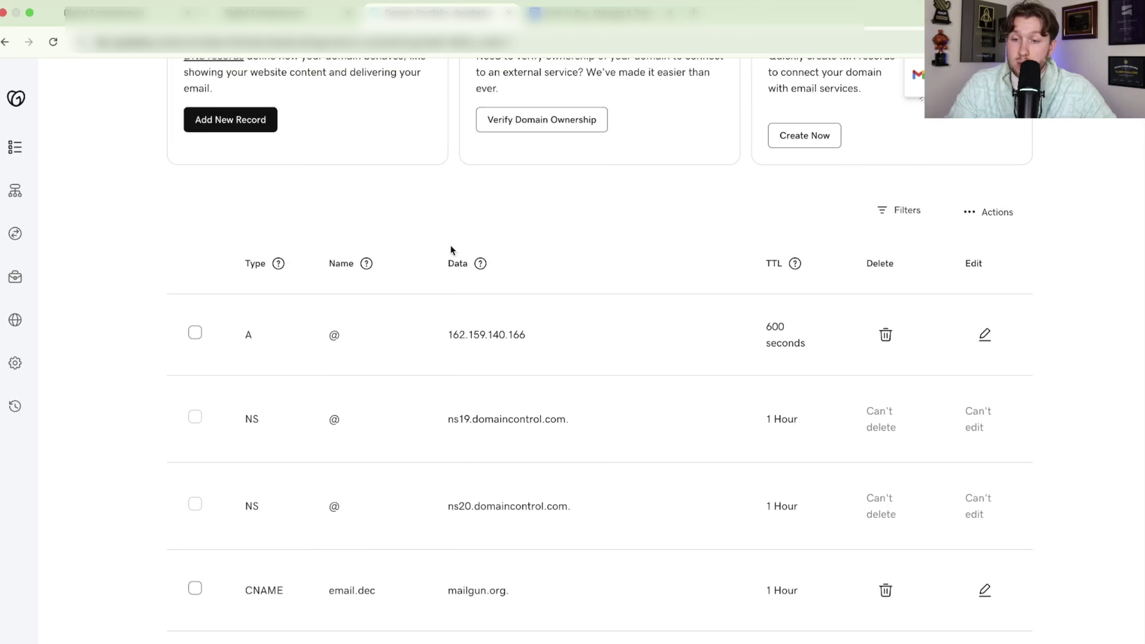
left_click(220, 126)
left_click(261, 389)
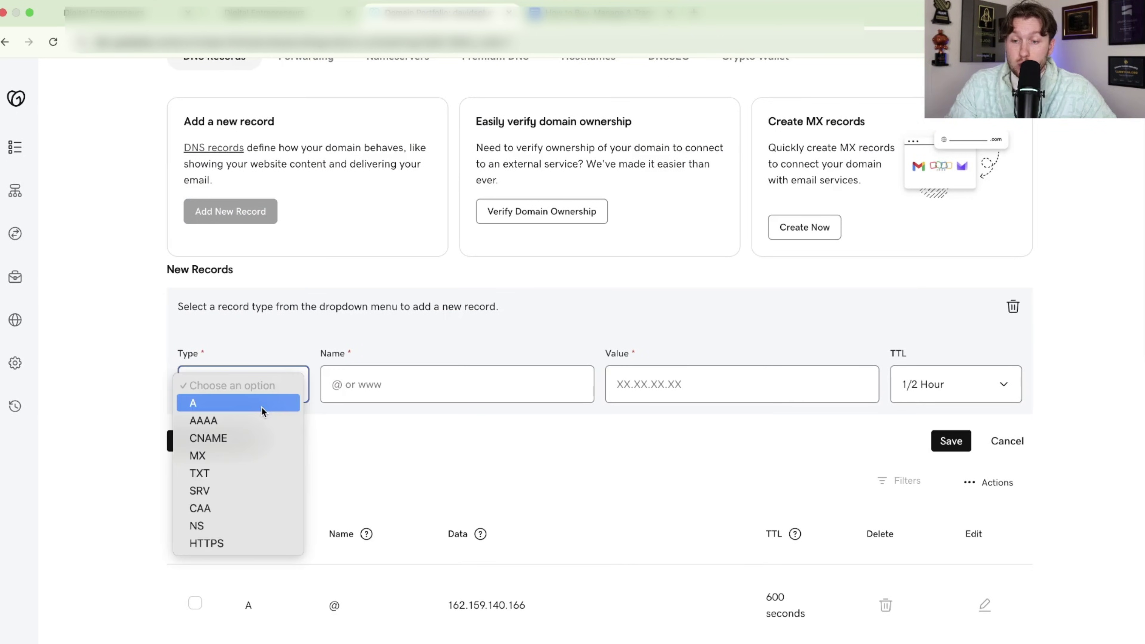
left_click(263, 404)
key("ctrl+shift+Tab")
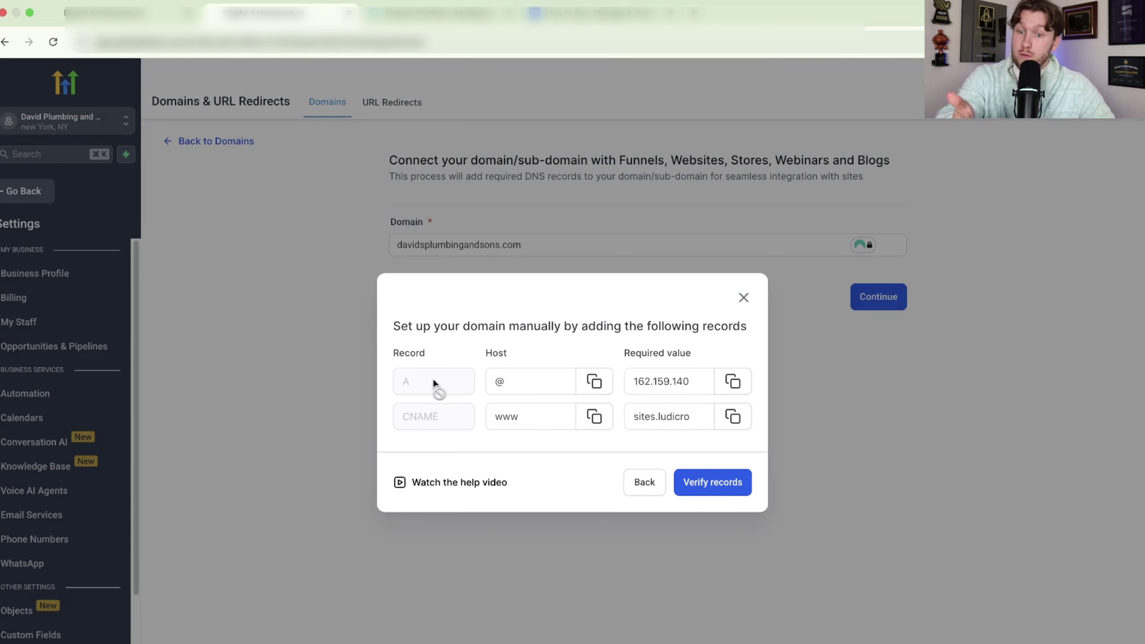
key("ctrl+Tab")
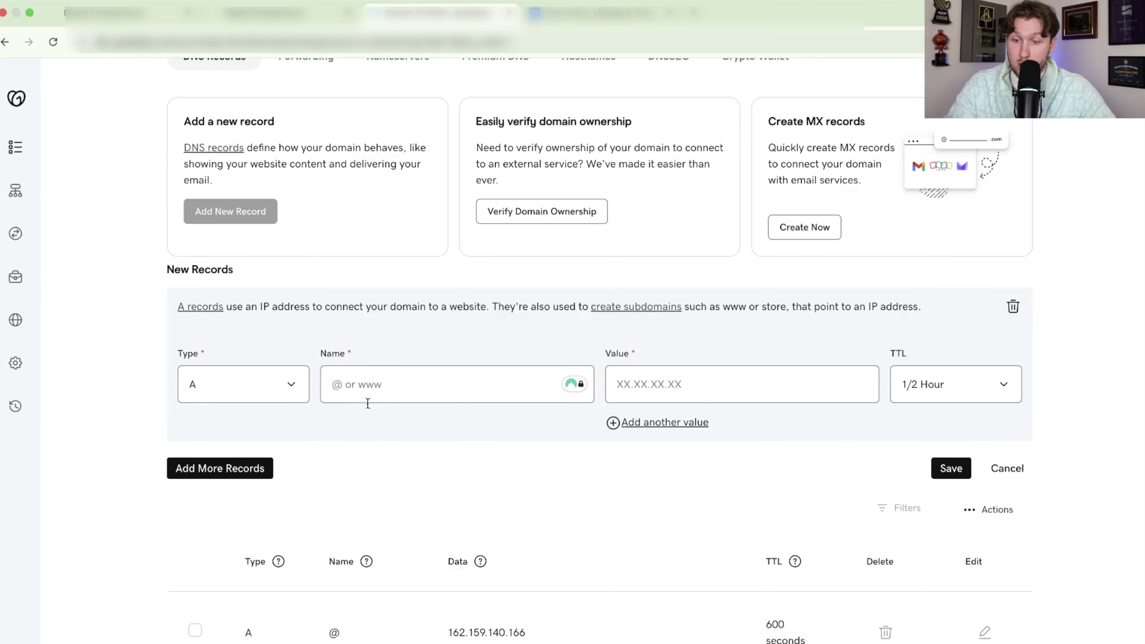
- Set the new A record's name to @, matching the host required by GoHighLevel
left_click(408, 377)
key("ctrl+shift+Tab")
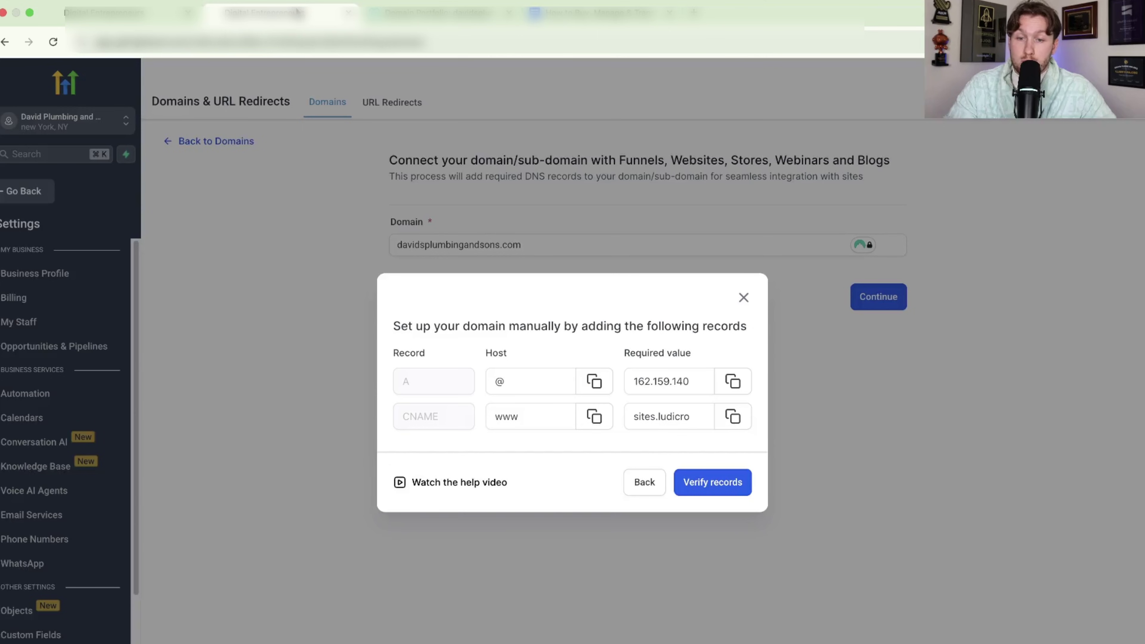
left_click(482, 16)
type("@")
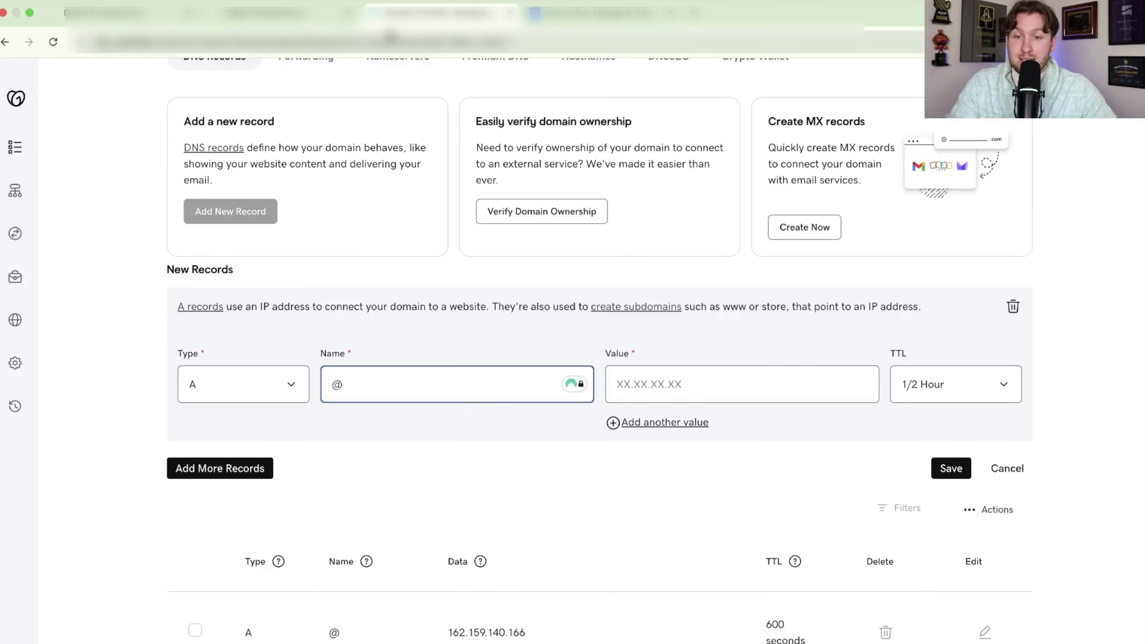
- Copy the required A record value from GoHighLevel and enter 162.159.140.166 as the new GoDaddy record's value
left_click(287, 16)
left_click(692, 381)
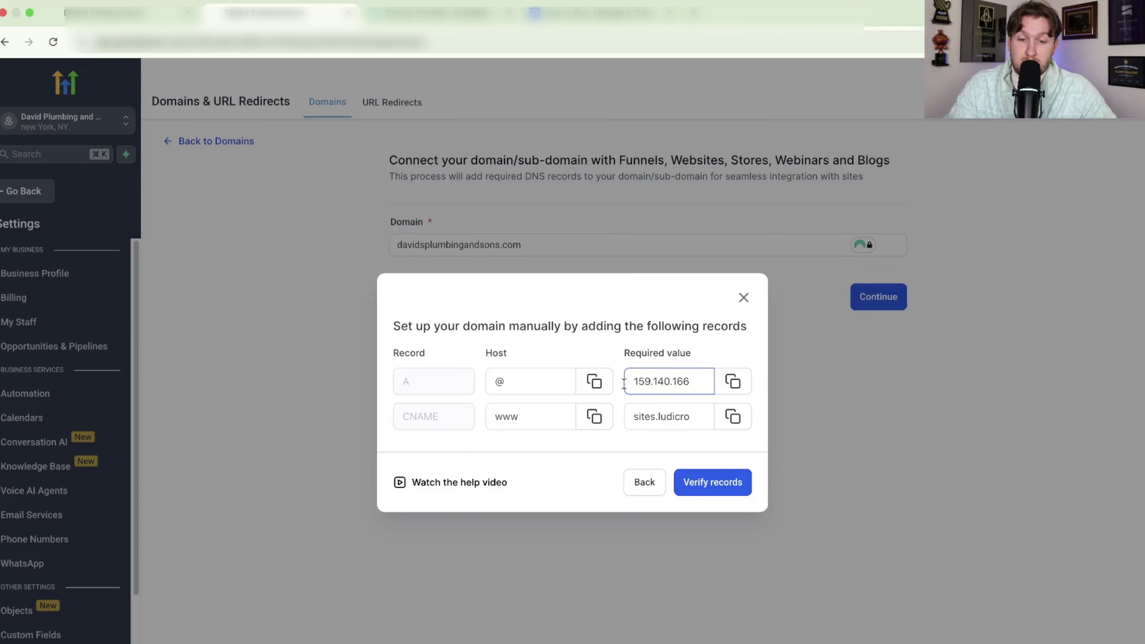
left_click(739, 388)
left_click(451, 14)
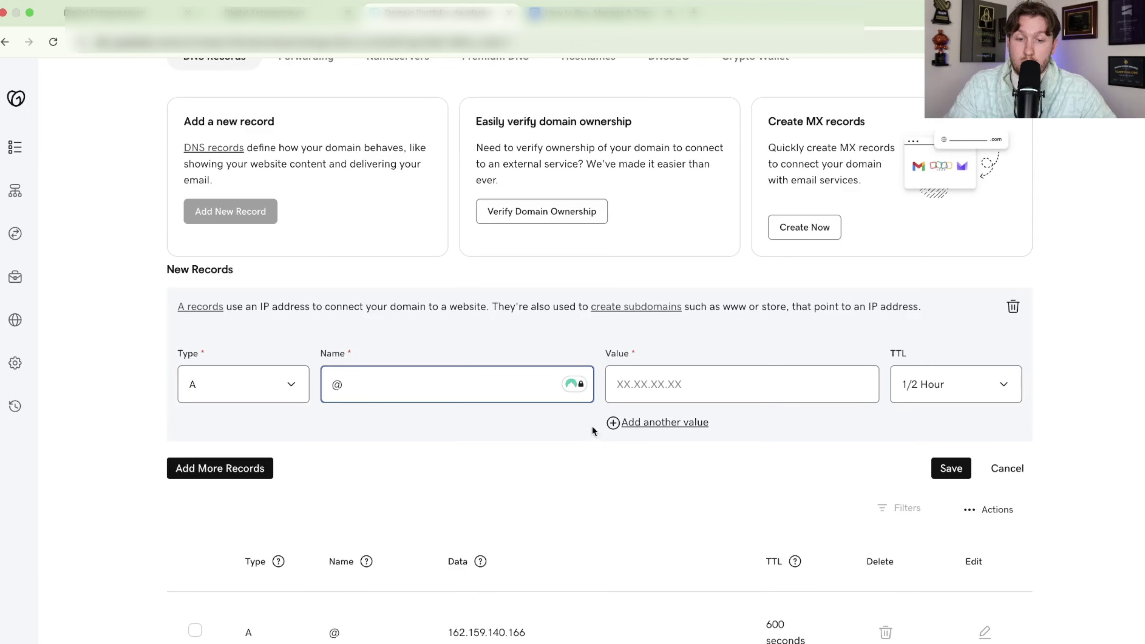
right_click(671, 384)
left_click(702, 503)
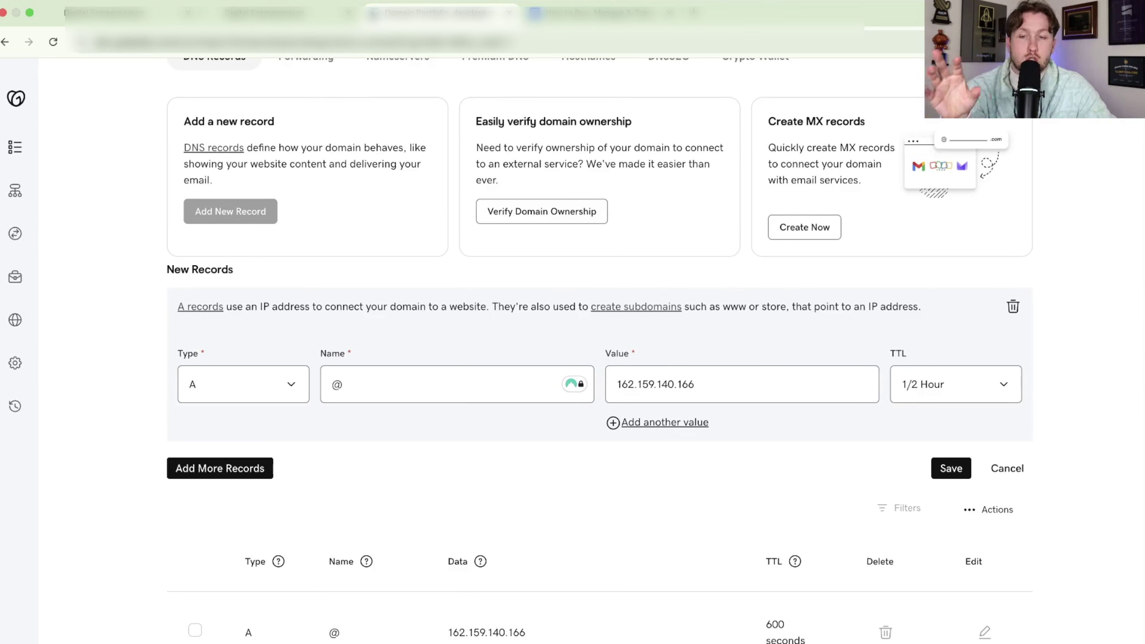
- Change the new GoDaddy record's type to CNAME, and close the manual record setup dialog back in GoHighLevel
left_click(325, 16)
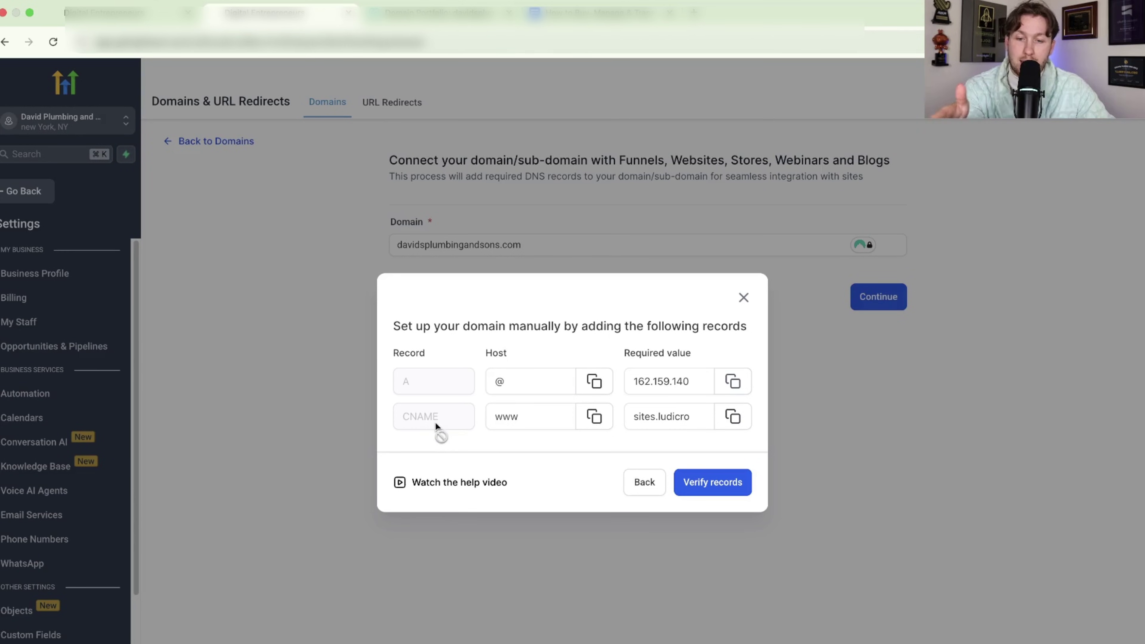
left_click(453, 12)
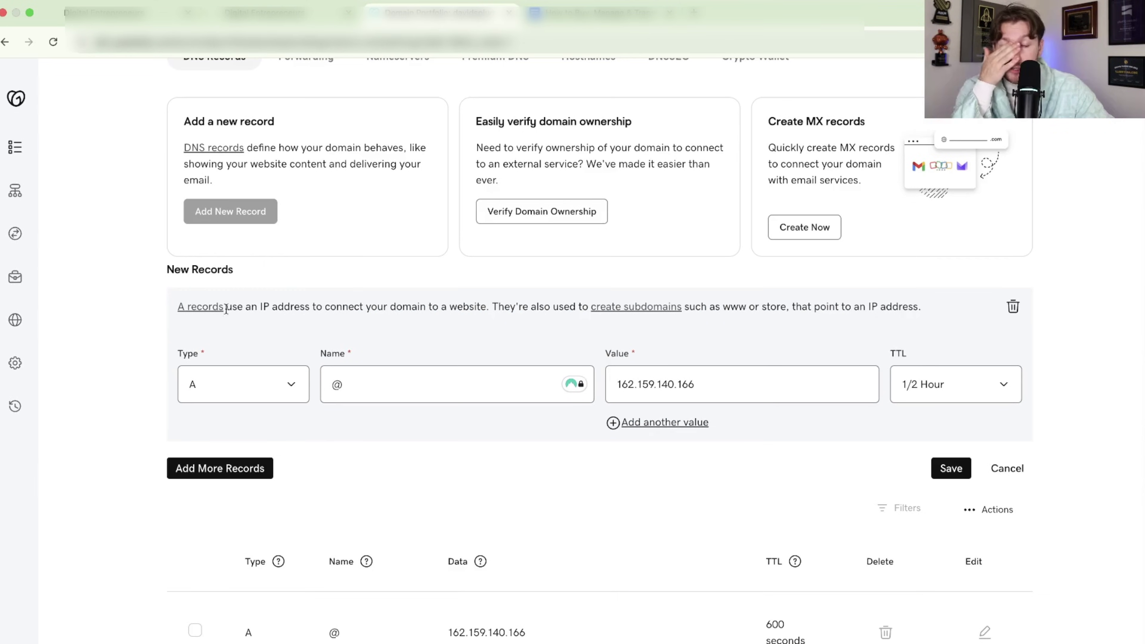
left_click(250, 383)
left_click(254, 420)
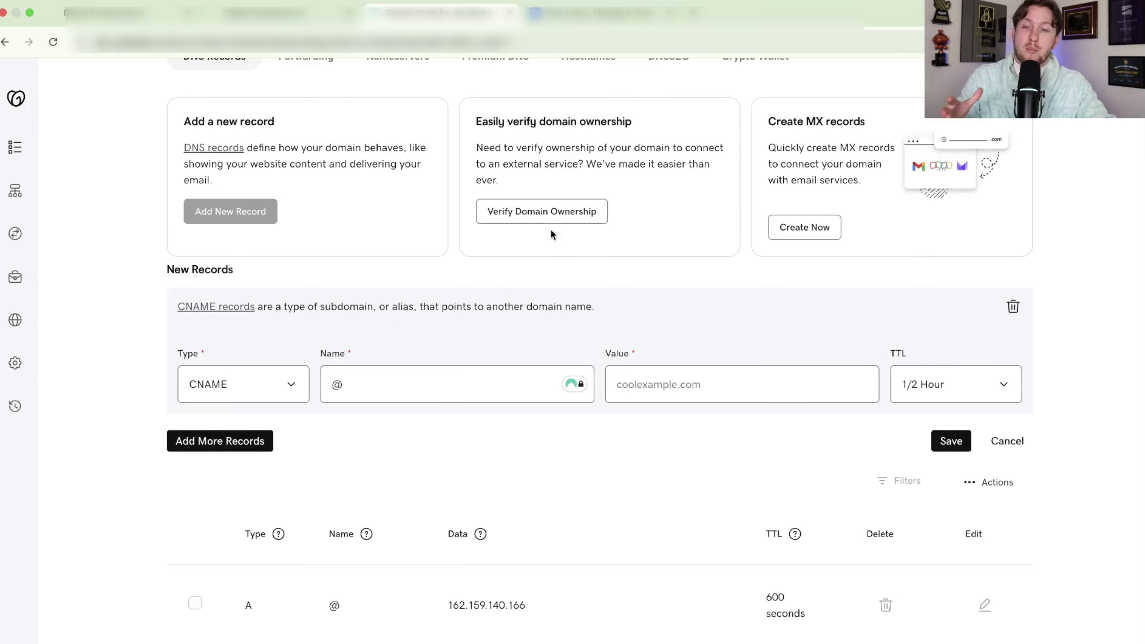
left_click(284, 12)
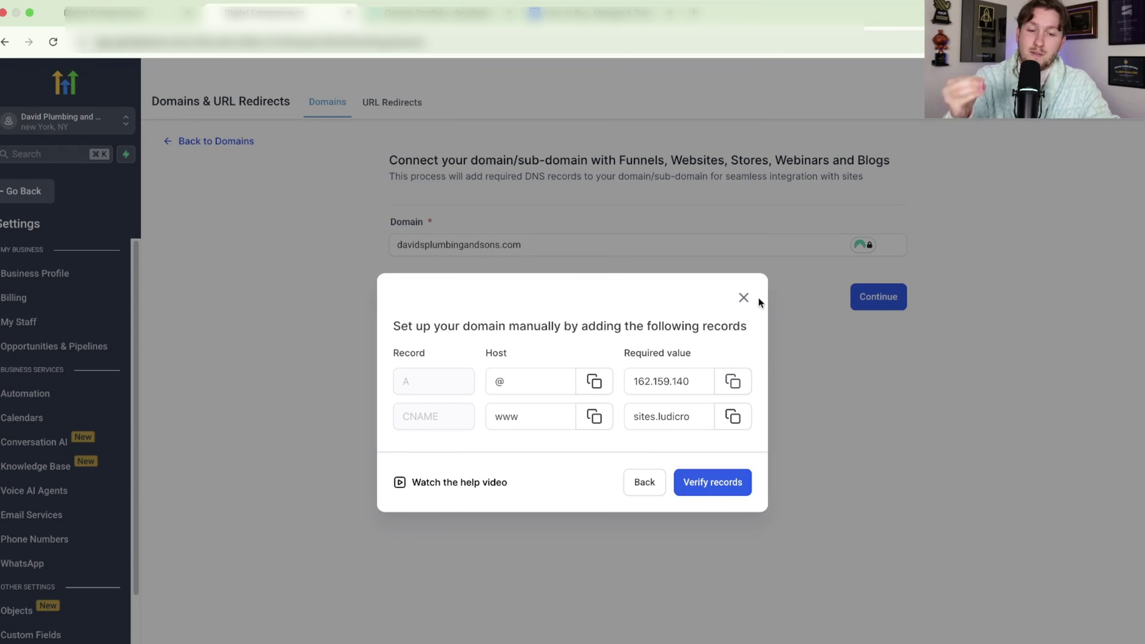
left_click(743, 297)
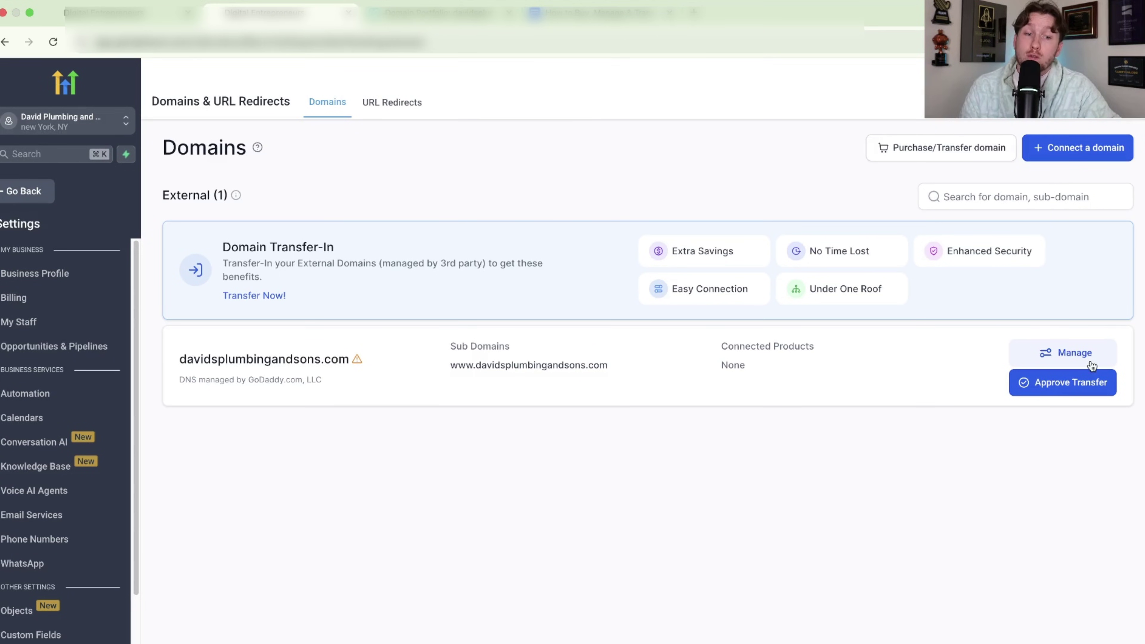
- Review the connected products of davidsplumbingandsons.com and the available domain connection types, and return to the Domains list
left_click(1081, 352)
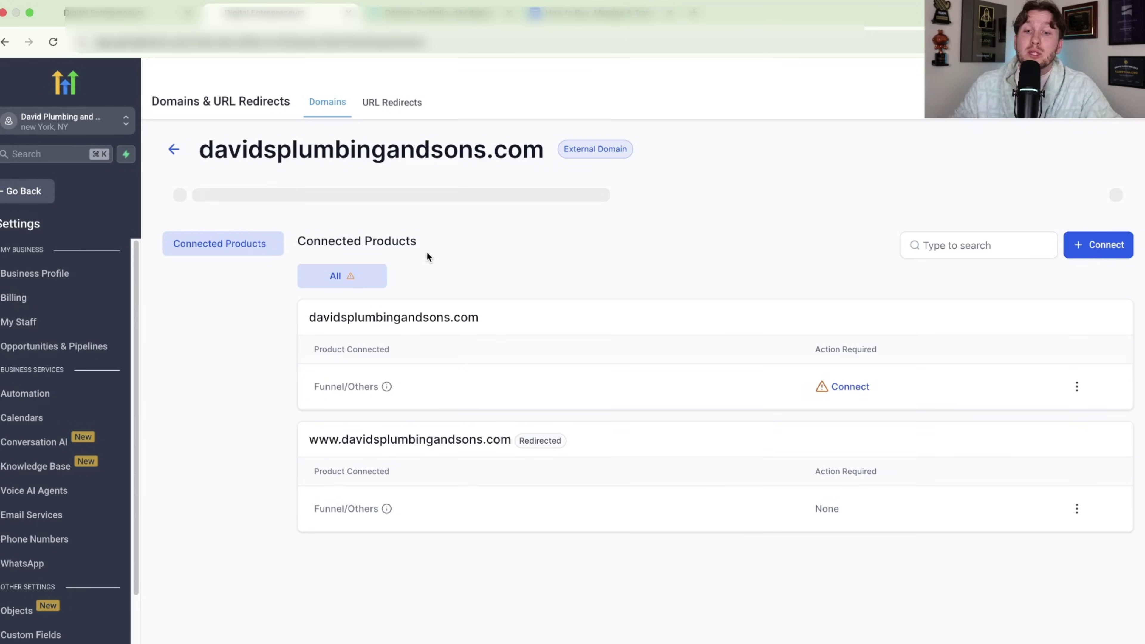
left_click(174, 148)
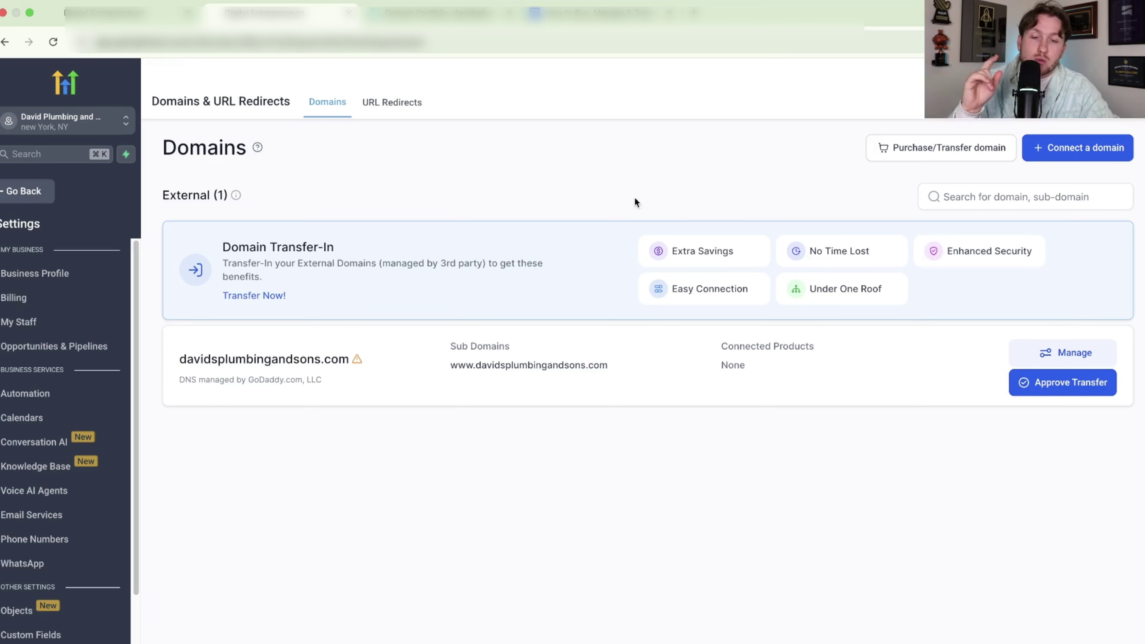
left_click(1068, 352)
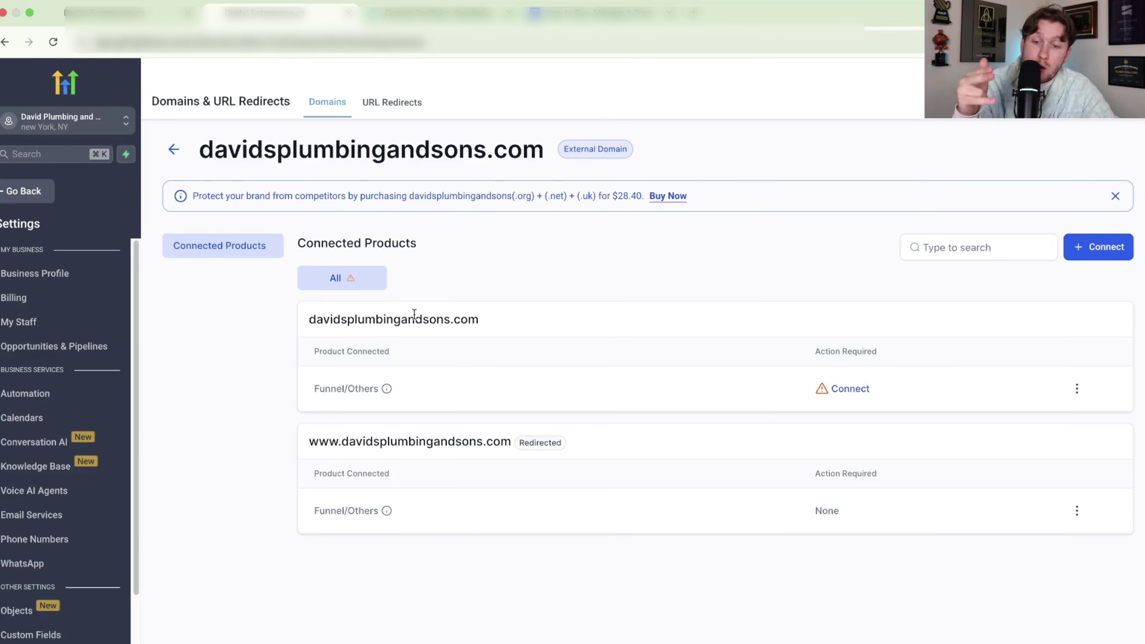
left_click(1127, 248)
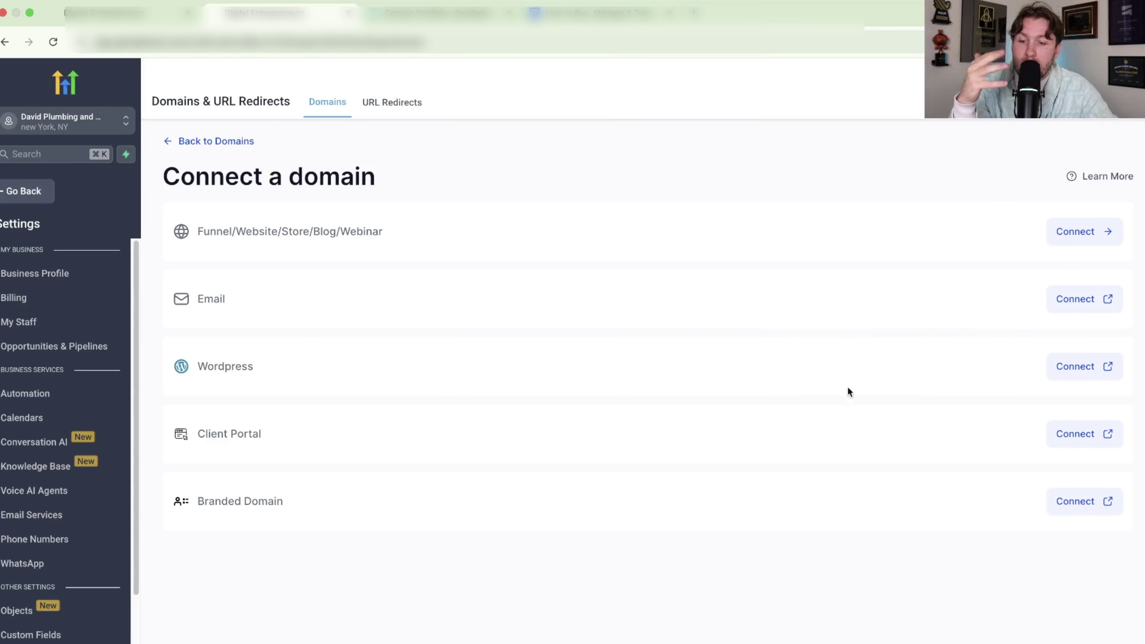
left_click(210, 145)
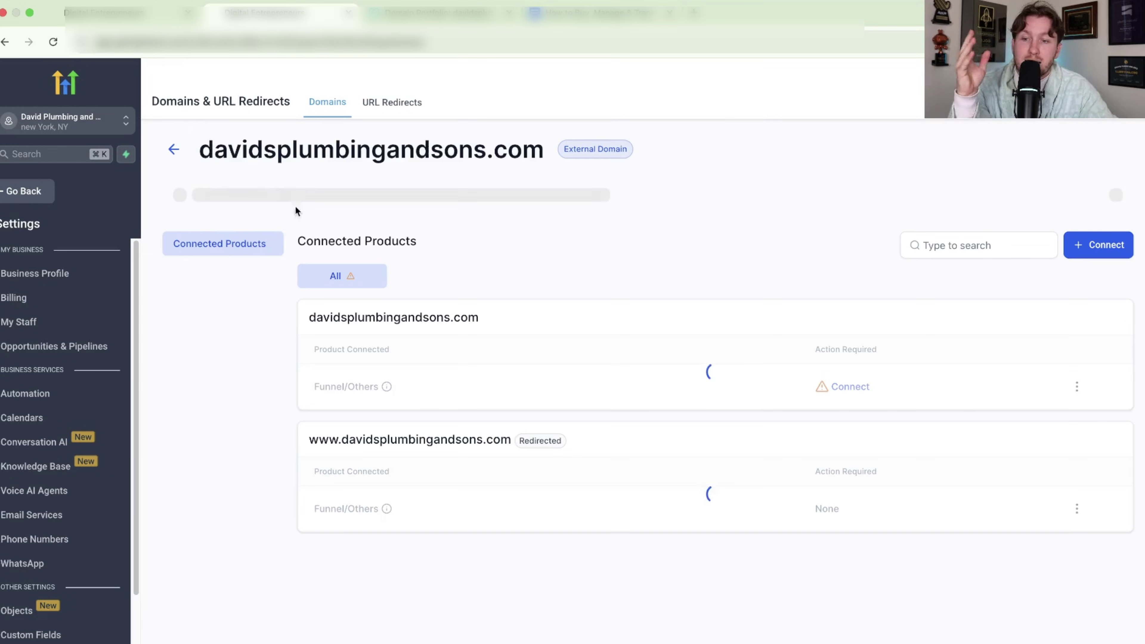
left_click(174, 148)
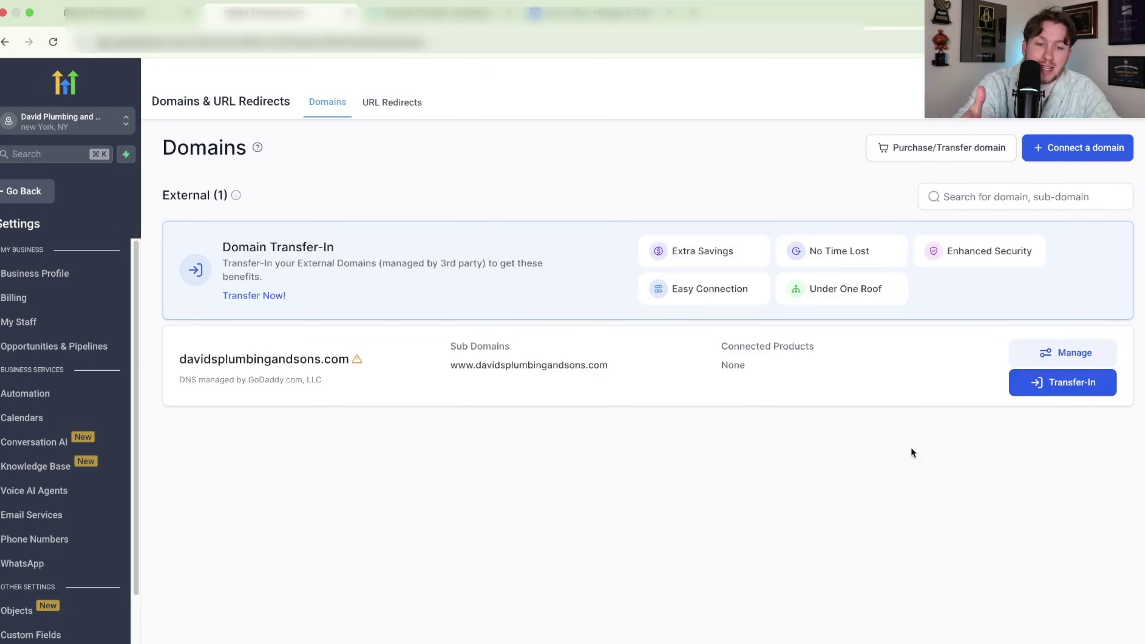
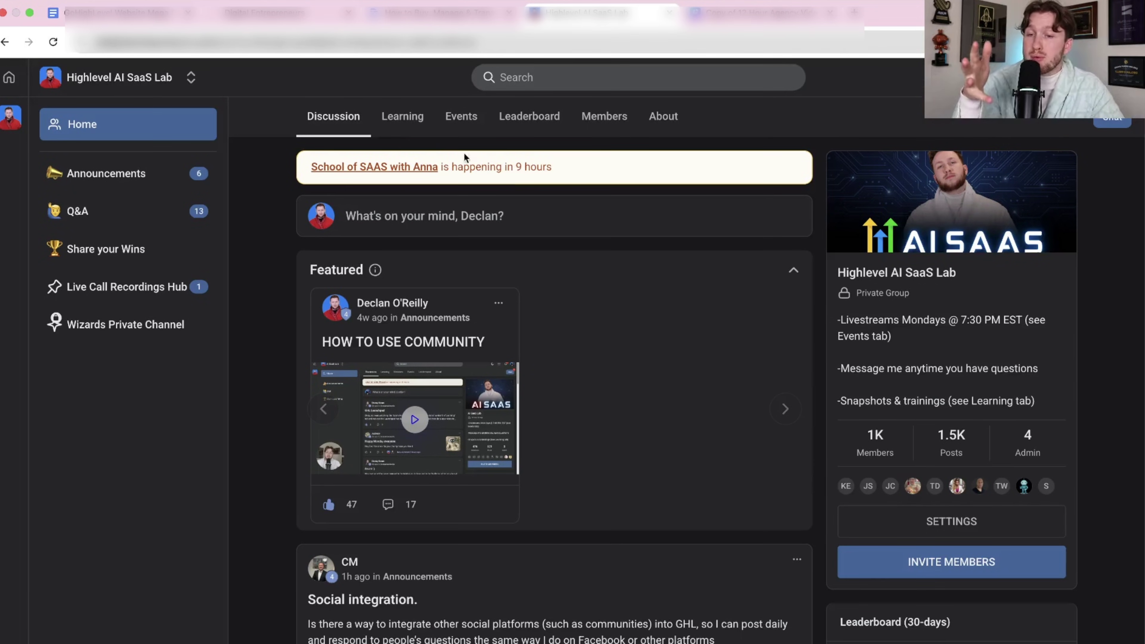
- Browse the Learning courses in the Highlevel AI SaaS Lab community
left_click(413, 131)
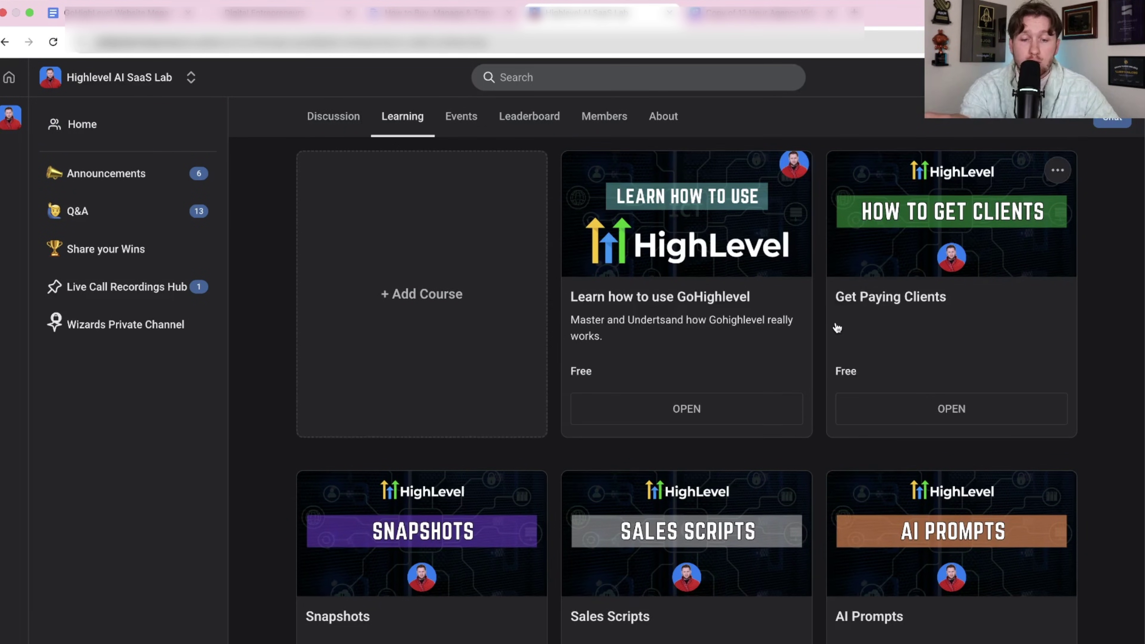
scroll(837, 328, "down", 5)
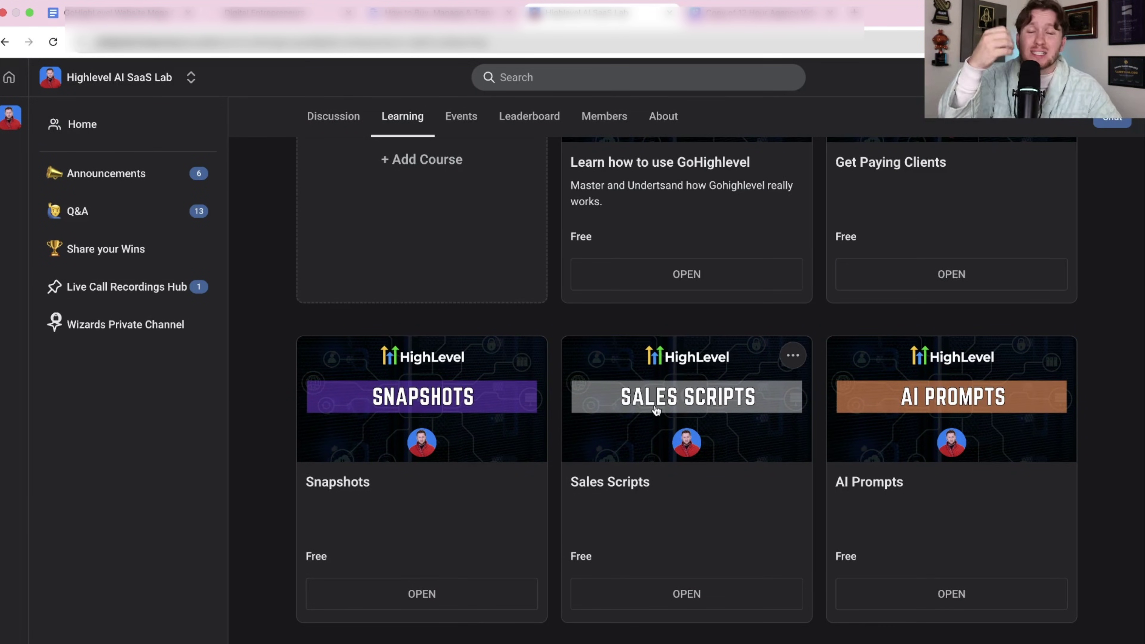
scroll(656, 410, "down", 10)
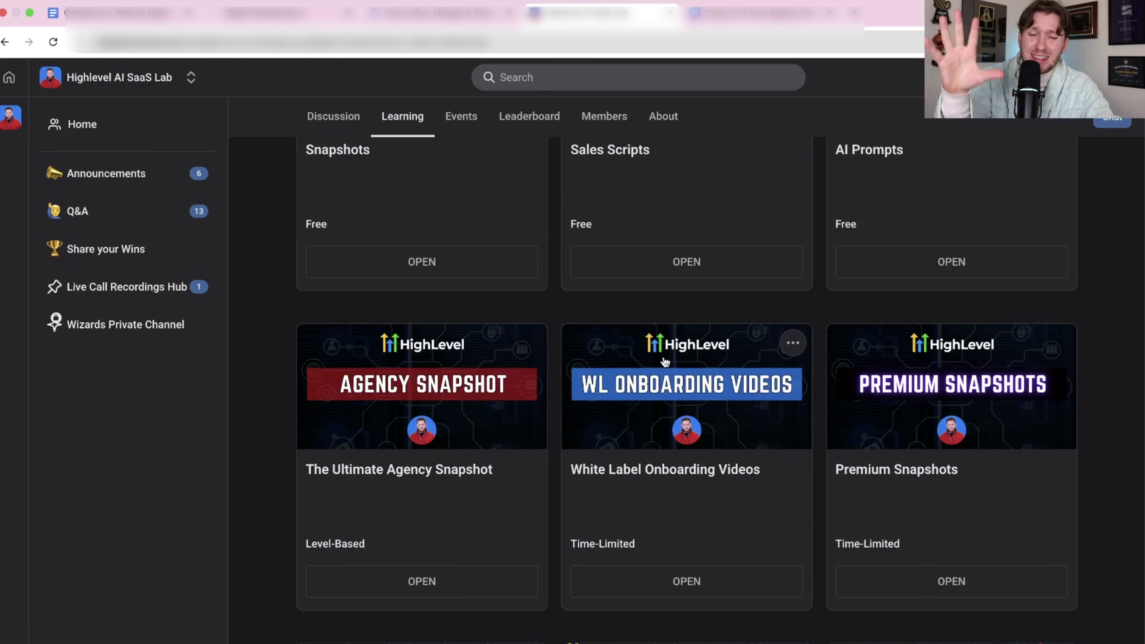
scroll(663, 359, "up", 12)
- View the community's September 2025 events calendar and go back to its discussion feed
left_click(461, 116)
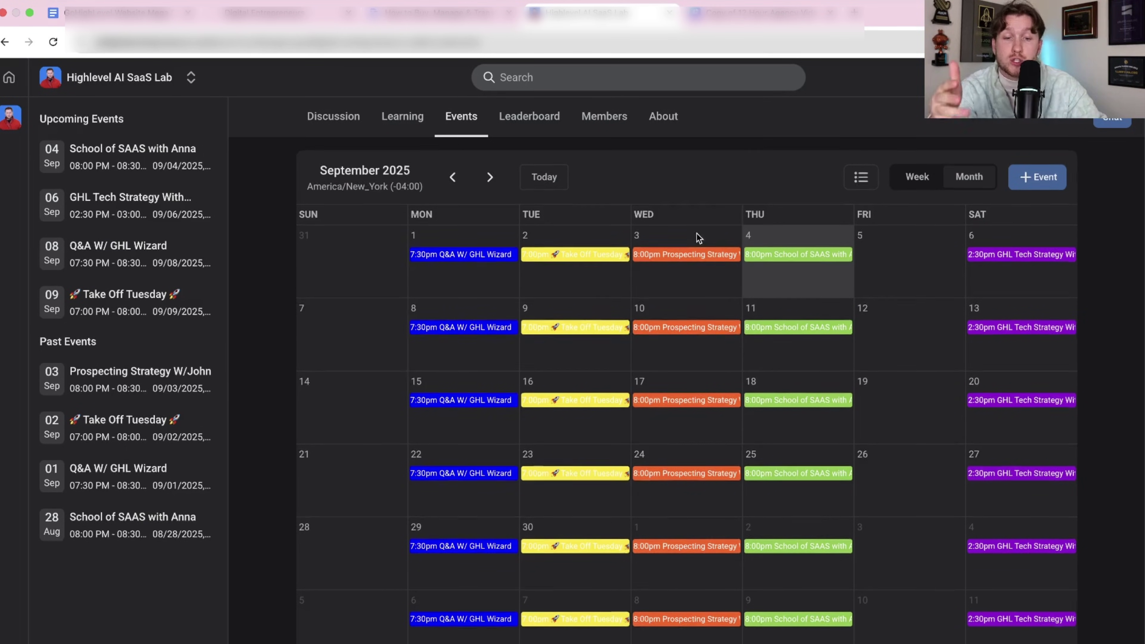
scroll(697, 238, "down", 1)
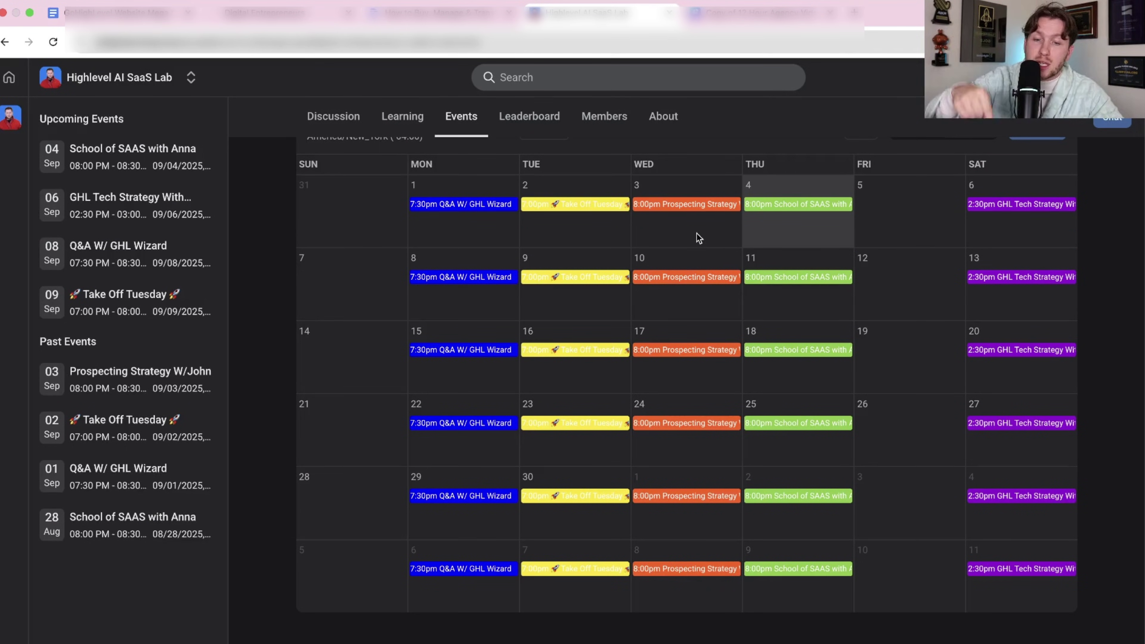
scroll(759, 257, "up", 1)
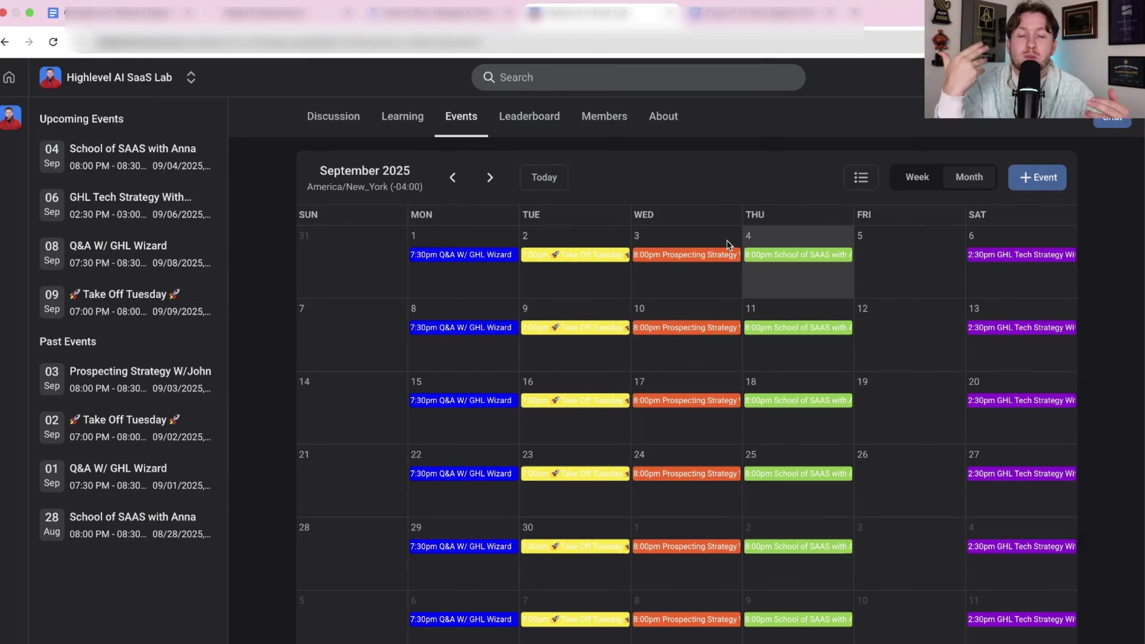
left_click(332, 118)
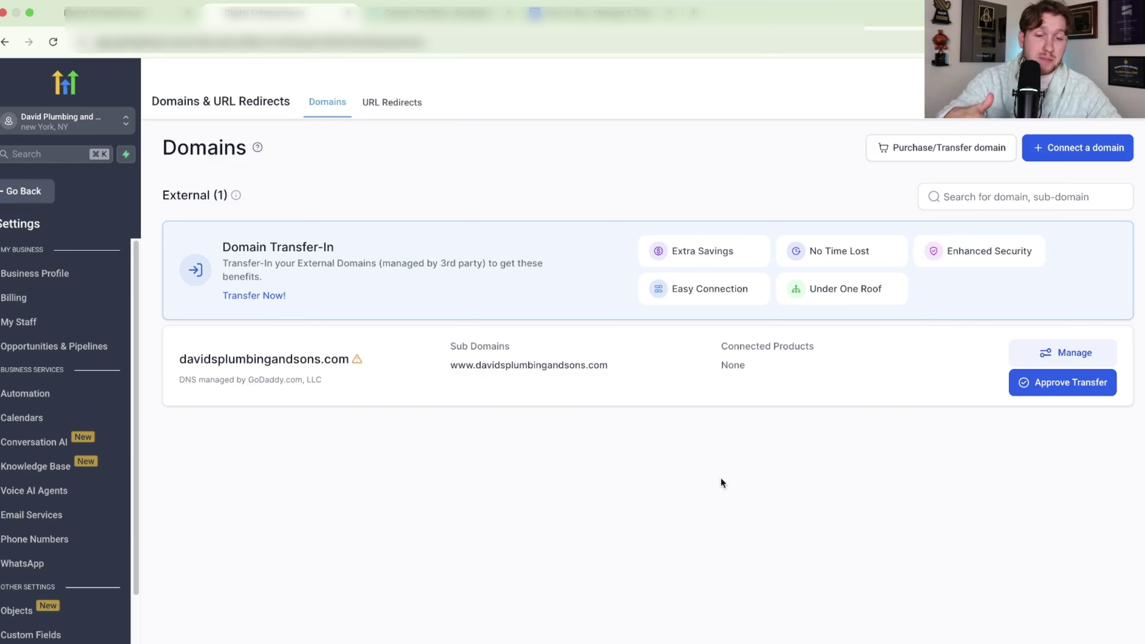
- In GoHighLevel, manage davidsplumbingandsons.com, choose to connect it to the Client Portal, and go to the custom domain entry
left_click(1060, 357)
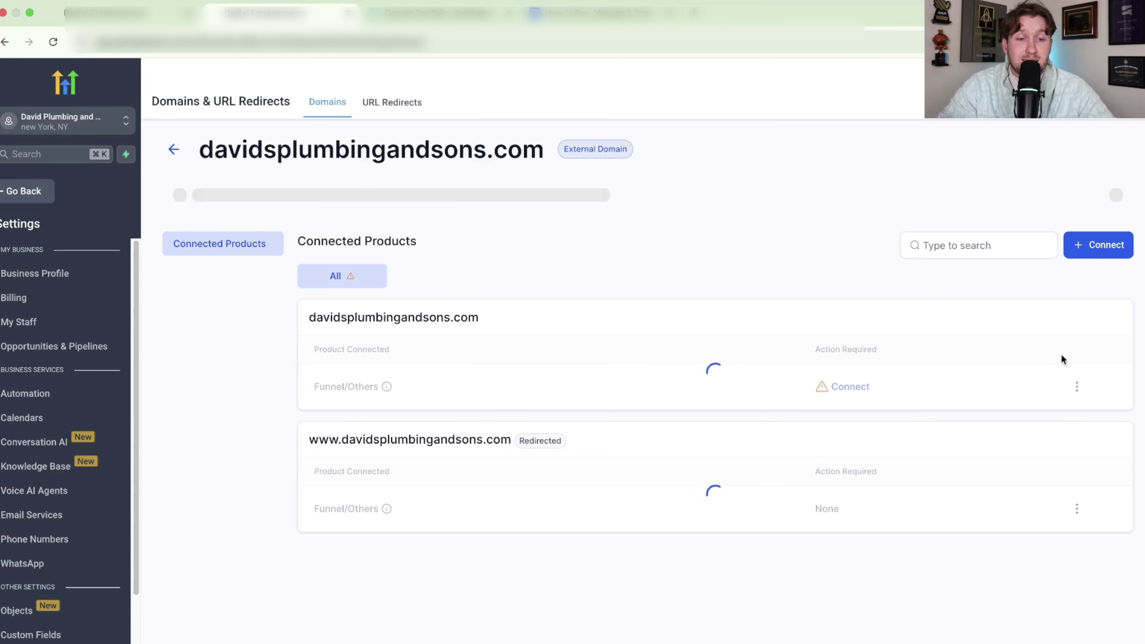
left_click(1100, 251)
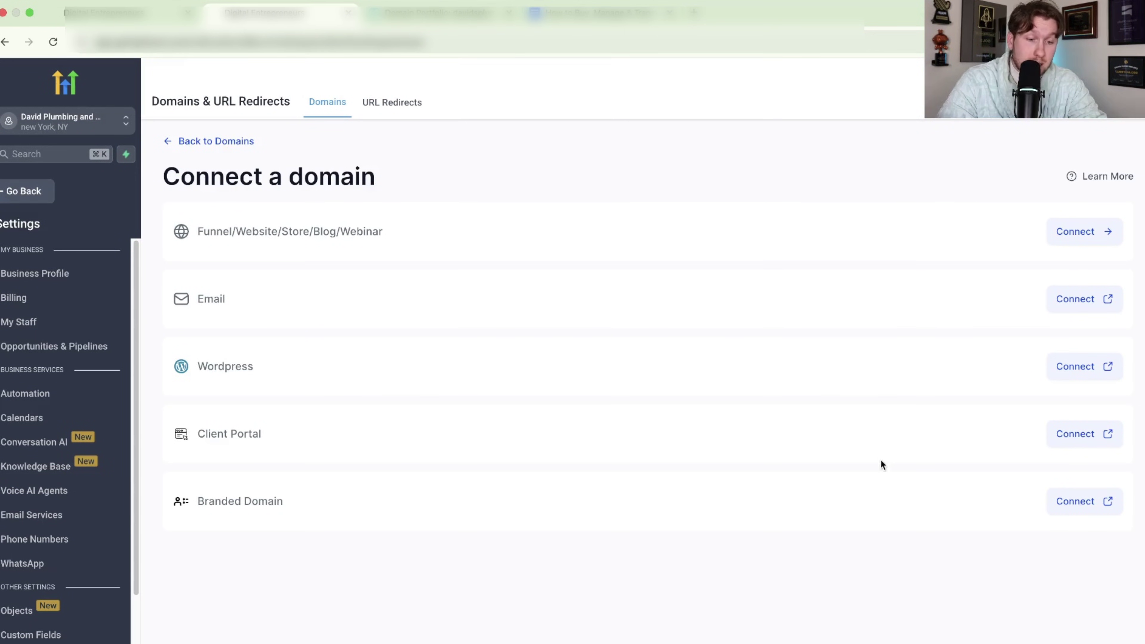
left_click(1082, 434)
left_click(1083, 435)
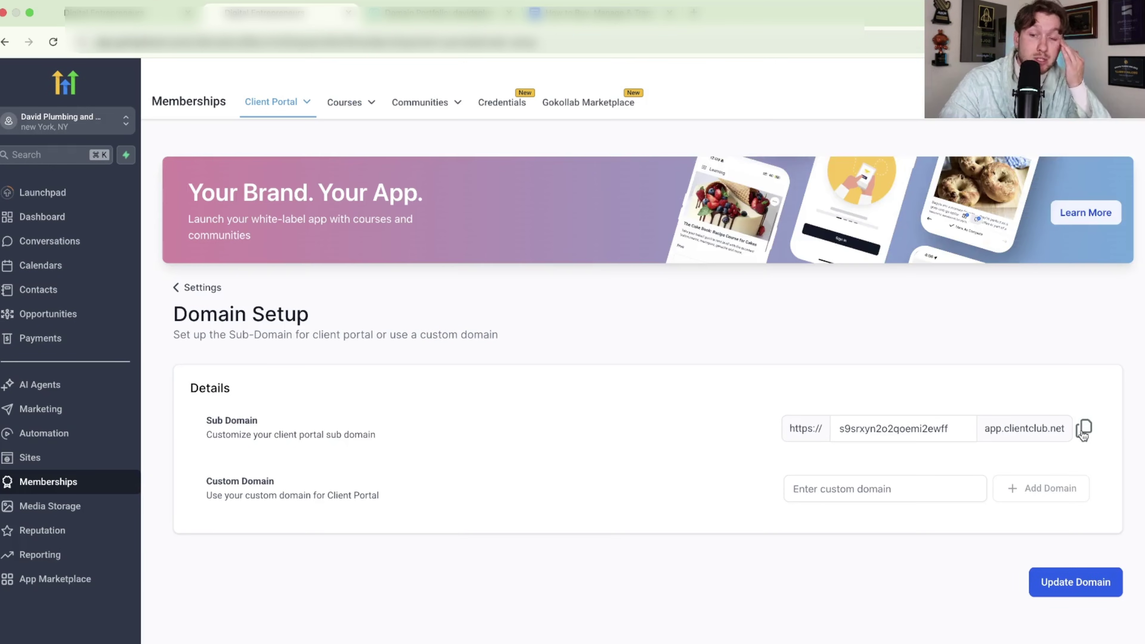
left_click(869, 496)
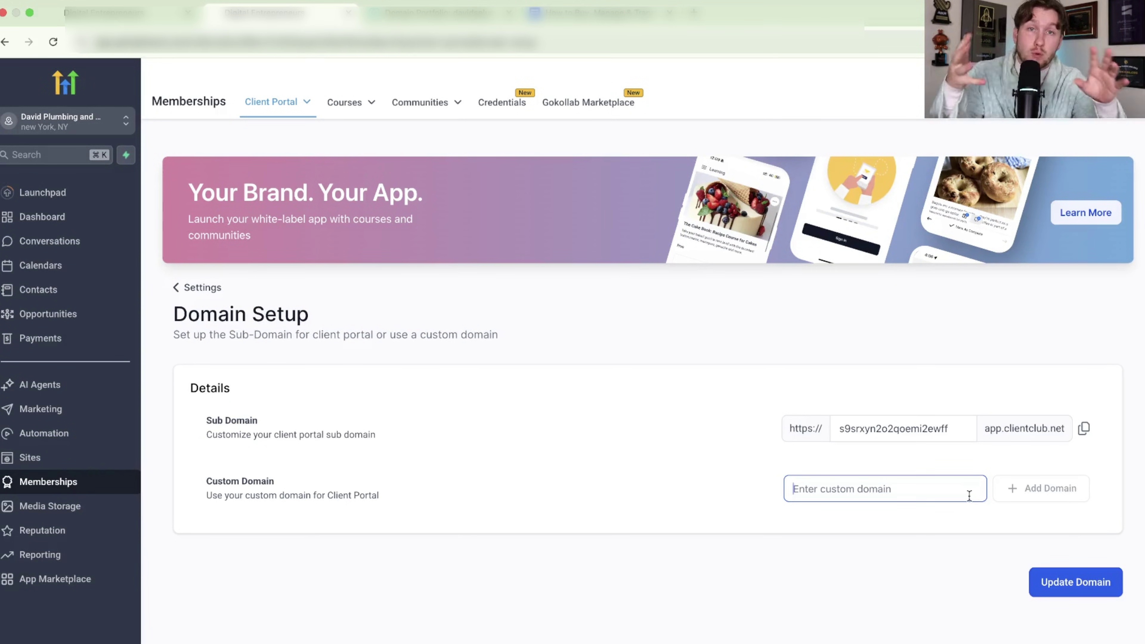
- Open the Agency Website funnel in Sites for editing
left_click(83, 457)
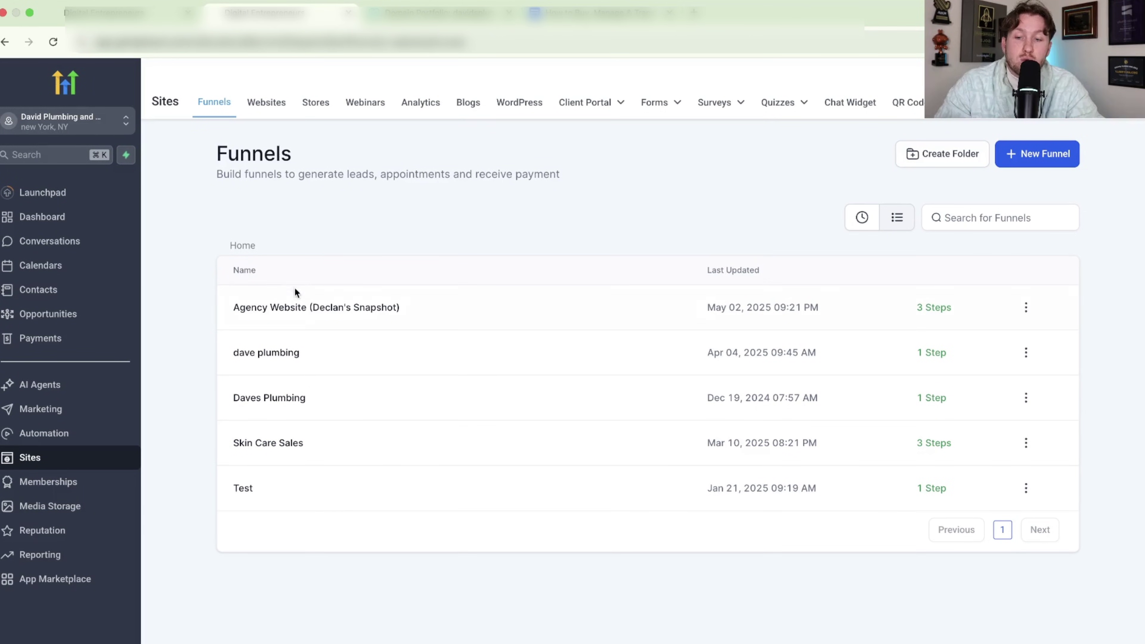
left_click(1028, 308)
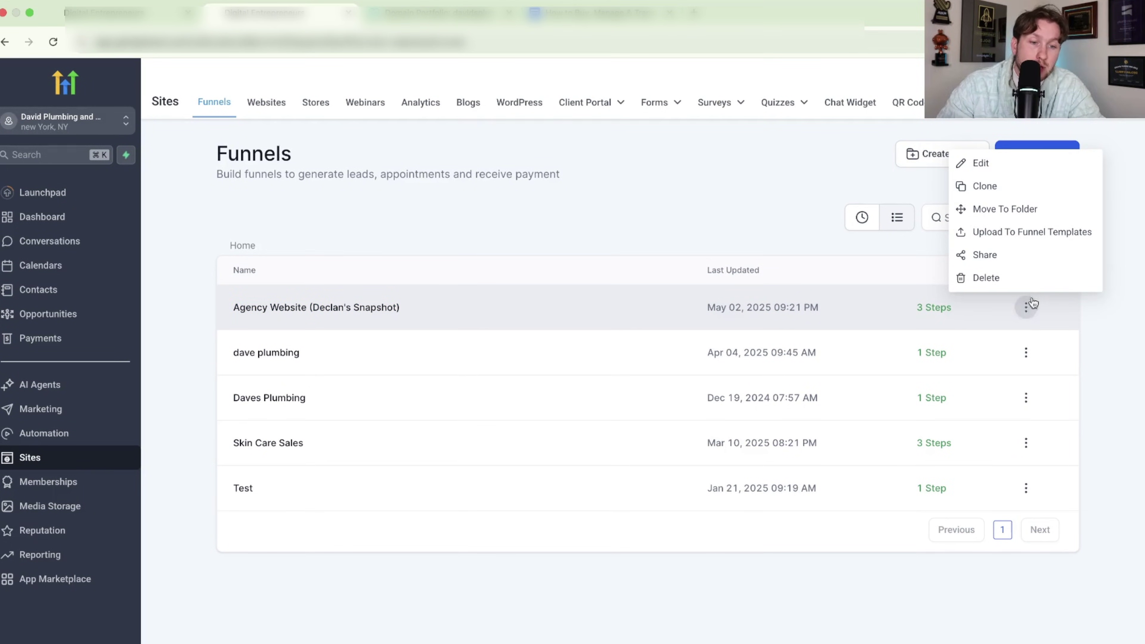
left_click(1037, 168)
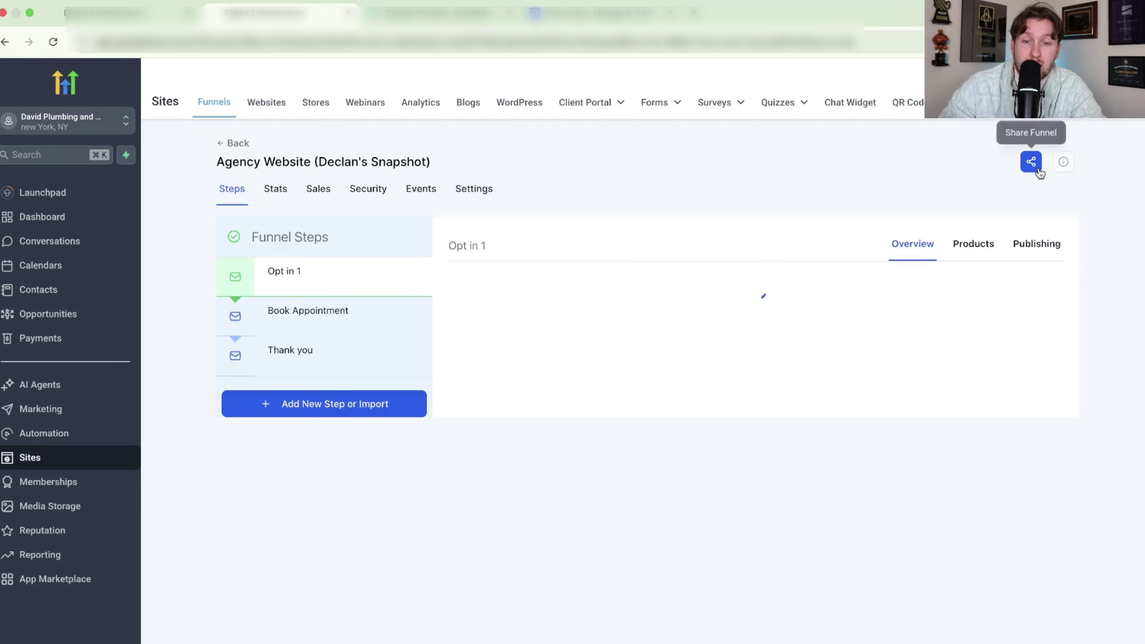
- In the Agency Website funnel's settings, select davidsplumbingandsons.com as the domain and review the remaining options
left_click(486, 199)
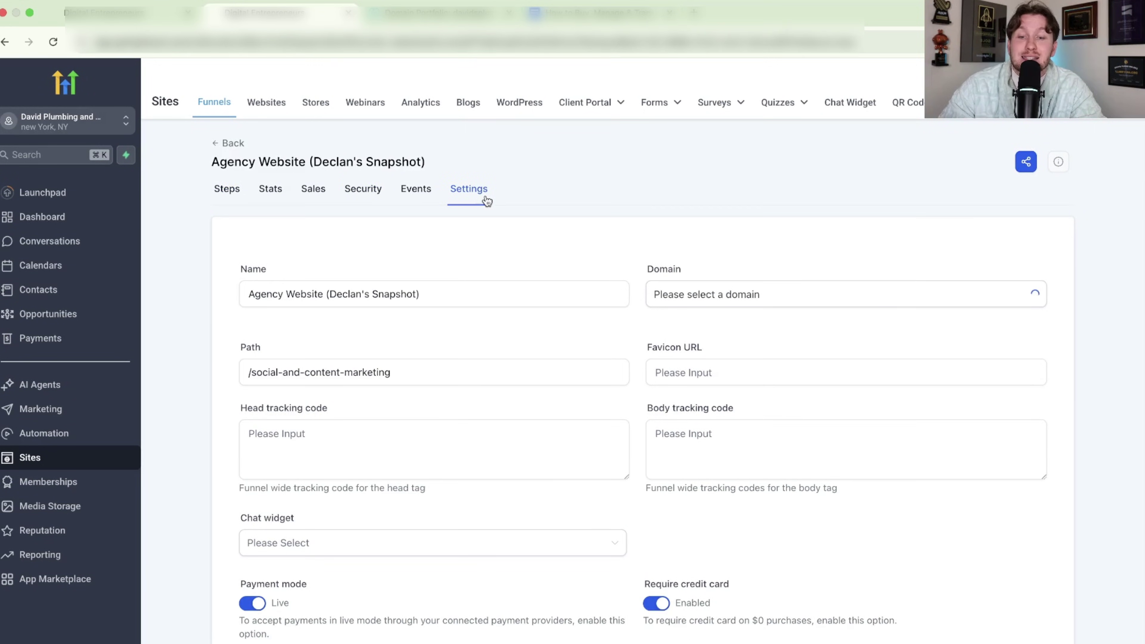
left_click(691, 295)
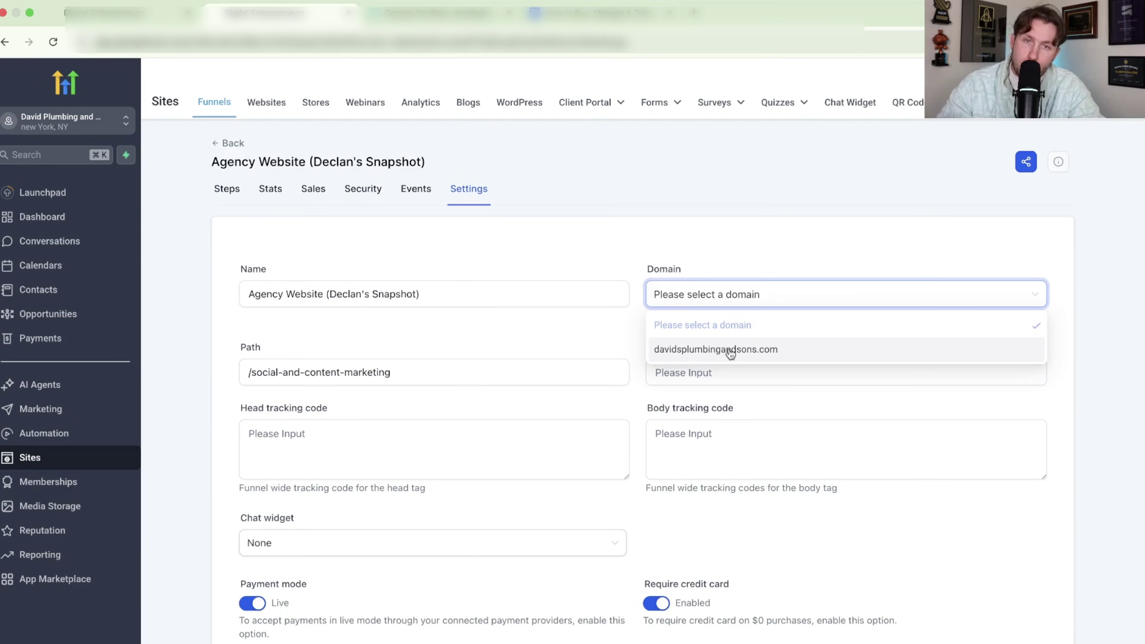
left_click(722, 349)
scroll(895, 325, "down", 4)
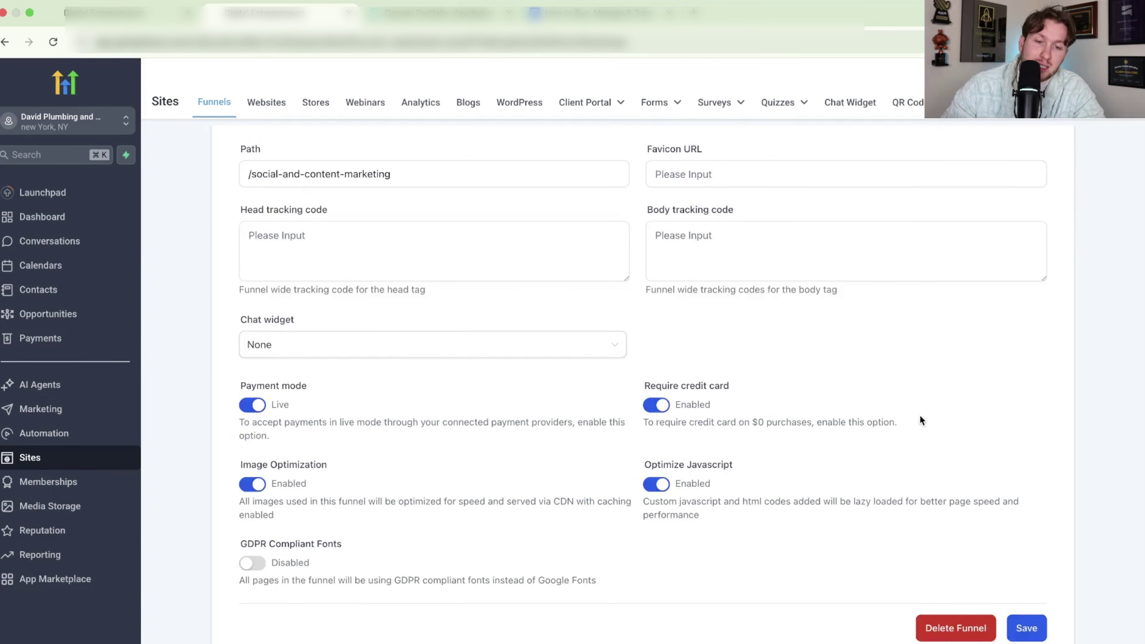
scroll(849, 419, "up", 4)
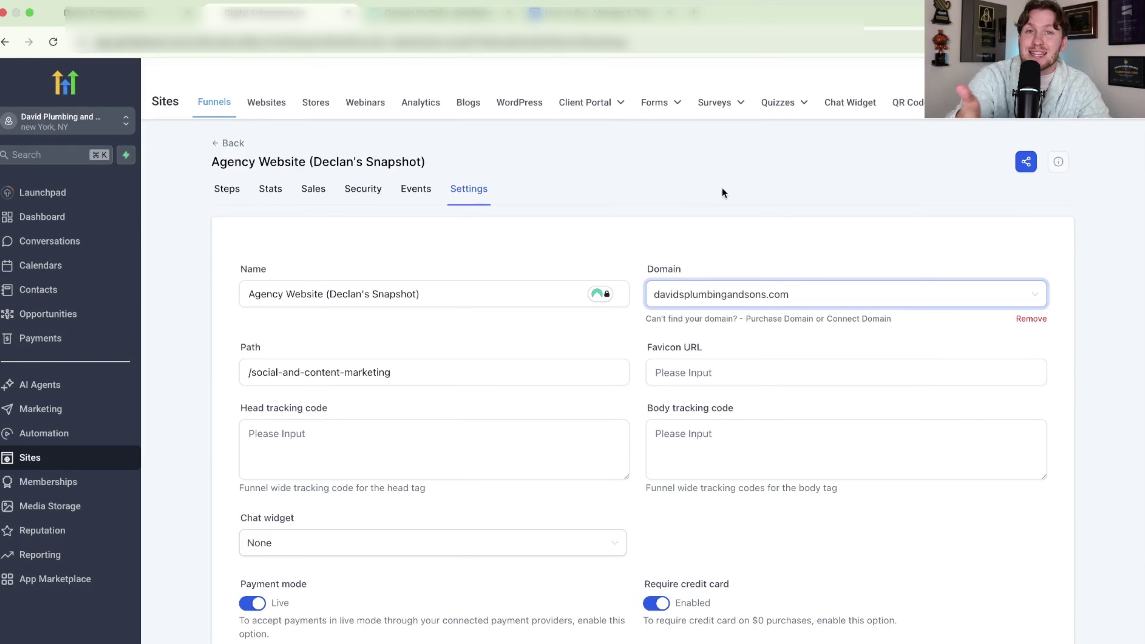
- View the domain choices in the settings of the Novast Real Estate website
left_click(265, 106)
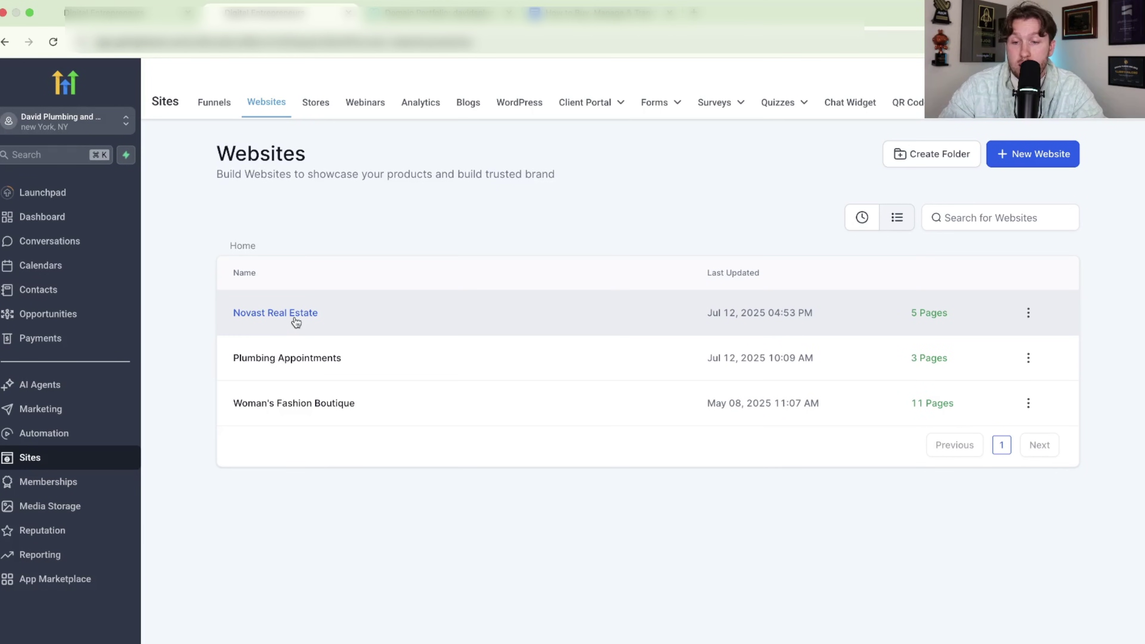
left_click(293, 316)
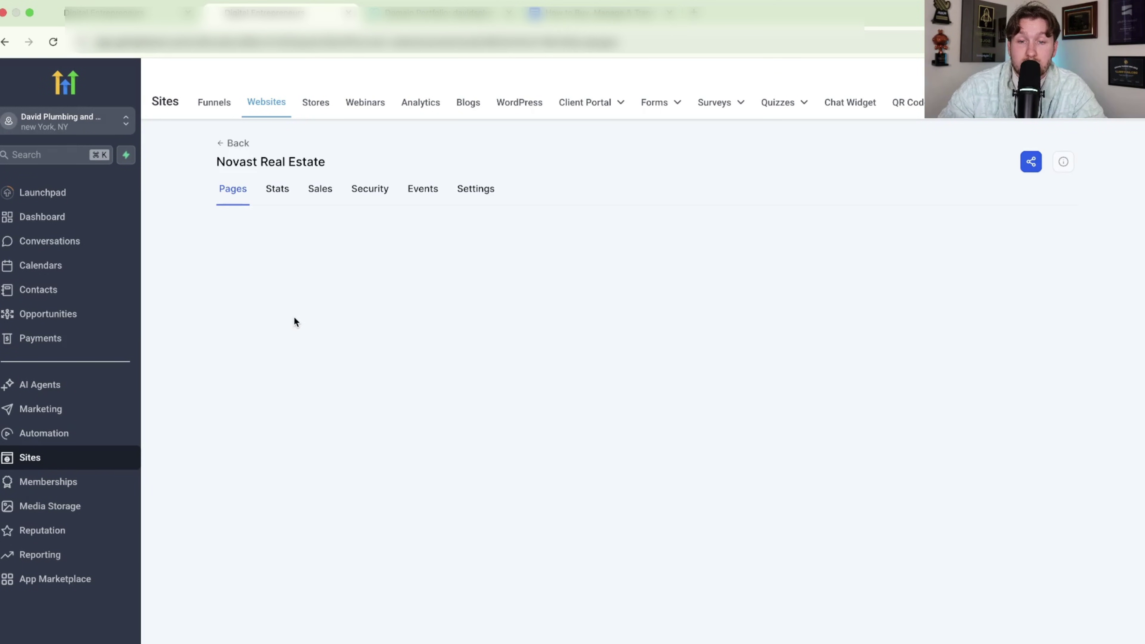
left_click(470, 190)
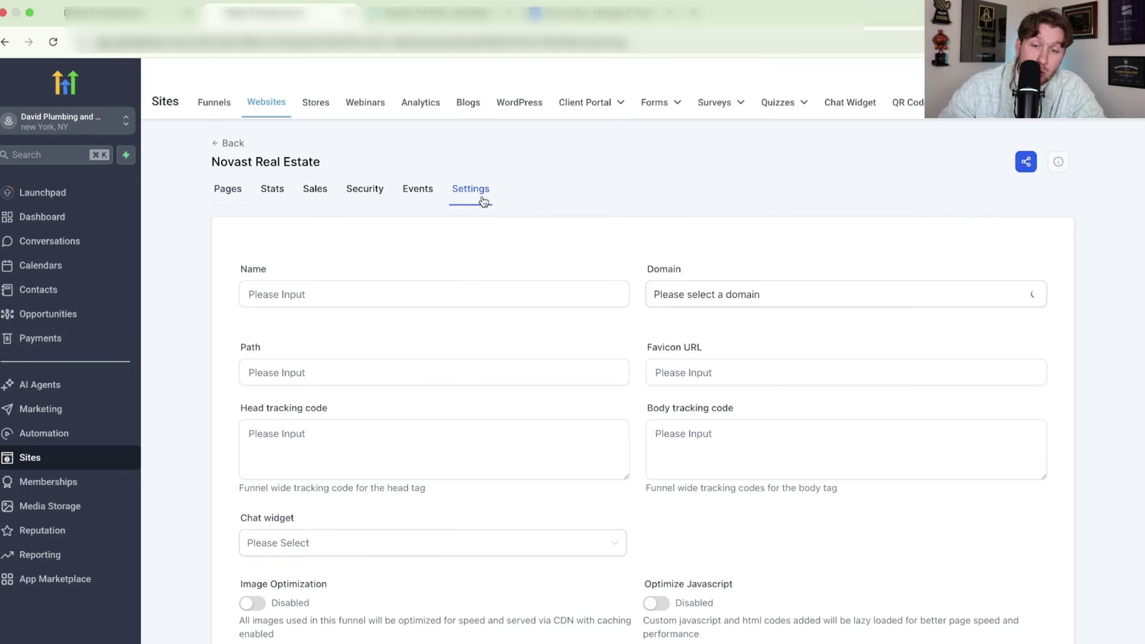
left_click(712, 301)
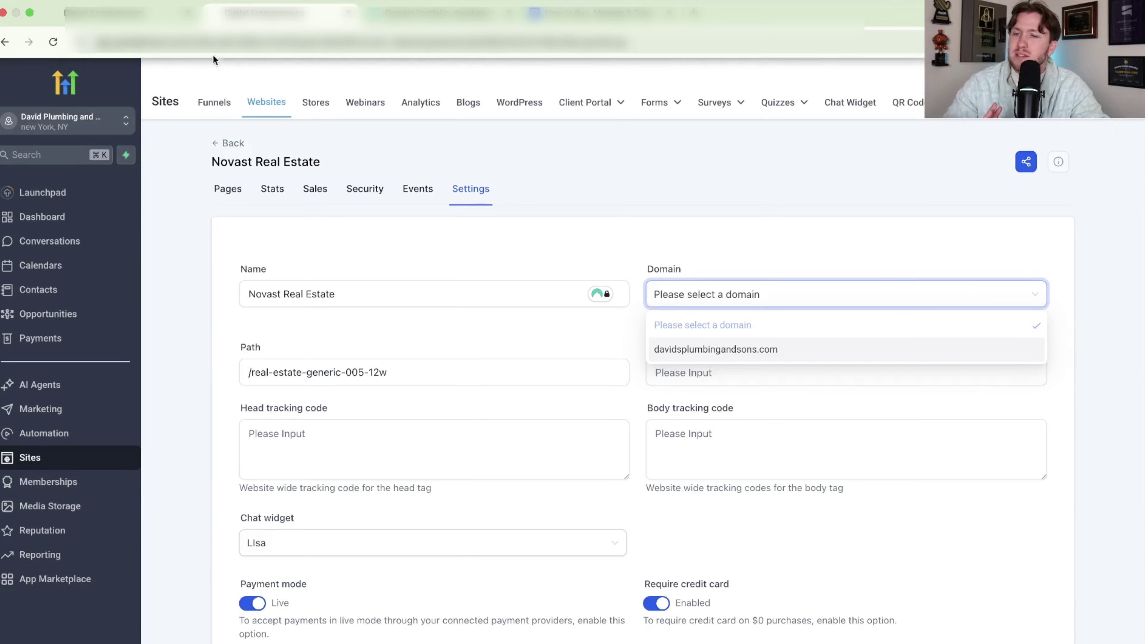
- Go to the Domains & URL Redirects settings and view the connected products of davidsplumbingandsons.com
left_click(27, 636)
scroll(93, 512, "down", 4)
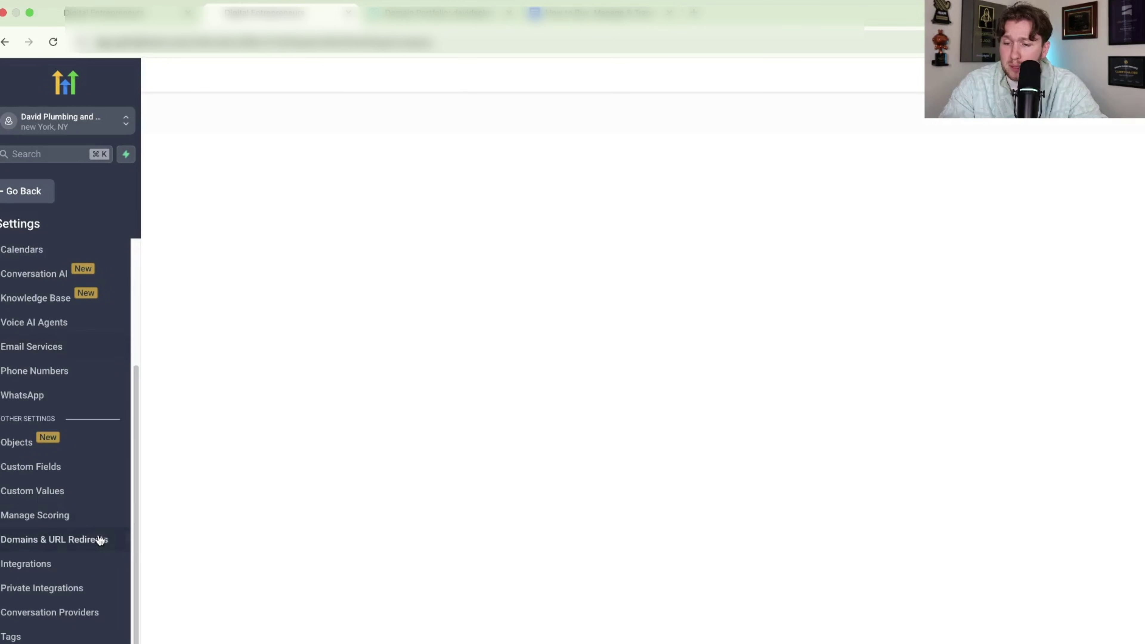
left_click(97, 539)
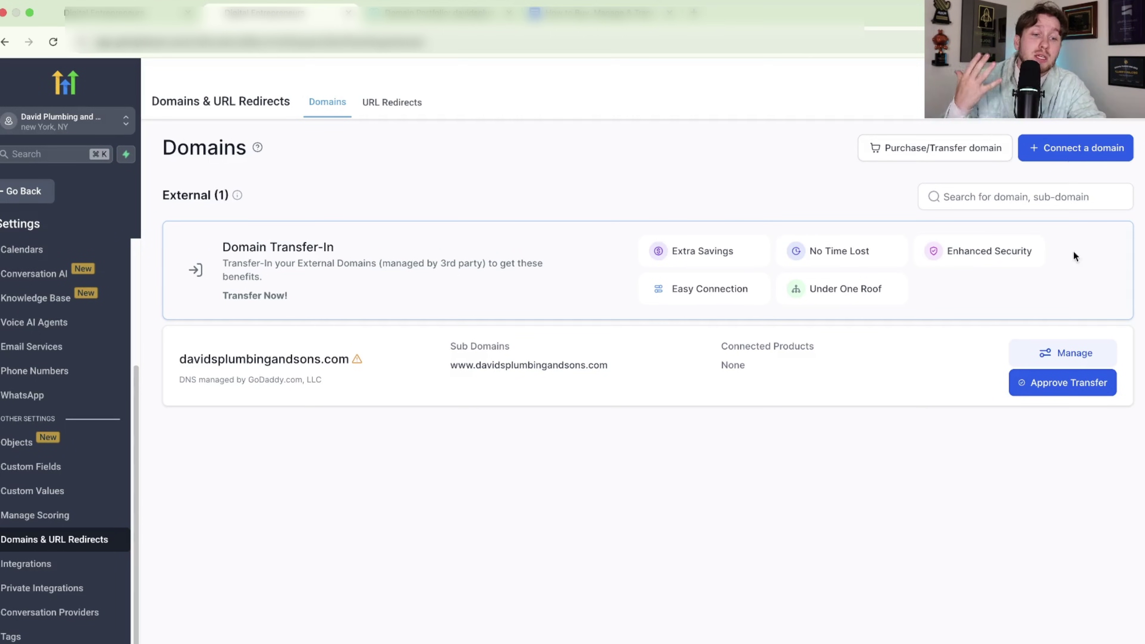
left_click(1098, 351)
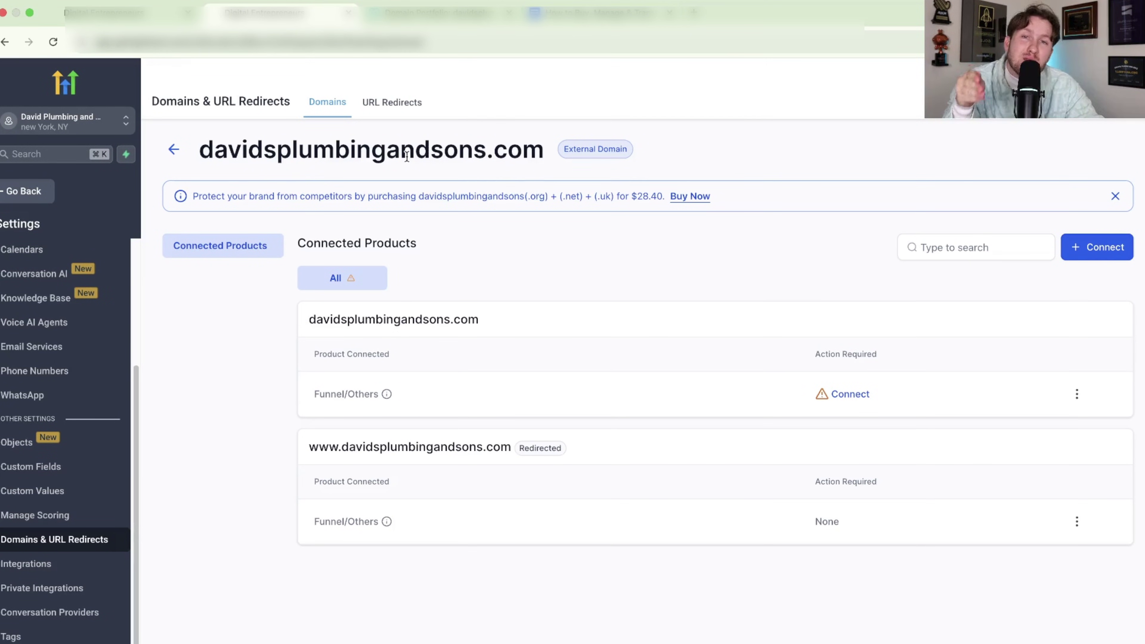
- In the agency view, open the Arctic Air Solutions sub-account's Domain Purchase rebilling and raise the markup margin to 1.40 times and beyond
left_click(136, 16)
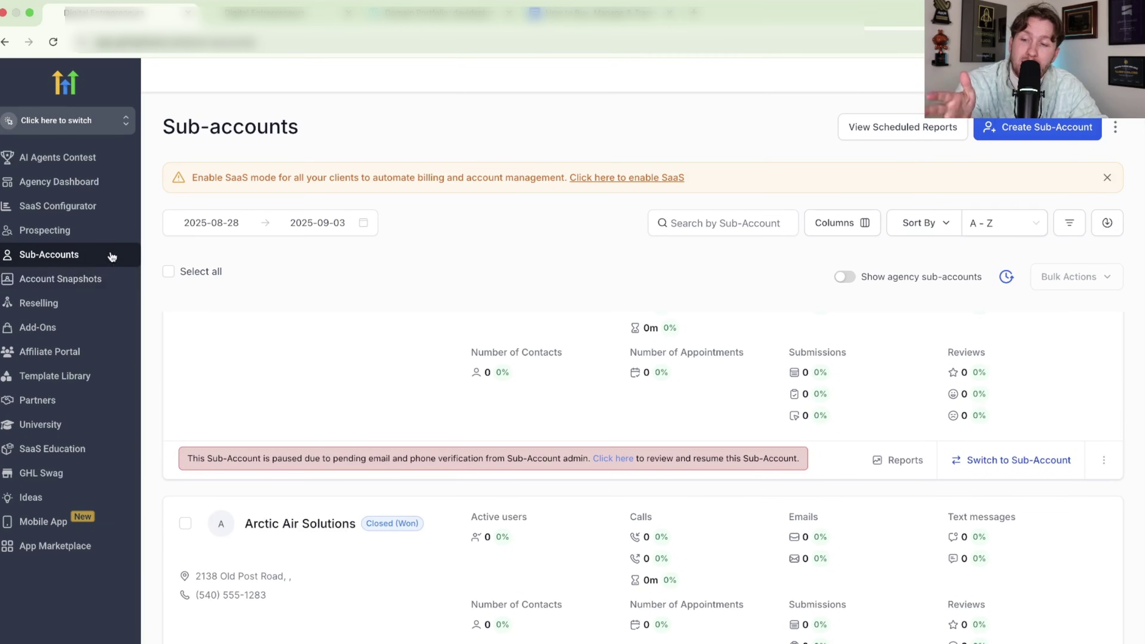
left_click(276, 526)
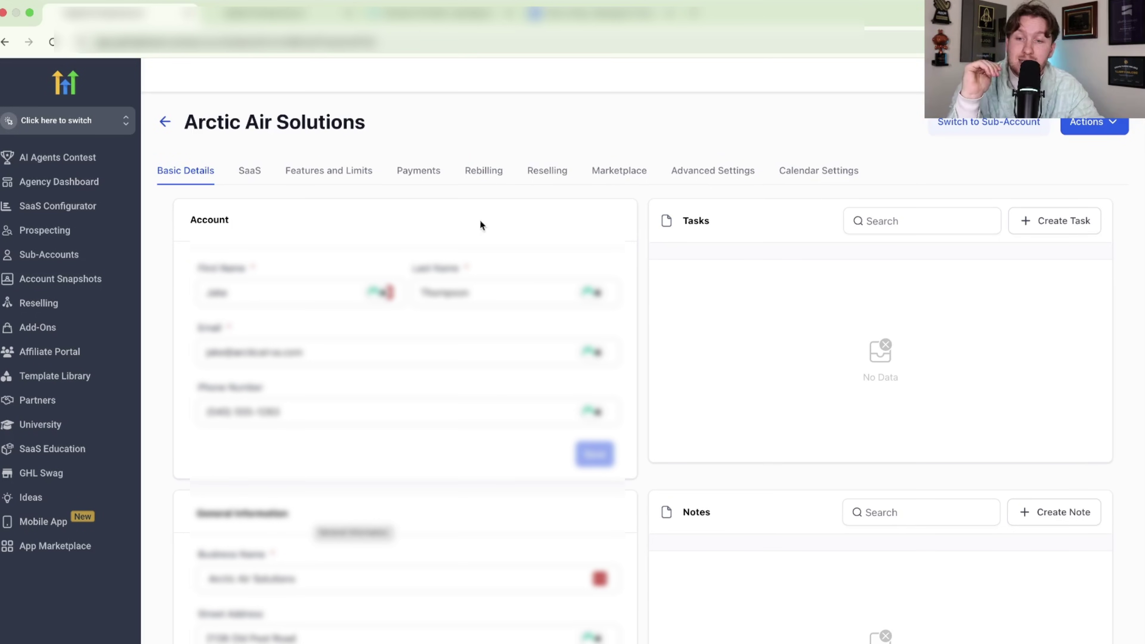
left_click(494, 172)
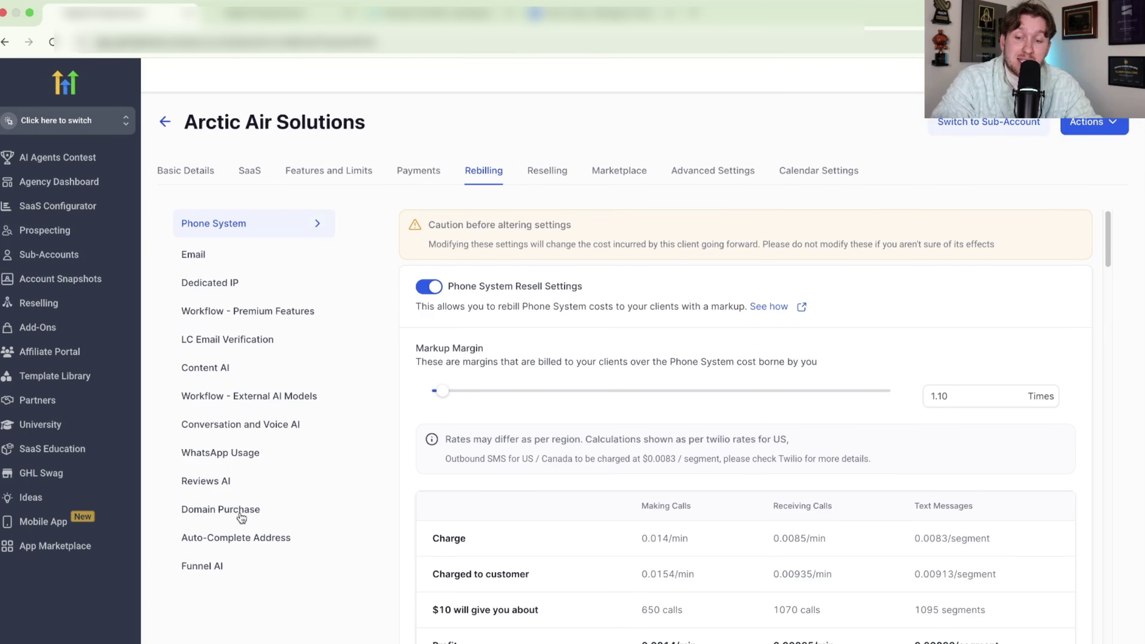
left_click(243, 518)
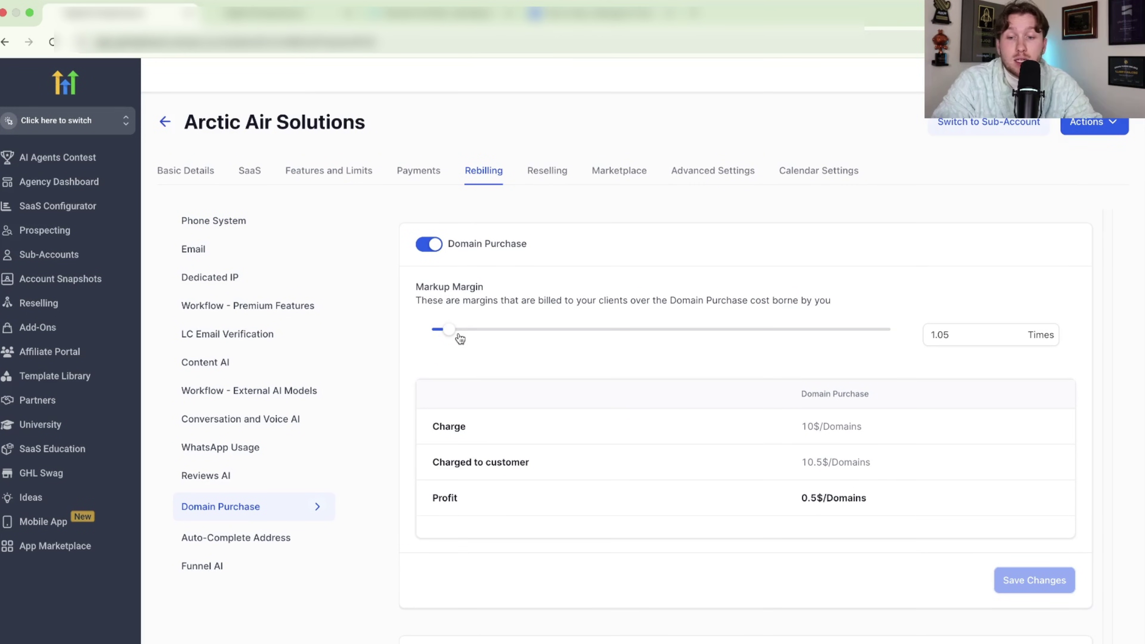
left_click_drag(451, 336, 523, 339)
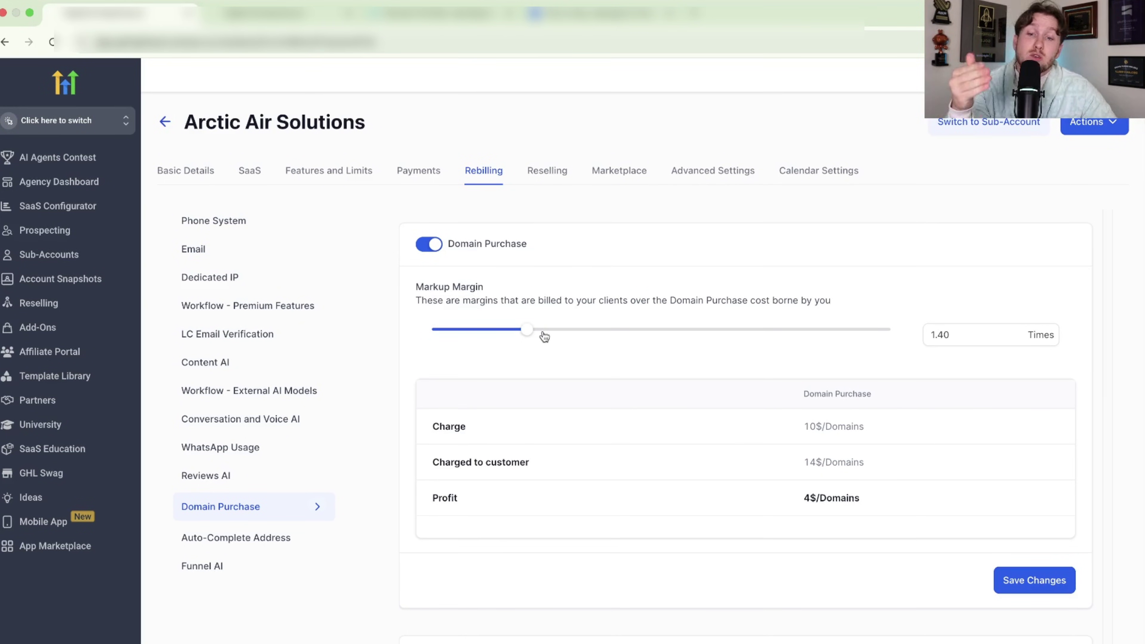
left_click_drag(541, 335, 704, 342)
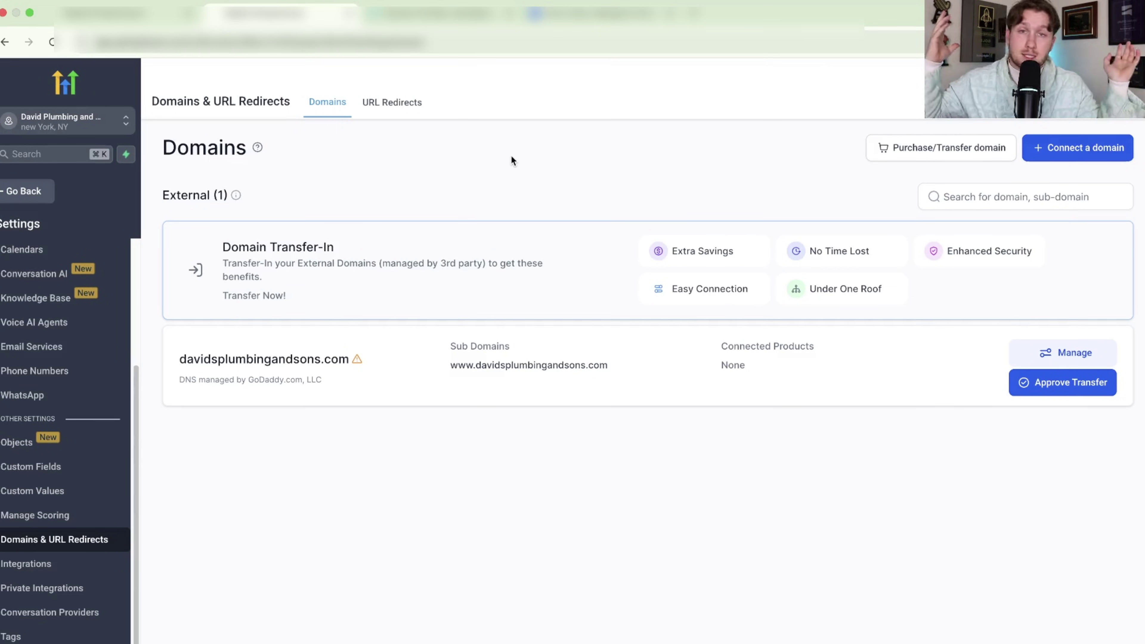
- Start a new URL redirect for the domain davidsplumbingandsons.com with the path /money
left_click(416, 108)
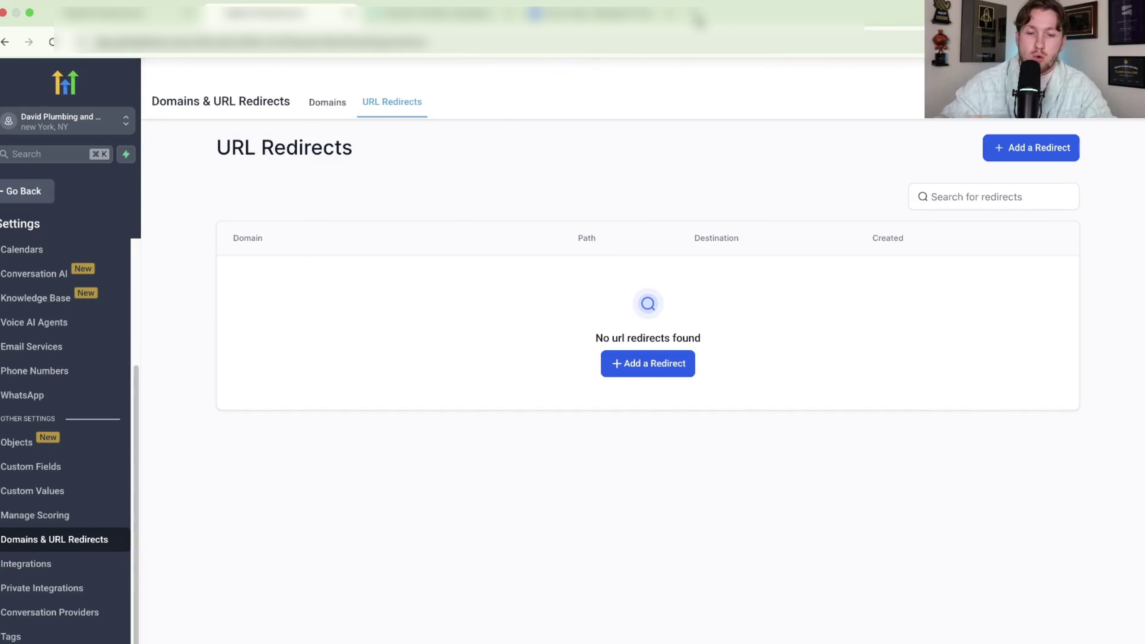
left_click(656, 363)
left_click(658, 306)
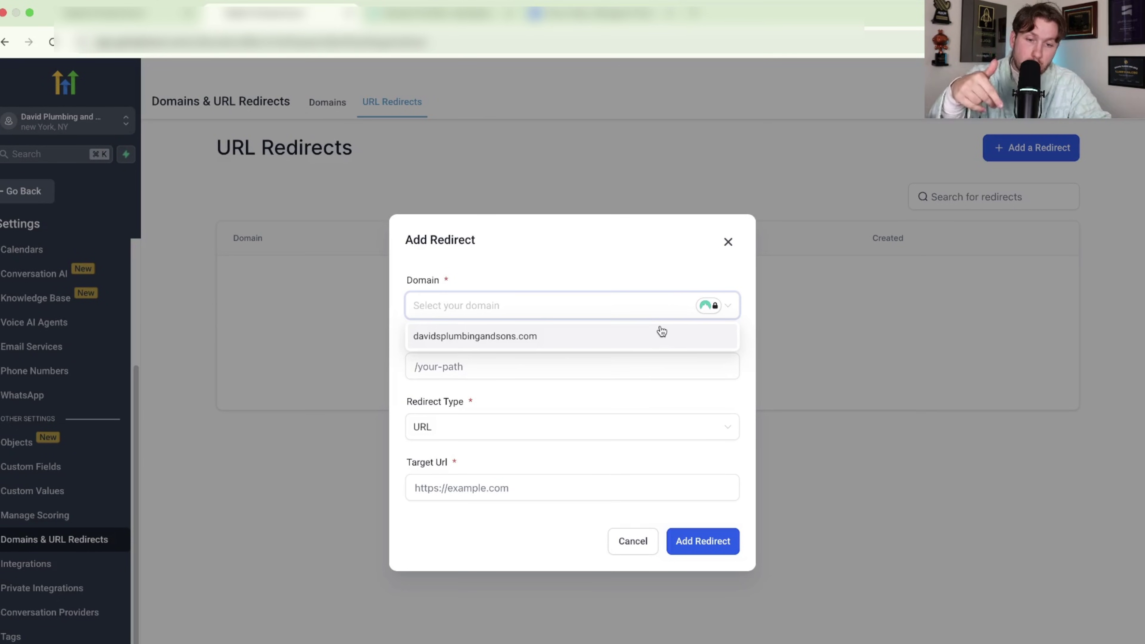
left_click(508, 342)
left_click(504, 359)
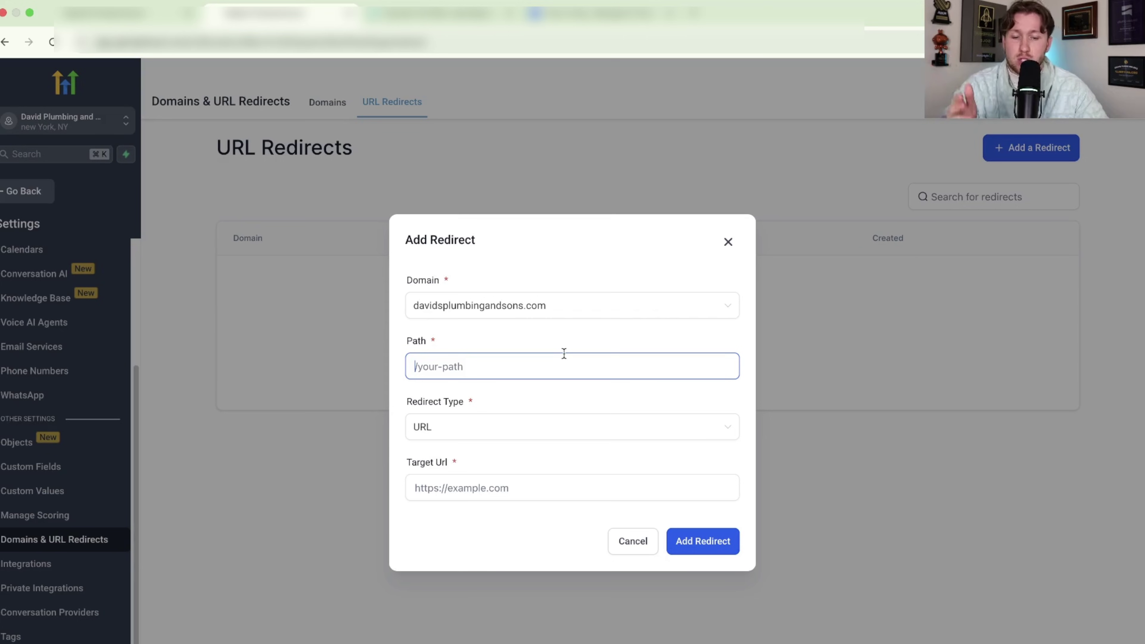
type("/money")
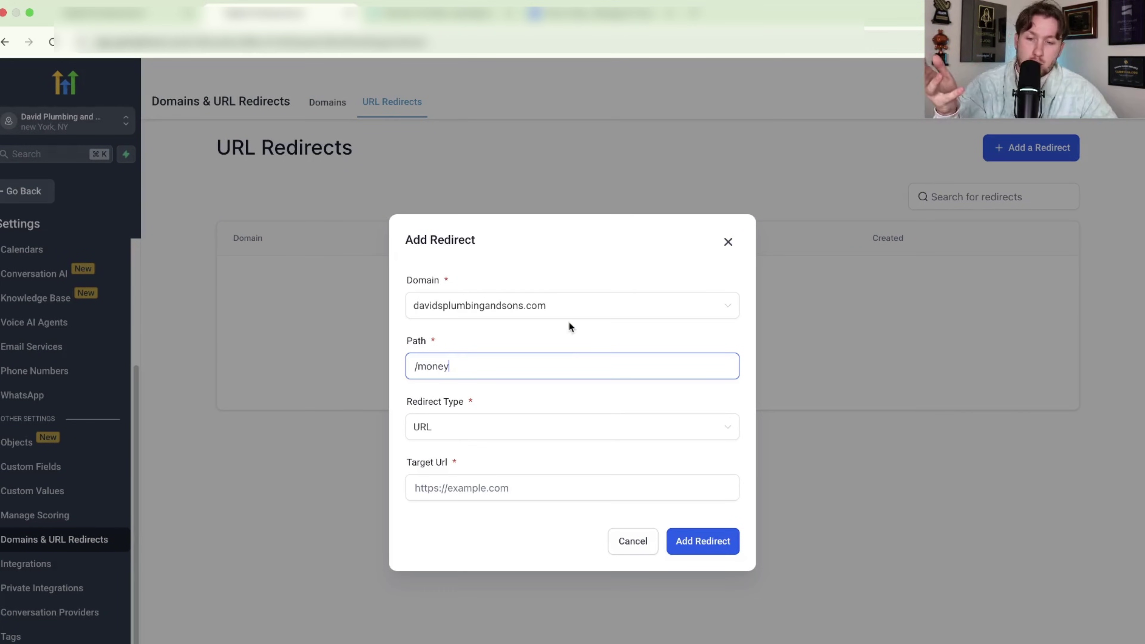
- Keep URL as the redirect type, set the target URL to matrimont.com and add the redirect
left_click(519, 426)
left_click(499, 459)
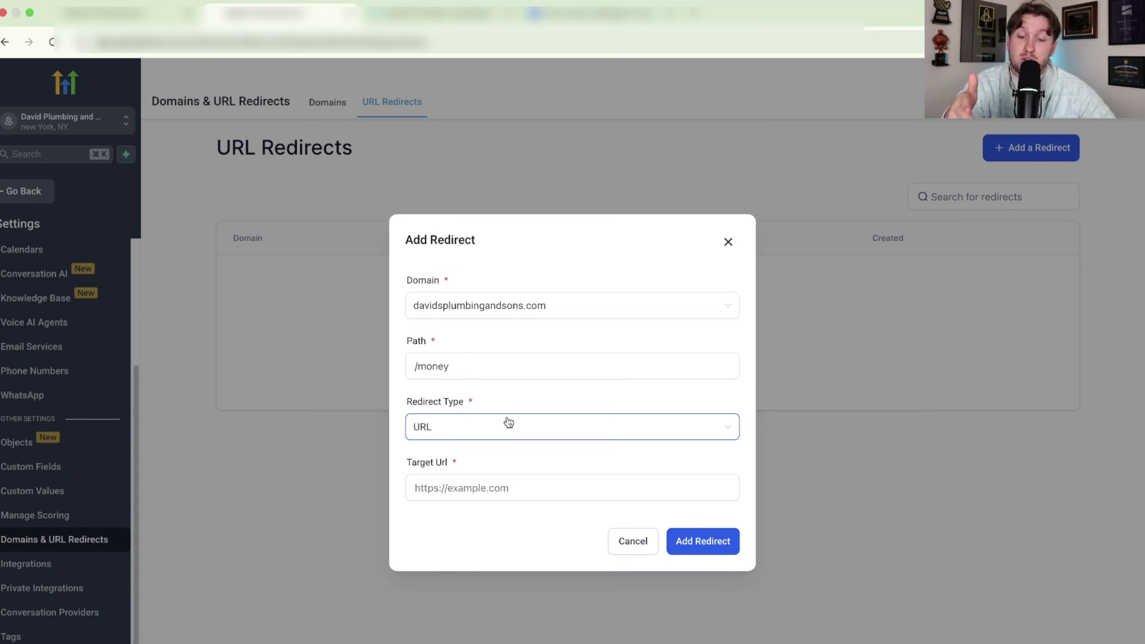
left_click(500, 489)
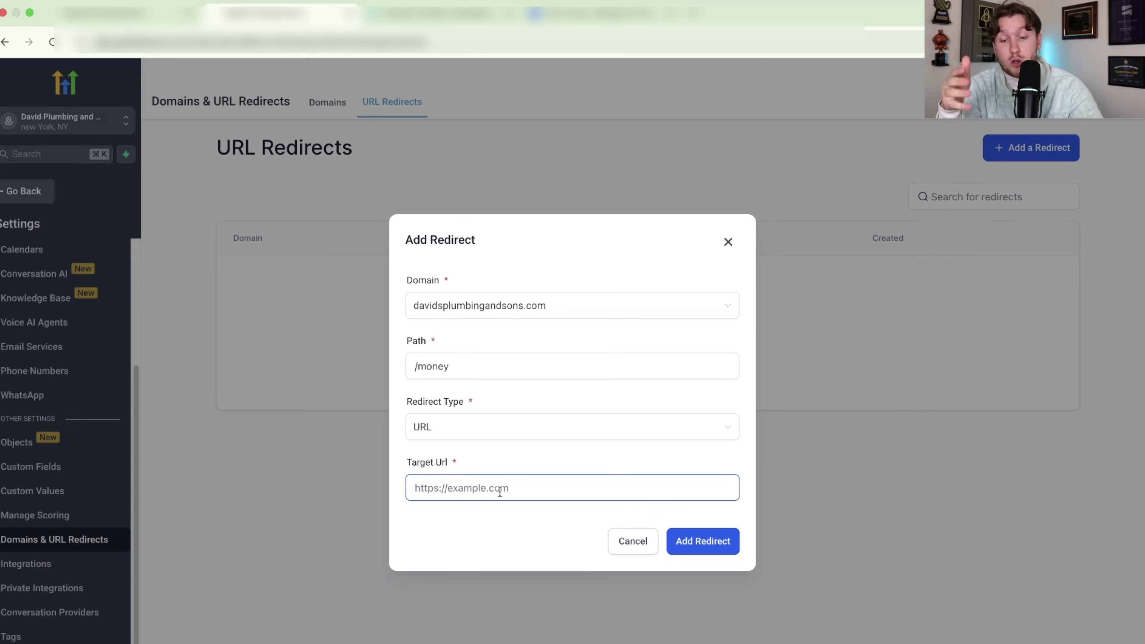
type("matrimo")
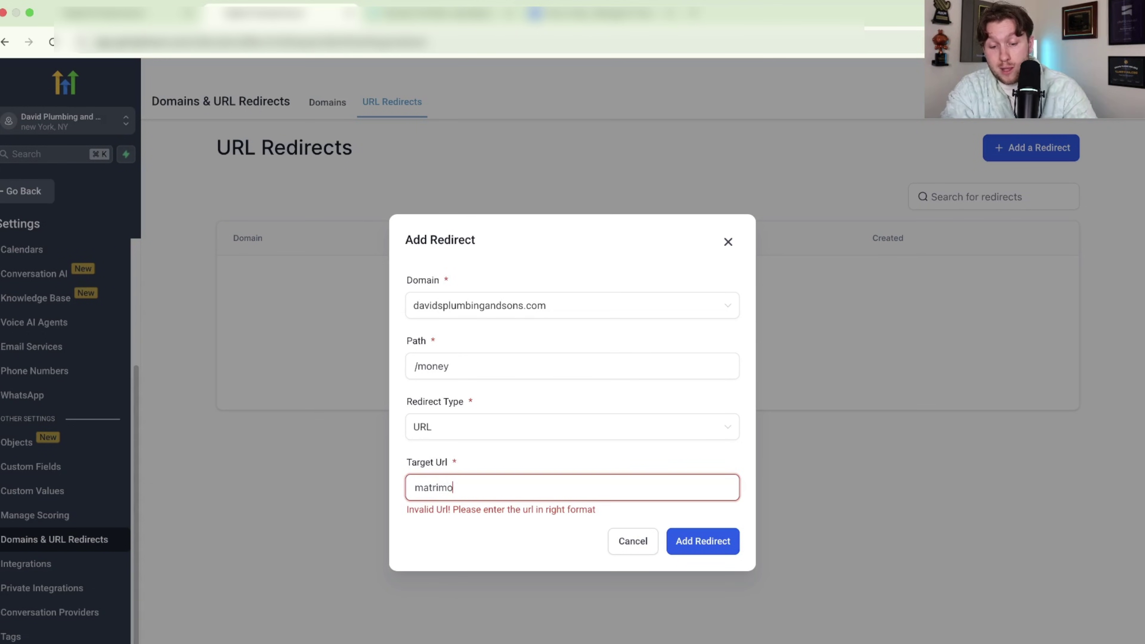
type("nt.com")
key("Return")
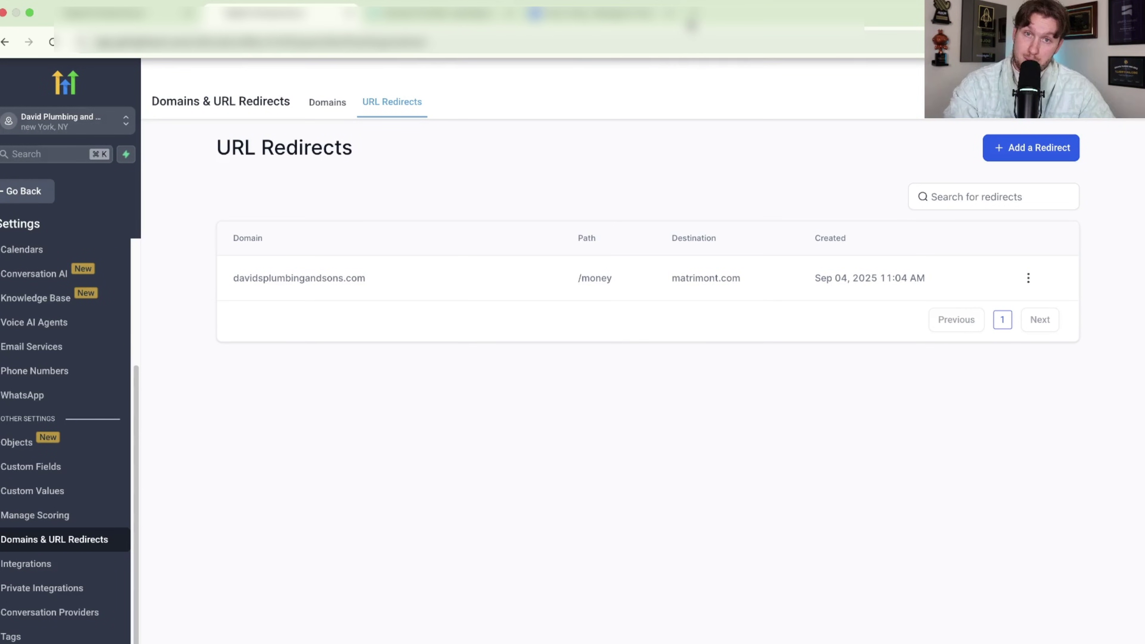
- Test the redirect by loading davidsplumbingandsons.com/money in a new browser tab, and return to the URL Redirects list in GoHighLevel
left_click(766, 12)
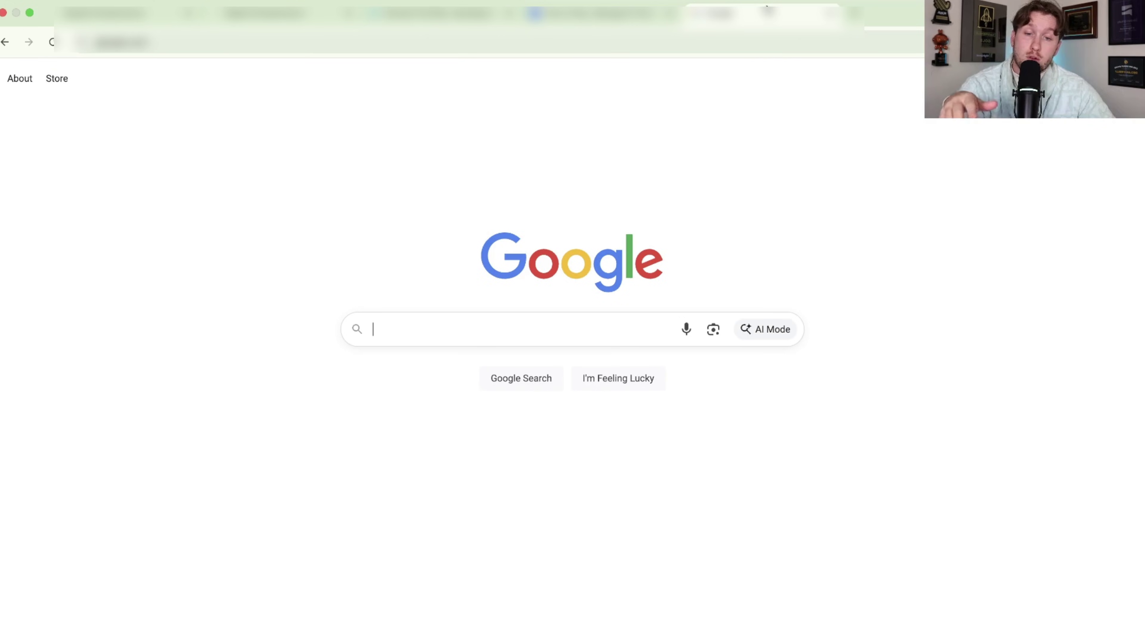
right_click(584, 337)
left_click(601, 441)
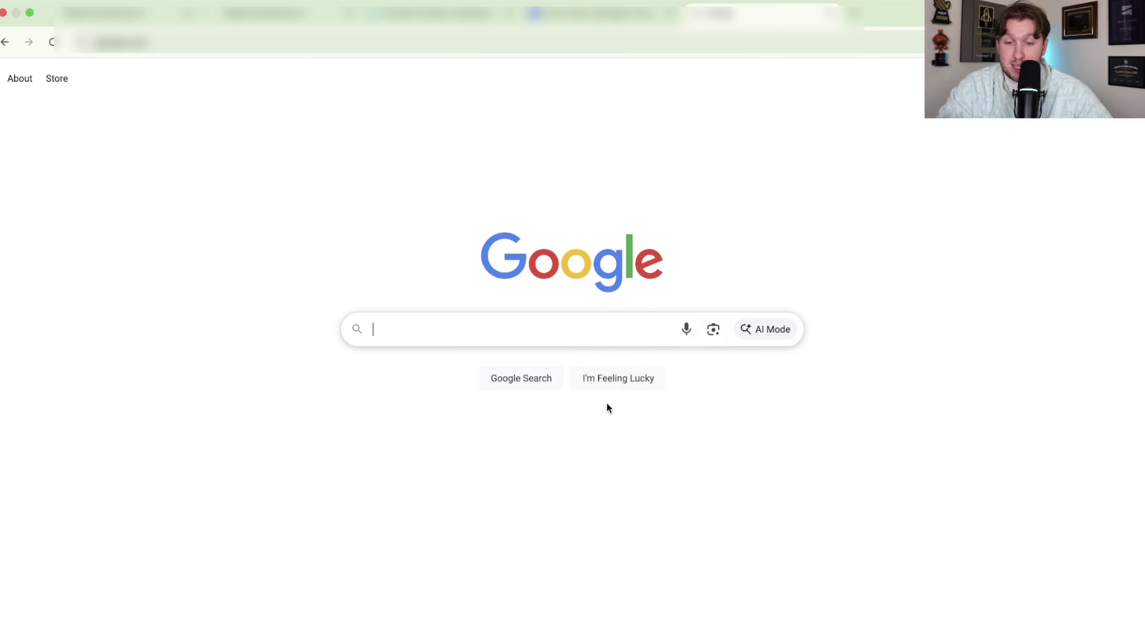
type("/money")
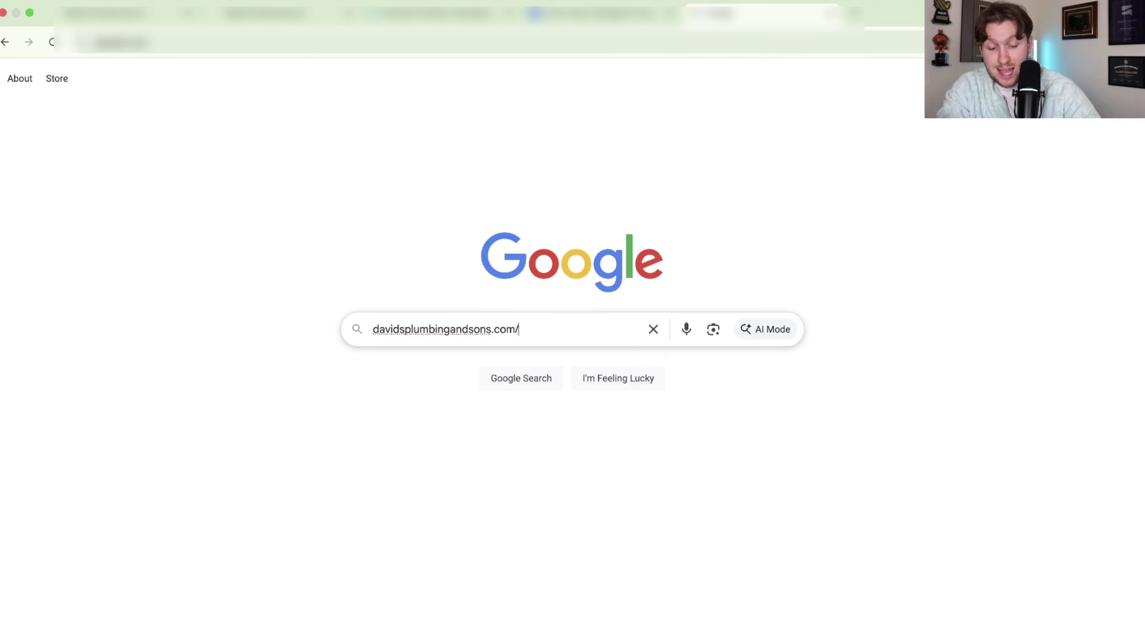
triple_click(531, 323)
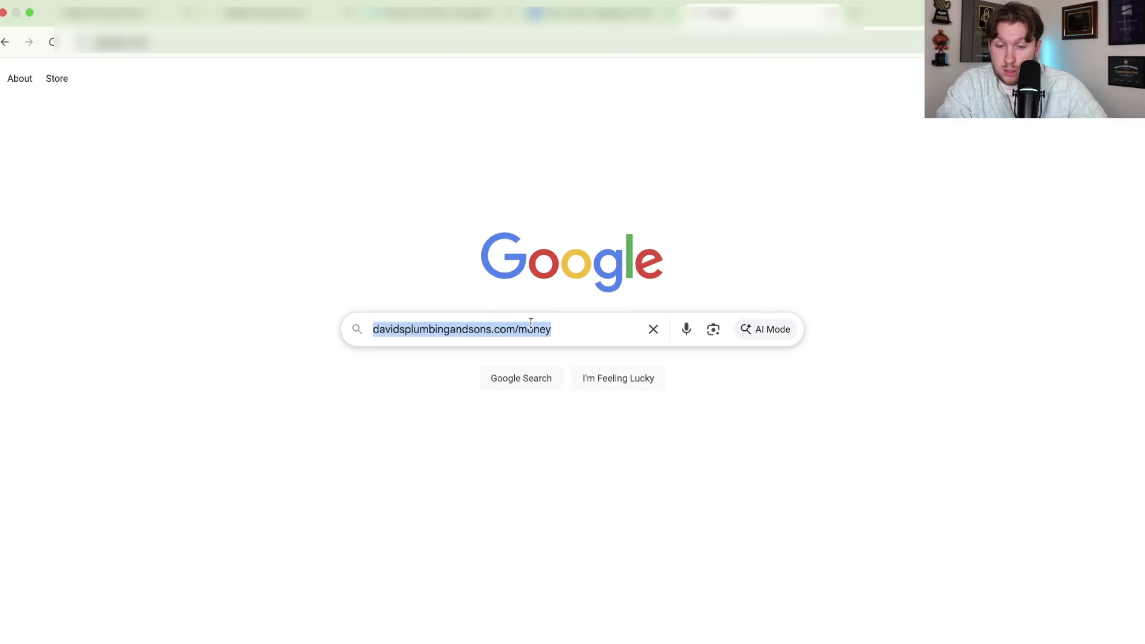
key("super+x")
key("super+l")
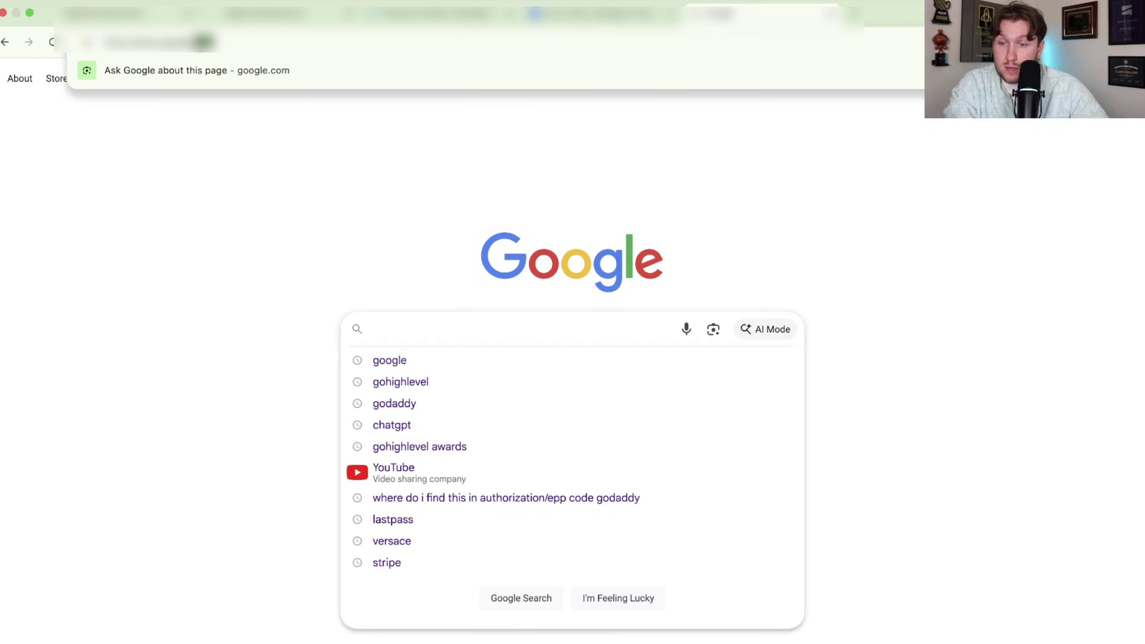
key("super+v")
key("Return")
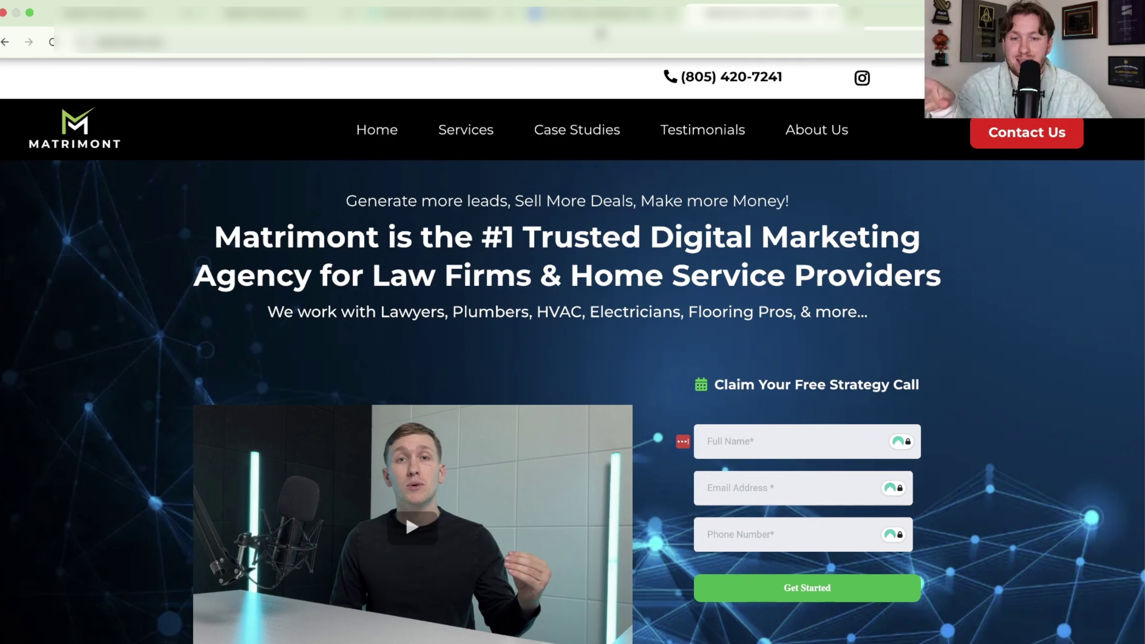
left_click(278, 13)
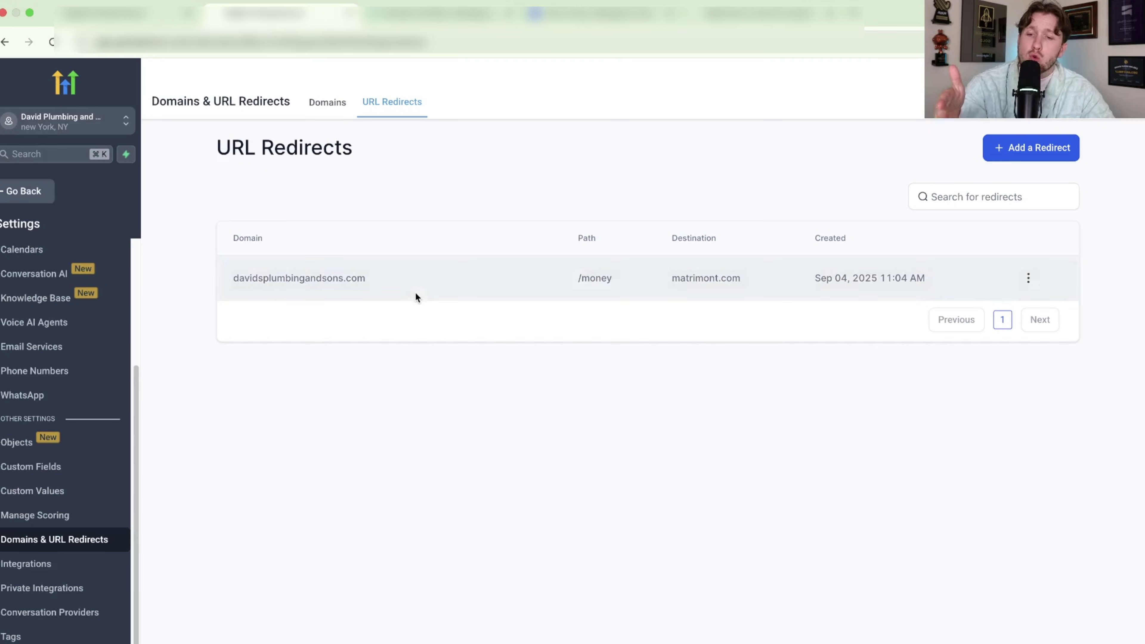